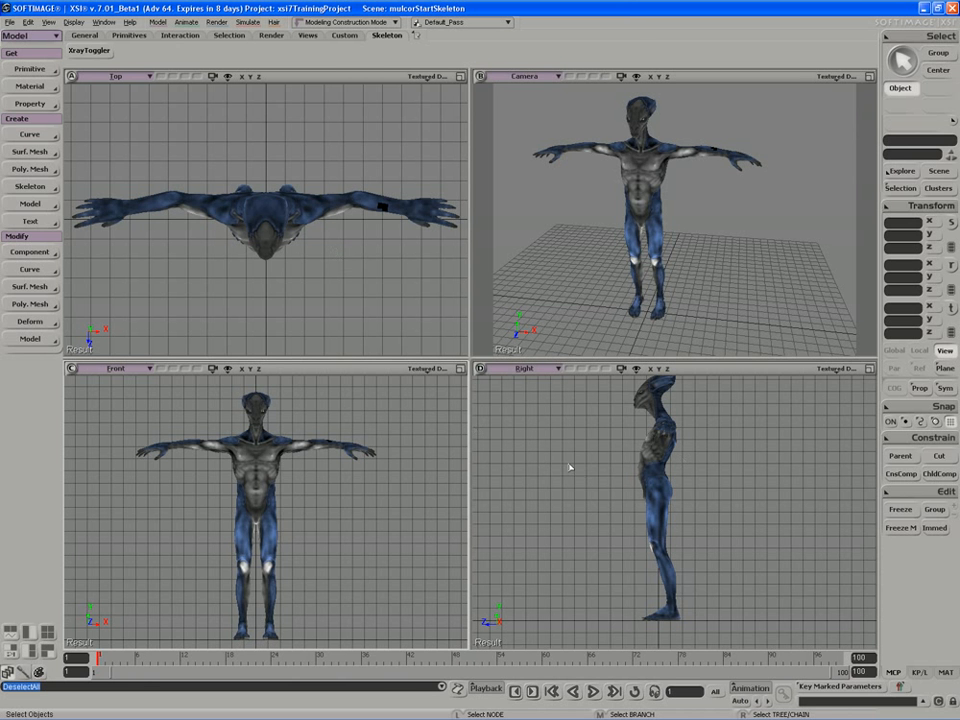
Step: Maximize the Right view and frame the whole character from the side
{"action": "left_click", "coordinate": [869, 371]}
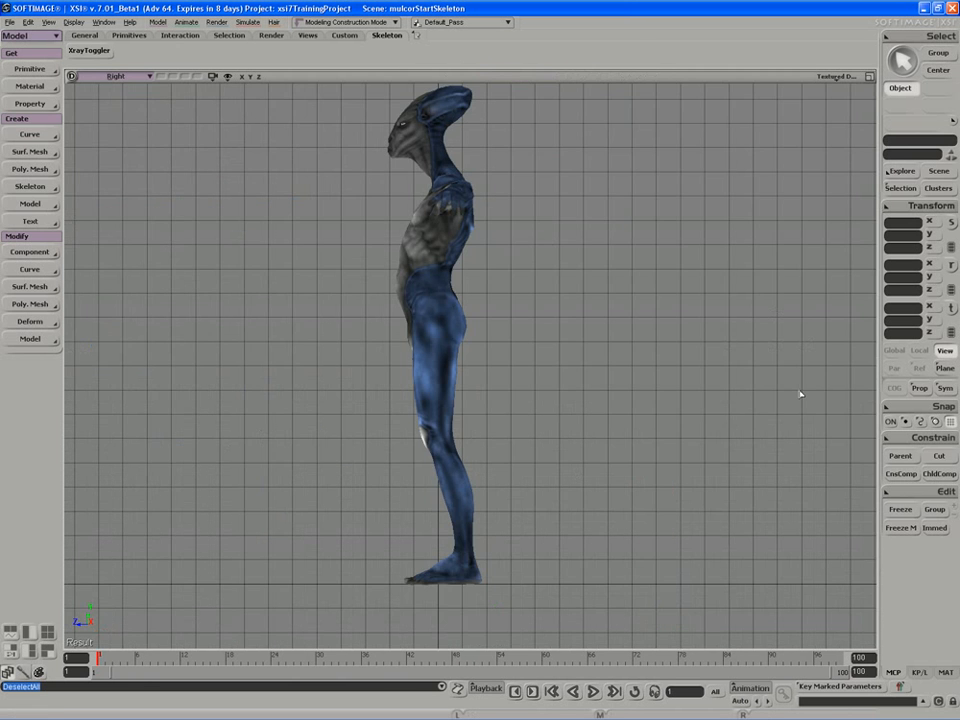
{"action": "key", "text": "s"}
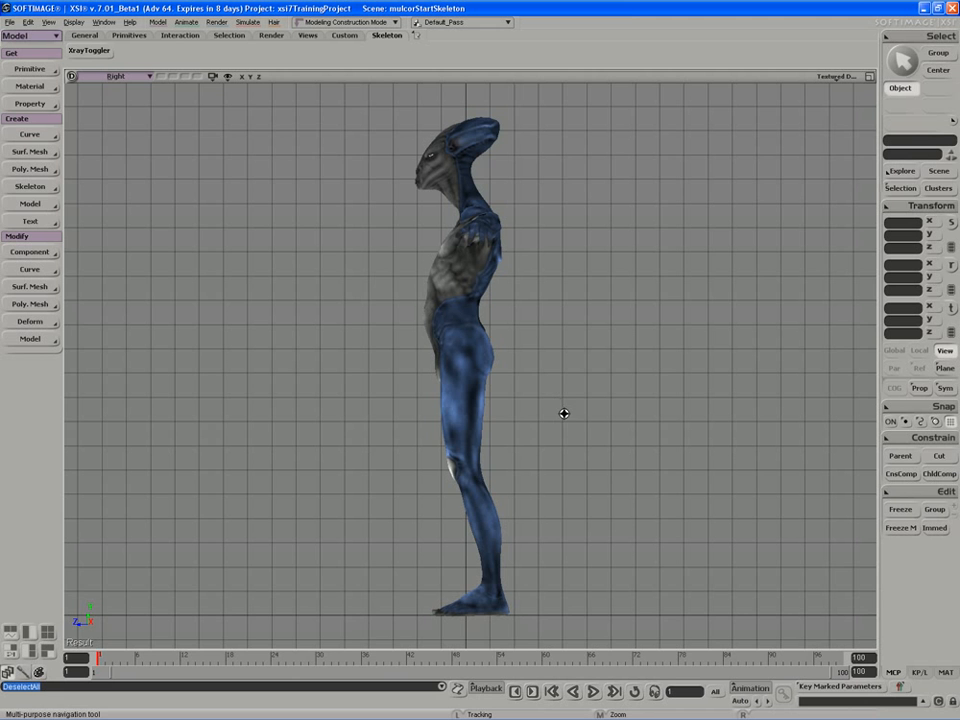
{"action": "left_click_drag", "start_coordinate": [562, 412], "coordinate": [564, 414]}
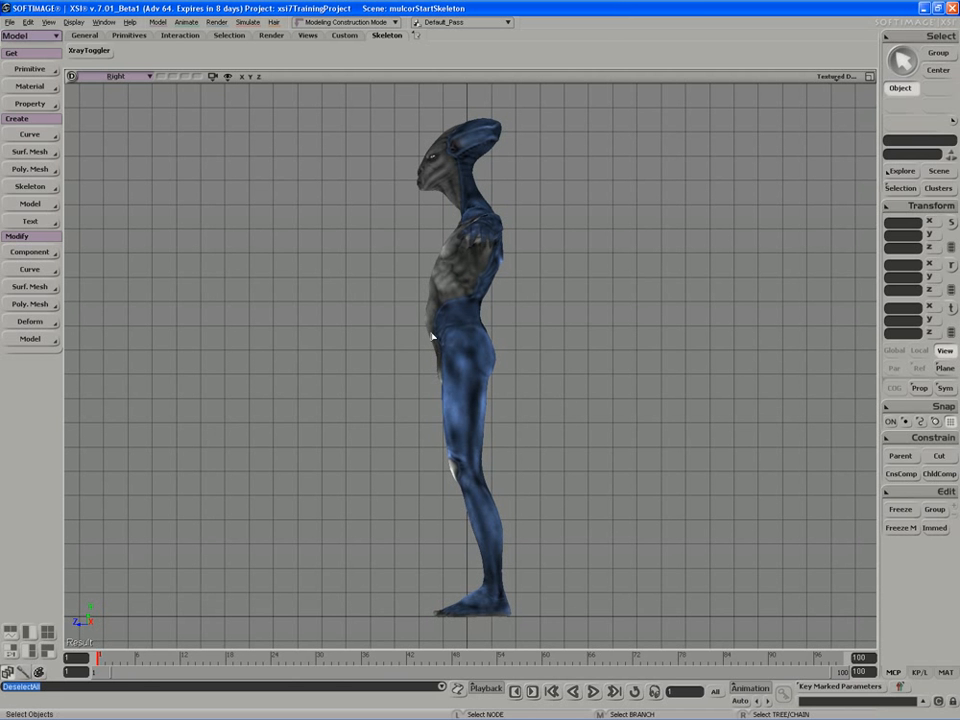
Step: Turn on the ruler in the Right view's camera visibility options, turn it off again and close the options
{"action": "left_click", "coordinate": [228, 77]}
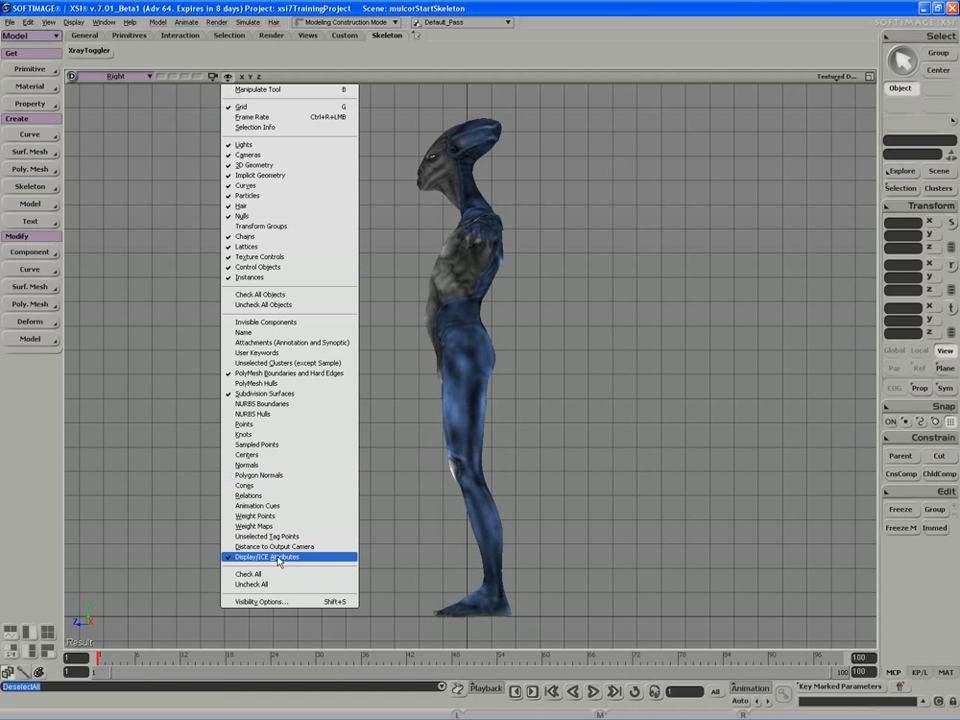
{"action": "left_click", "coordinate": [282, 603]}
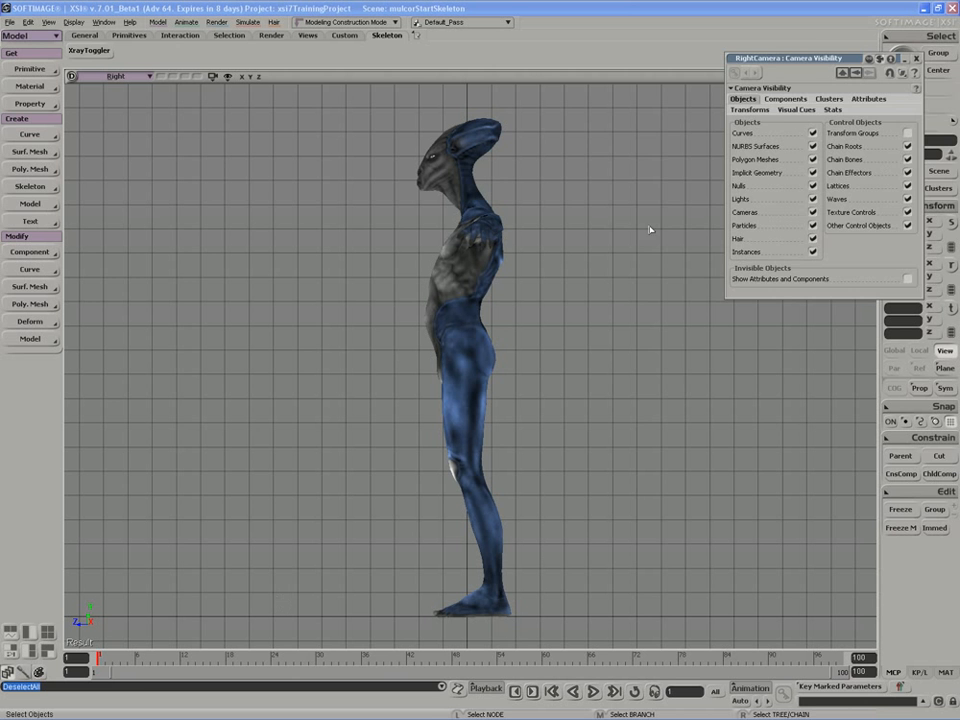
{"action": "left_click_drag", "start_coordinate": [748, 60], "coordinate": [628, 135]}
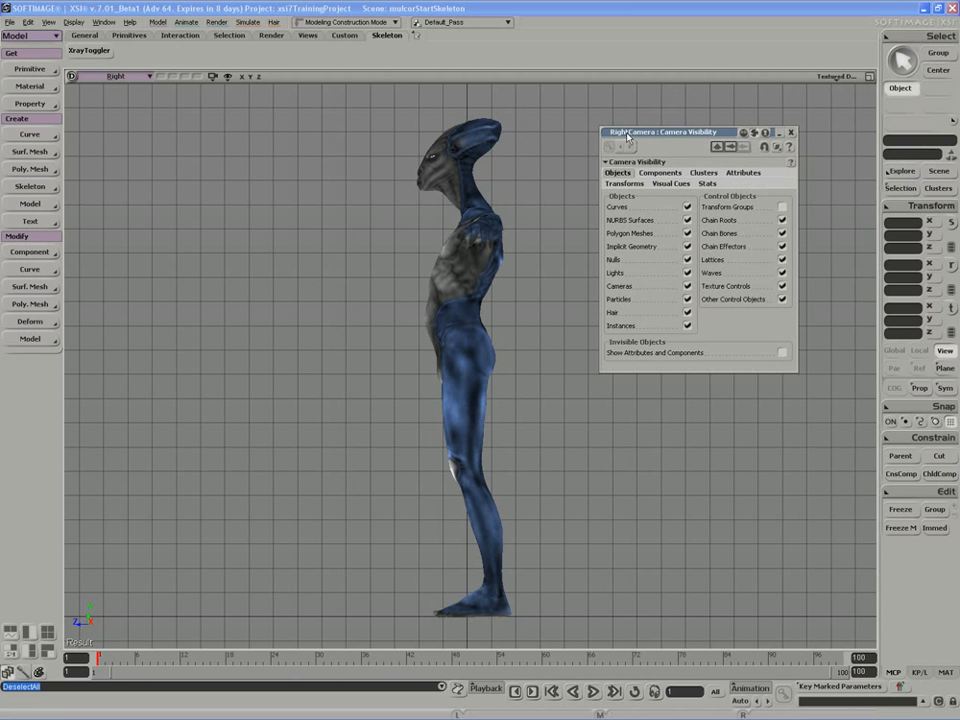
{"action": "left_click", "coordinate": [670, 184]}
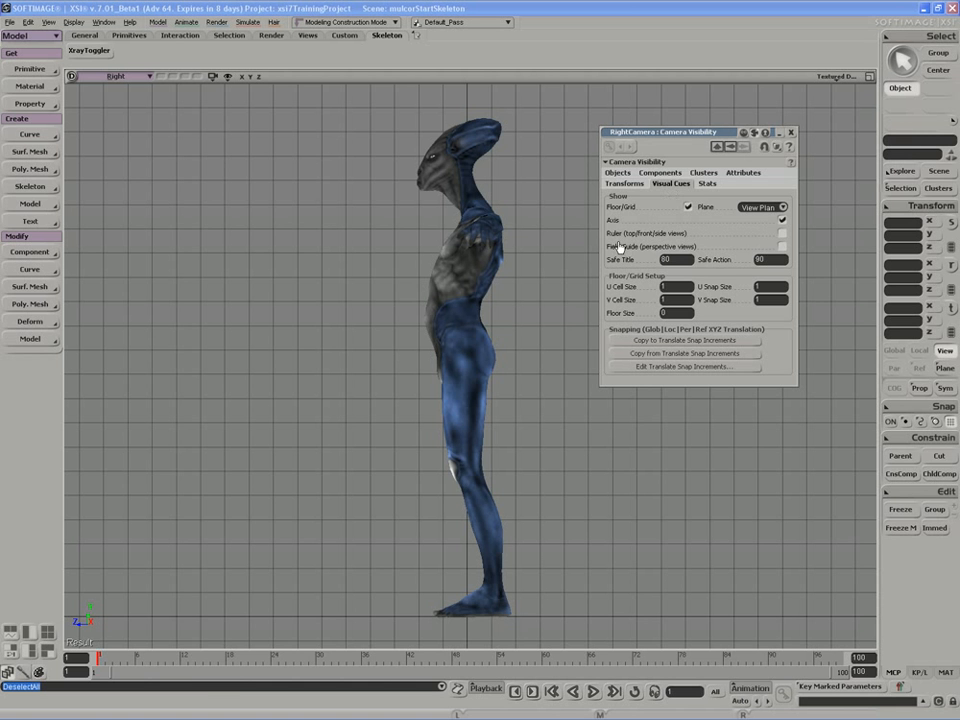
{"action": "left_click", "coordinate": [781, 236]}
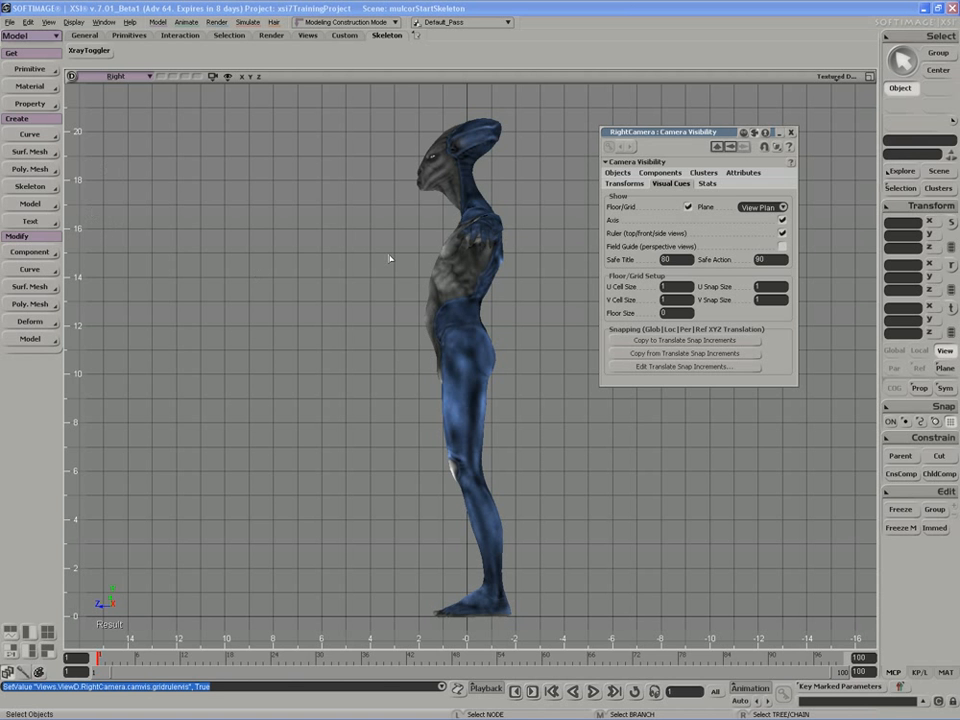
{"action": "left_click", "coordinate": [782, 233]}
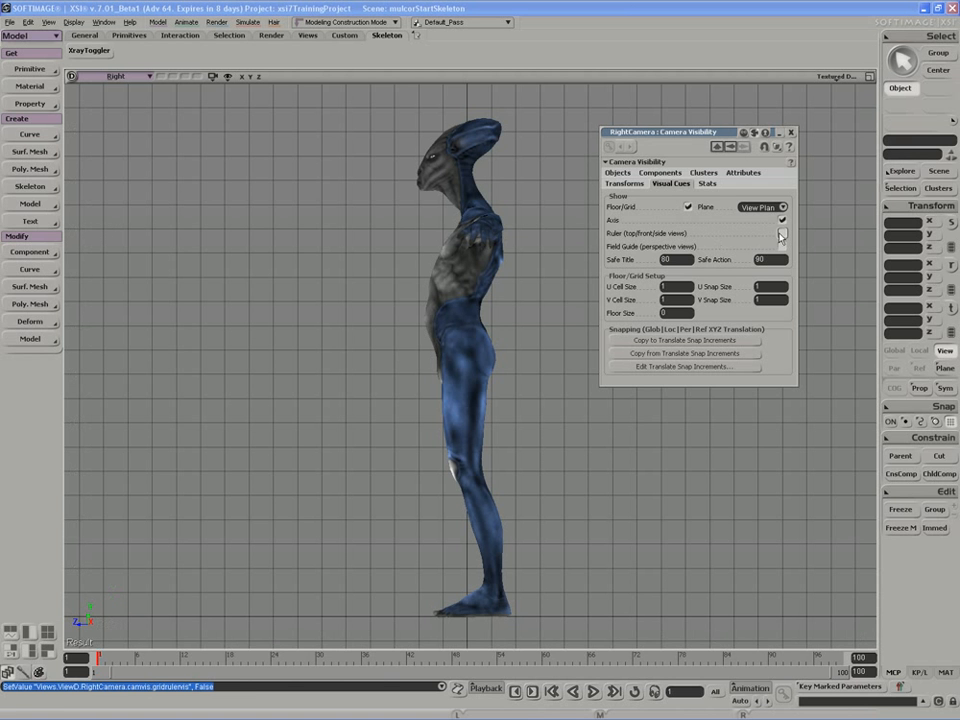
{"action": "left_click", "coordinate": [791, 132]}
Step: Start a 2D chain with its root at the hip, at about Y 11.47 and Z 0.13, and toggle X-ray display
{"action": "key", "text": "s"}
{"action": "left_click_drag", "start_coordinate": [617, 264], "coordinate": [672, 264]}
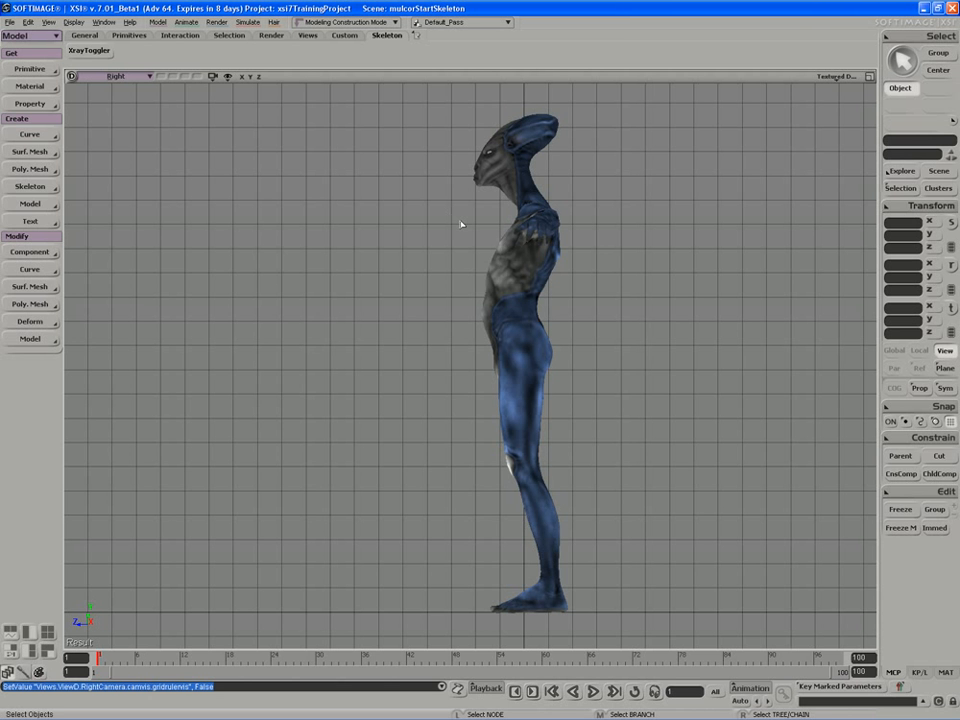
{"action": "key", "text": "s"}
{"action": "left_click_drag", "start_coordinate": [484, 228], "coordinate": [456, 227]}
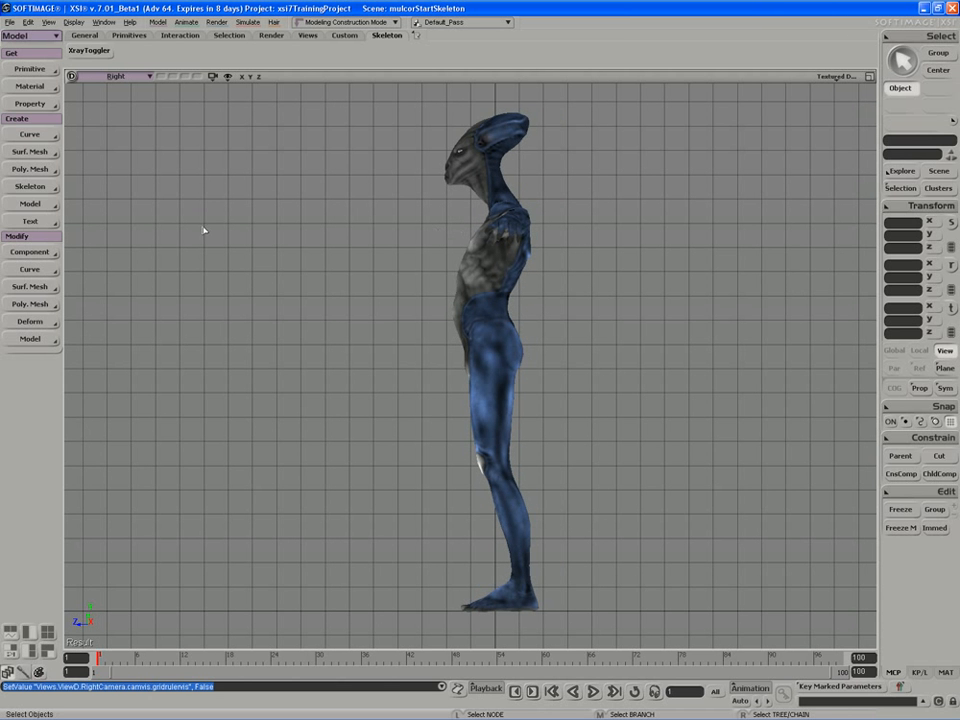
{"action": "left_click", "coordinate": [38, 187]}
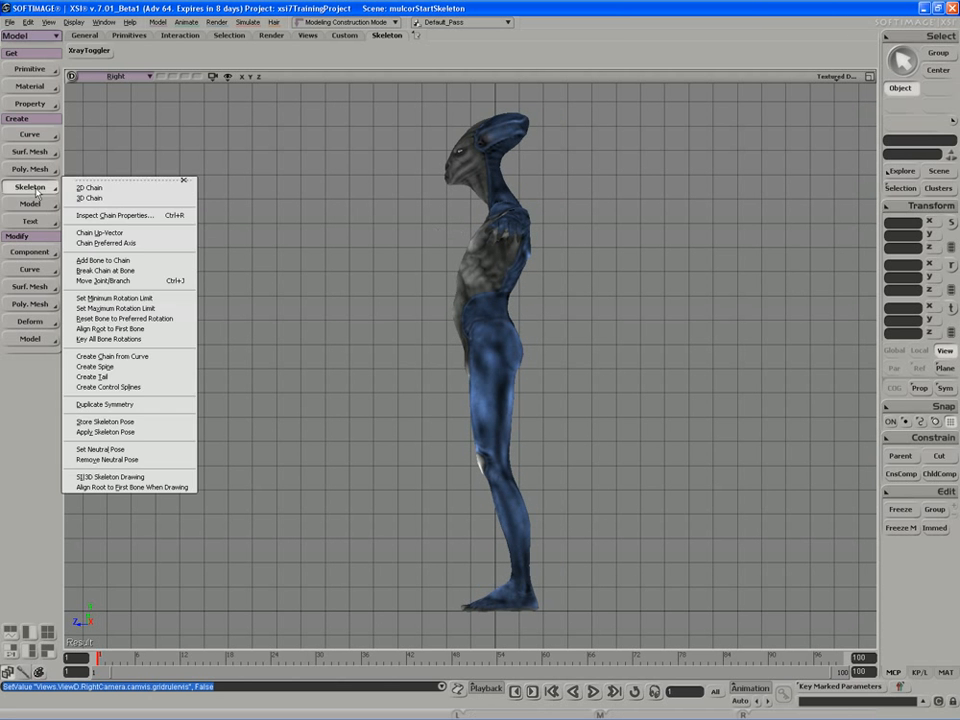
{"action": "left_click", "coordinate": [130, 191]}
{"action": "key", "text": "s"}
{"action": "left_click_drag", "start_coordinate": [343, 345], "coordinate": [296, 289]}
{"action": "scroll", "coordinate": [268, 310], "scroll_direction": "up", "scroll_amount": 3}
{"action": "scroll", "coordinate": [270, 305], "scroll_direction": "up", "scroll_amount": 2}
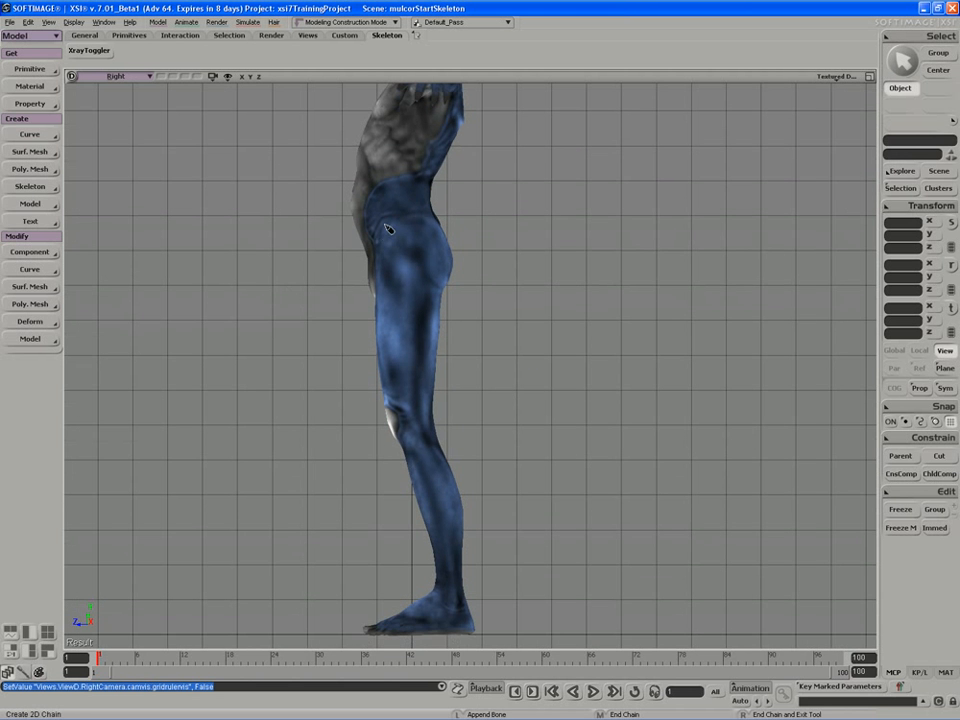
{"action": "left_click", "coordinate": [412, 240]}
{"action": "left_click", "coordinate": [89, 50]}
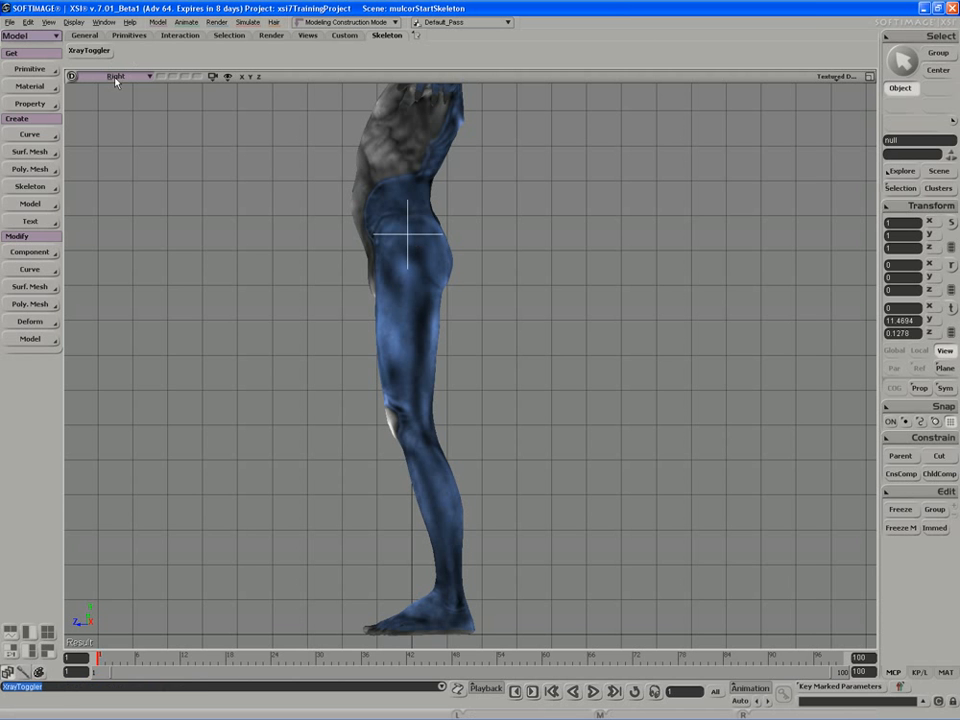
Step: Add a thigh bone down to the knee and a shin bone down to the ankle, and end the leg chain
{"action": "left_click", "coordinate": [408, 414]}
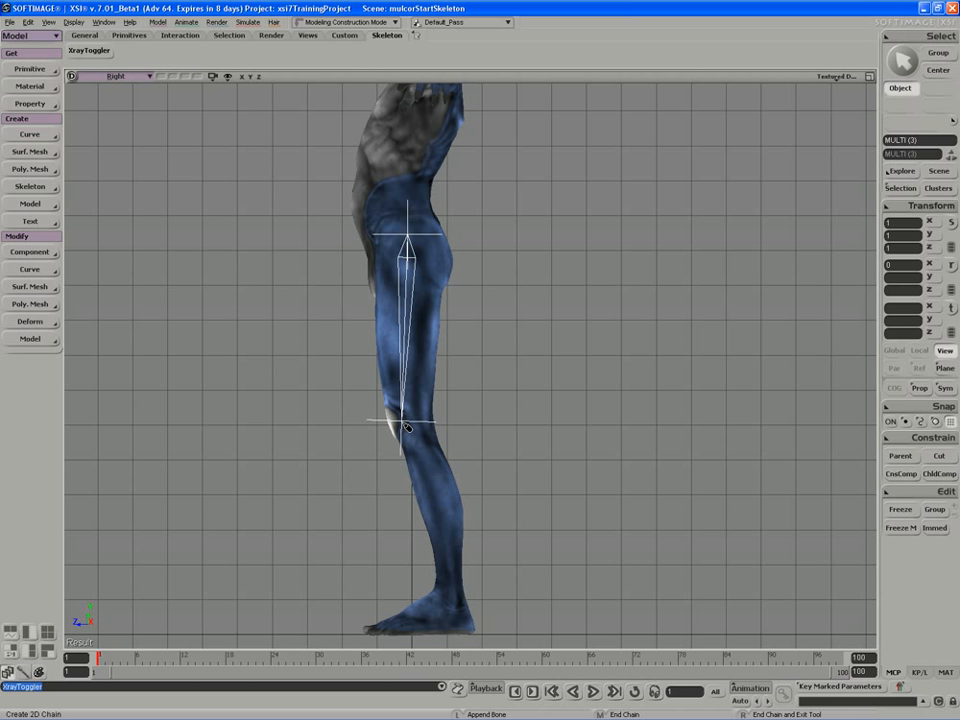
{"action": "left_click", "coordinate": [407, 427]}
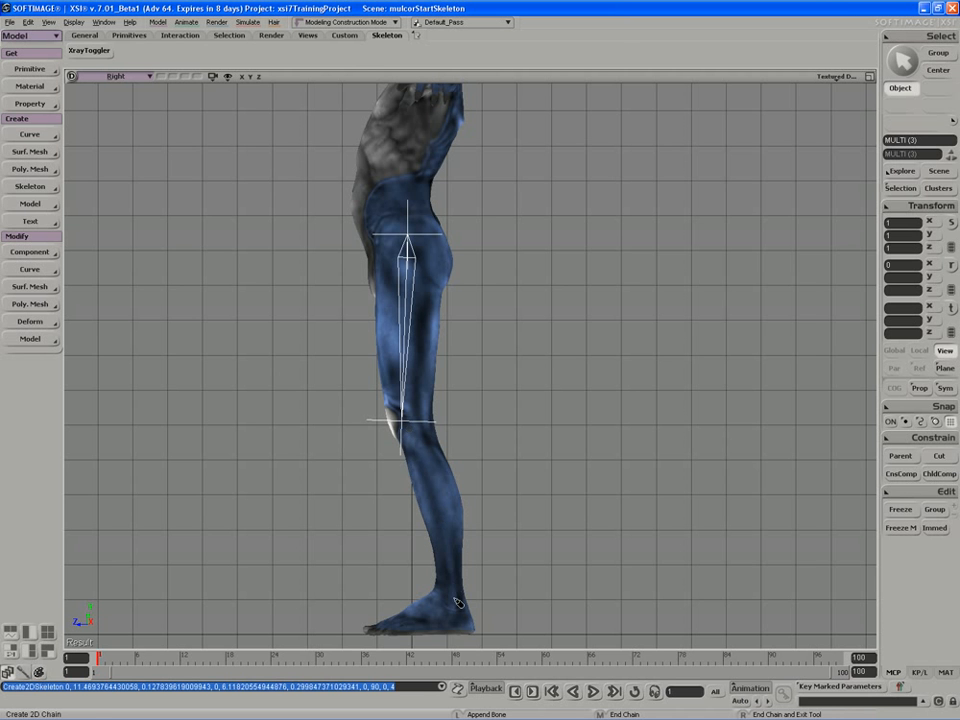
{"action": "key", "text": "s"}
{"action": "left_click_drag", "start_coordinate": [457, 603], "coordinate": [456, 514]}
{"action": "scroll", "coordinate": [456, 514], "scroll_direction": "up", "scroll_amount": 5}
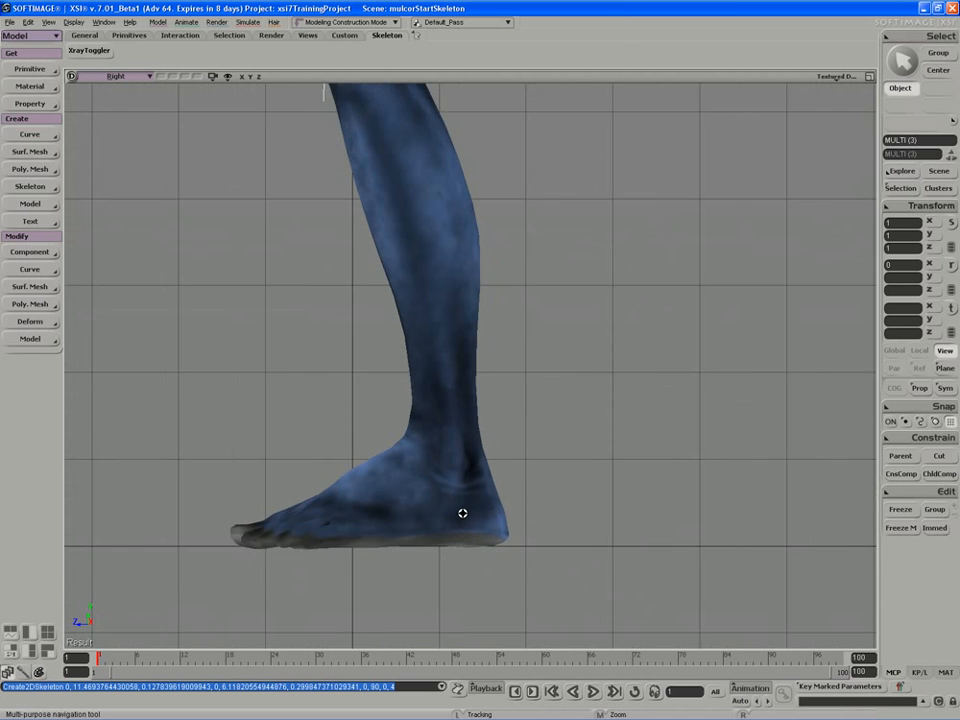
{"action": "scroll", "coordinate": [462, 513], "scroll_direction": "up", "scroll_amount": 2}
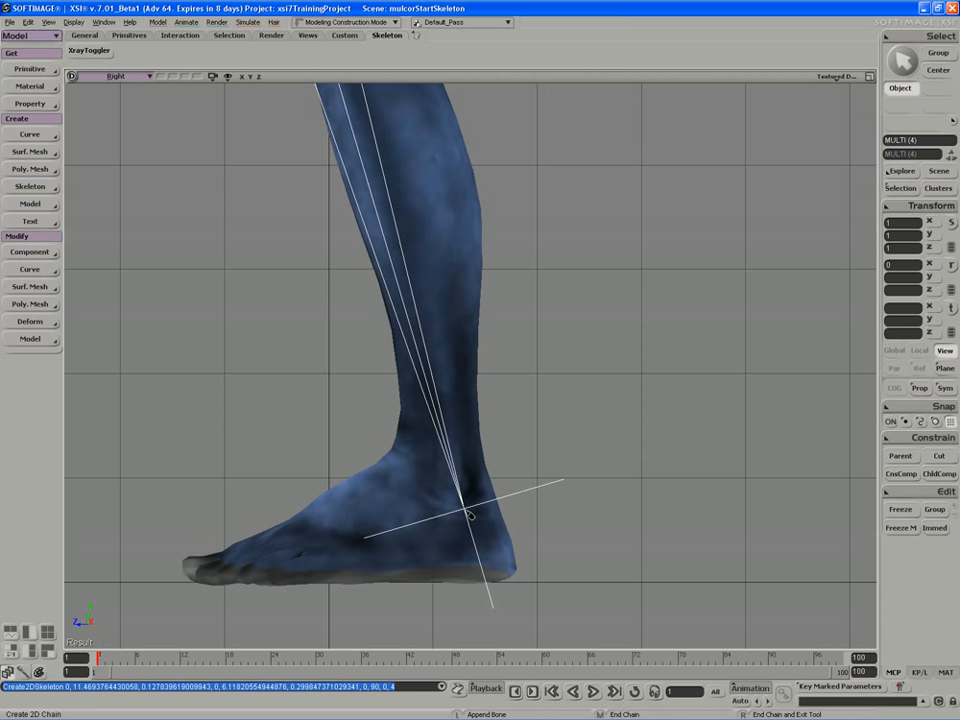
{"action": "left_click", "coordinate": [470, 513]}
{"action": "key", "text": "s"}
{"action": "scroll", "coordinate": [467, 514], "scroll_direction": "down", "scroll_amount": 6}
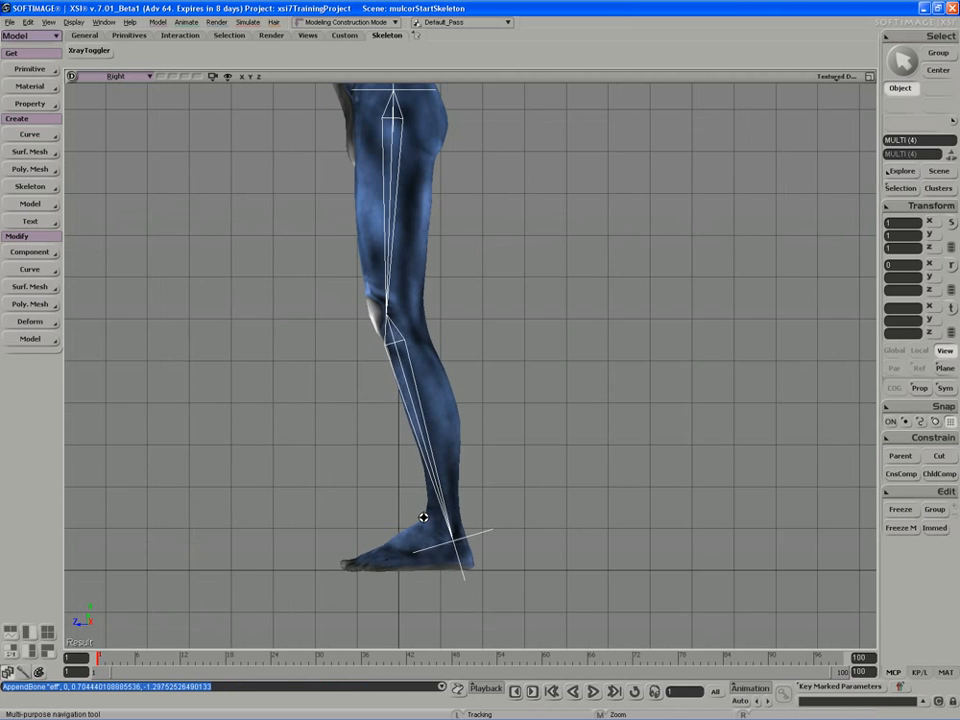
{"action": "left_click_drag", "start_coordinate": [417, 512], "coordinate": [418, 527]}
{"action": "key", "text": "space"}
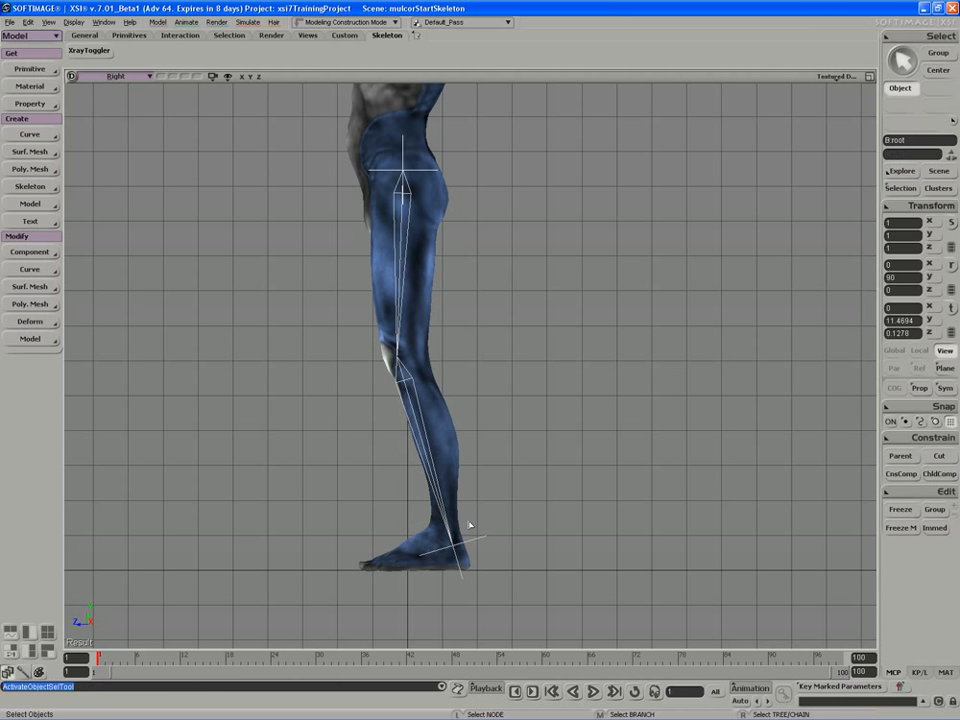
Step: Test the leg chain's bending by translating the ankle effector, and undo the move
{"action": "left_click", "coordinate": [481, 550]}
{"action": "key", "text": "v"}
{"action": "left_click_drag", "start_coordinate": [481, 550], "coordinate": [558, 485]}
{"action": "key", "text": "ctrl+z"}
{"action": "key", "text": "space"}
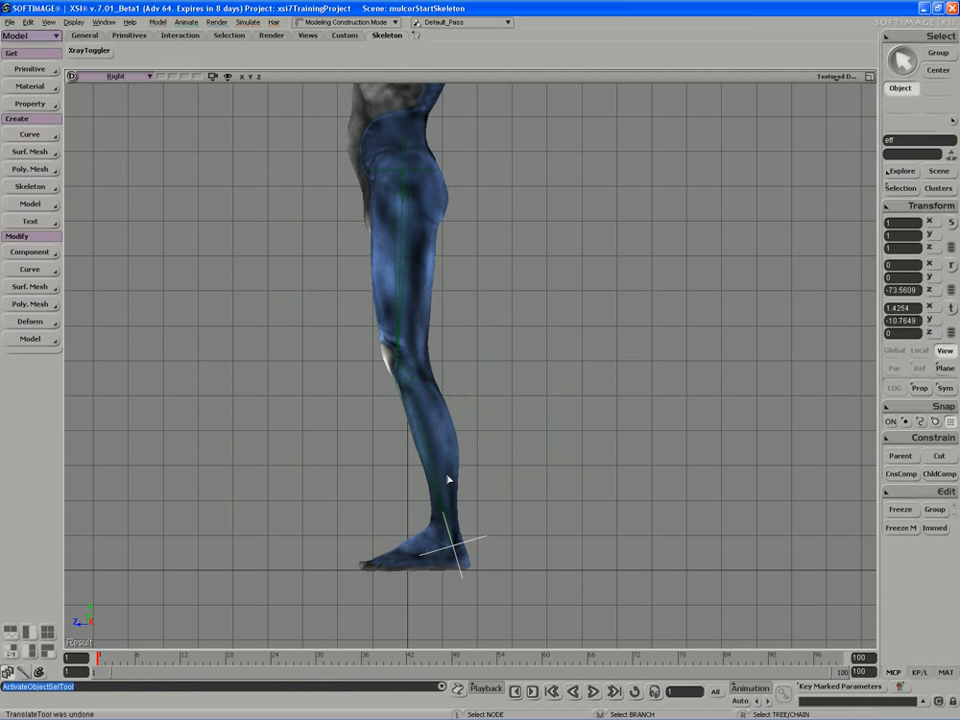
Step: Try a separate 2D chain for the foot, rooted at the ankle with its first bone reaching the ball of the foot
{"action": "key", "text": "s"}
{"action": "left_click_drag", "start_coordinate": [448, 476], "coordinate": [455, 468]}
{"action": "key", "text": "space"}
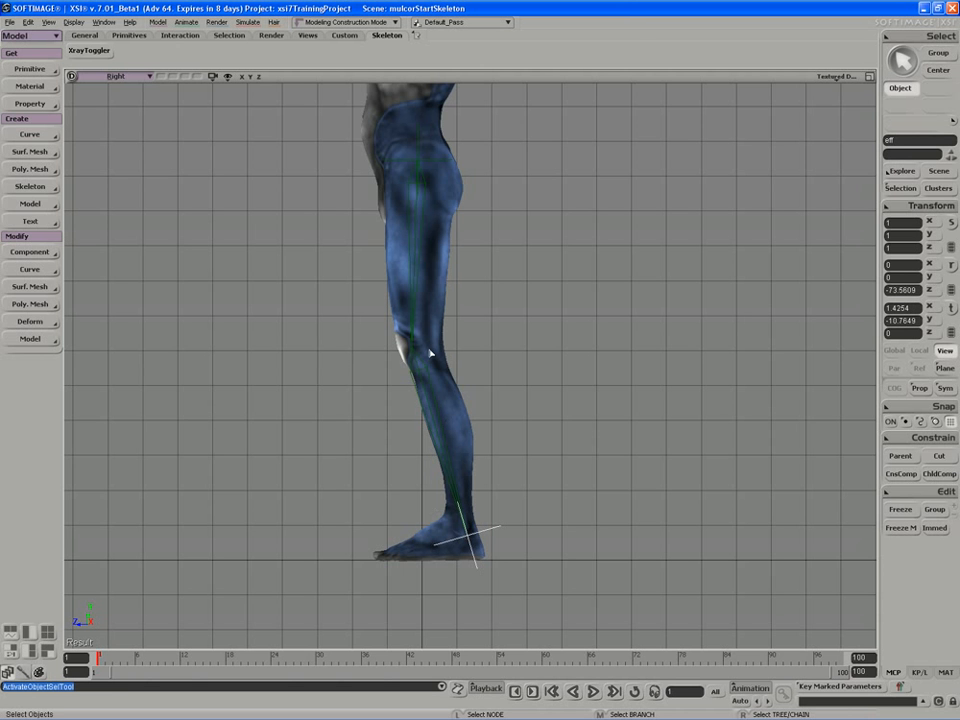
{"action": "key", "text": "s"}
{"action": "left_click_drag", "start_coordinate": [316, 330], "coordinate": [332, 343]}
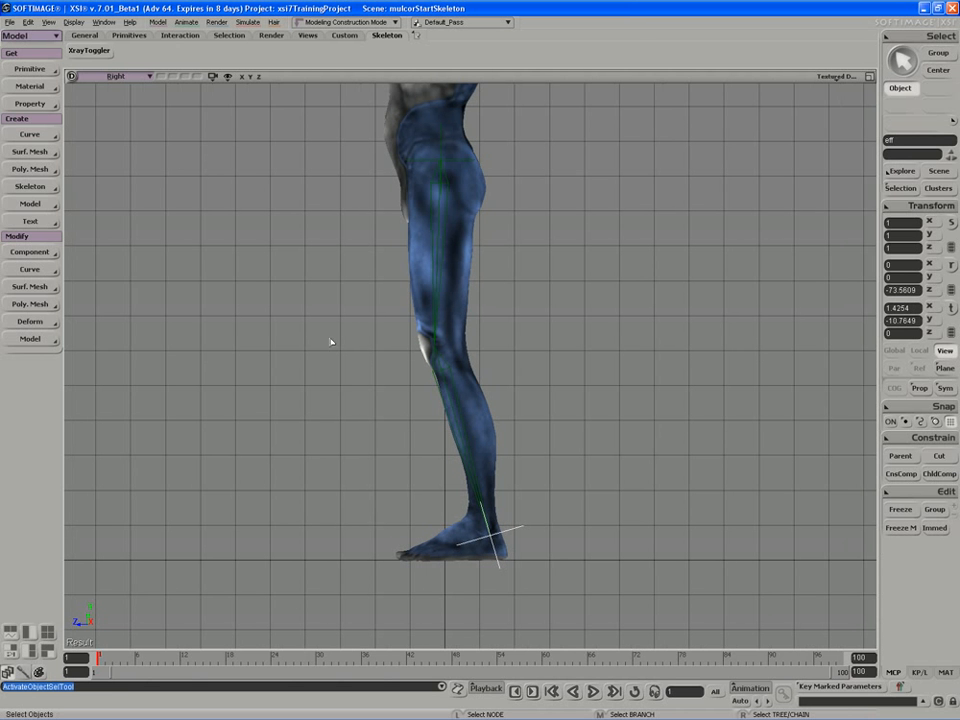
{"action": "left_click", "coordinate": [30, 187]}
{"action": "left_click", "coordinate": [71, 188]}
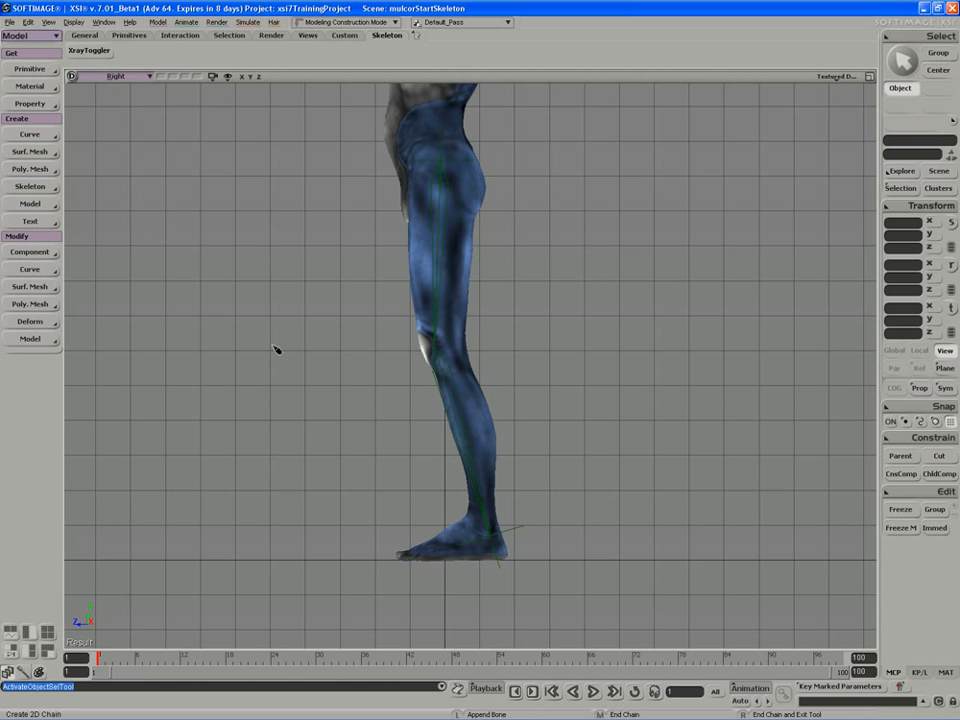
{"action": "left_click_drag", "start_coordinate": [274, 349], "coordinate": [300, 386]}
{"action": "scroll", "coordinate": [300, 386], "scroll_direction": "up", "scroll_amount": 5}
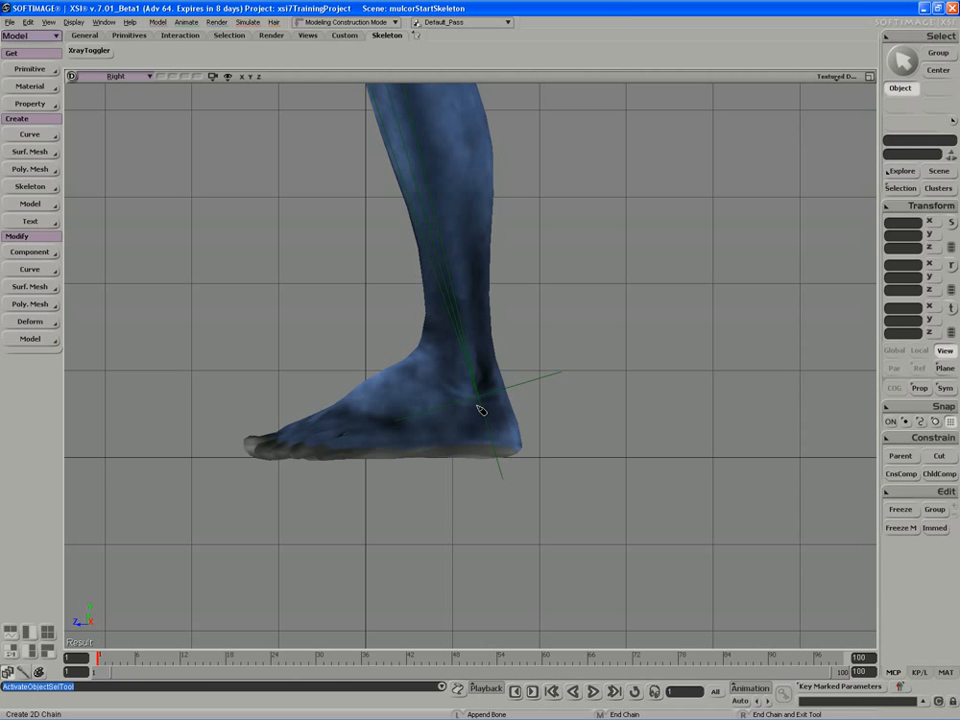
{"action": "left_click", "coordinate": [479, 412]}
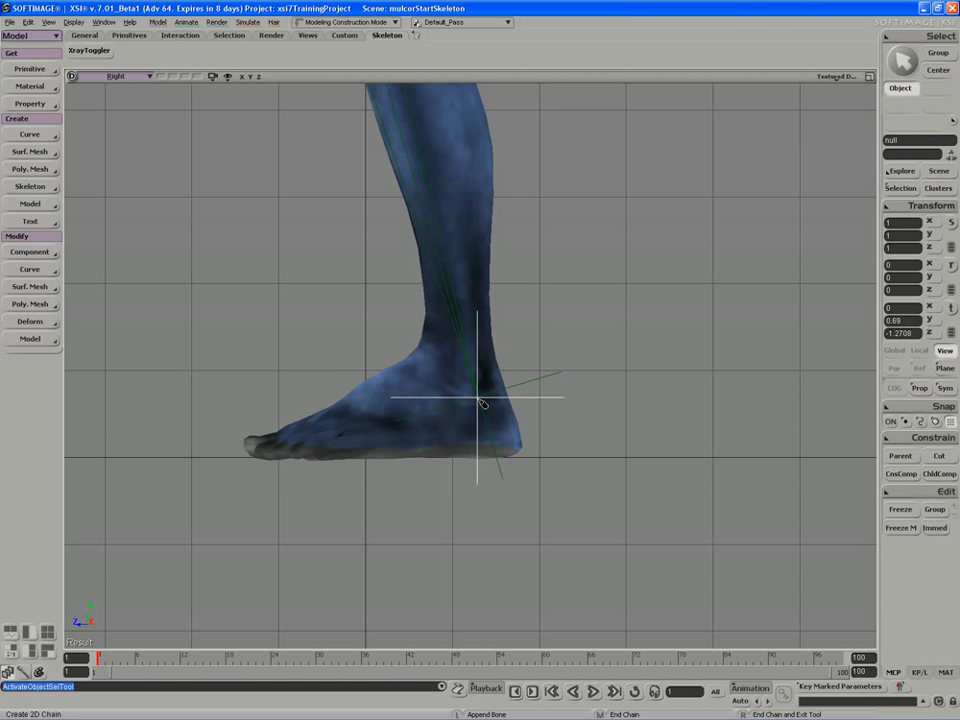
{"action": "left_click", "coordinate": [480, 399]}
{"action": "left_click", "coordinate": [360, 446]}
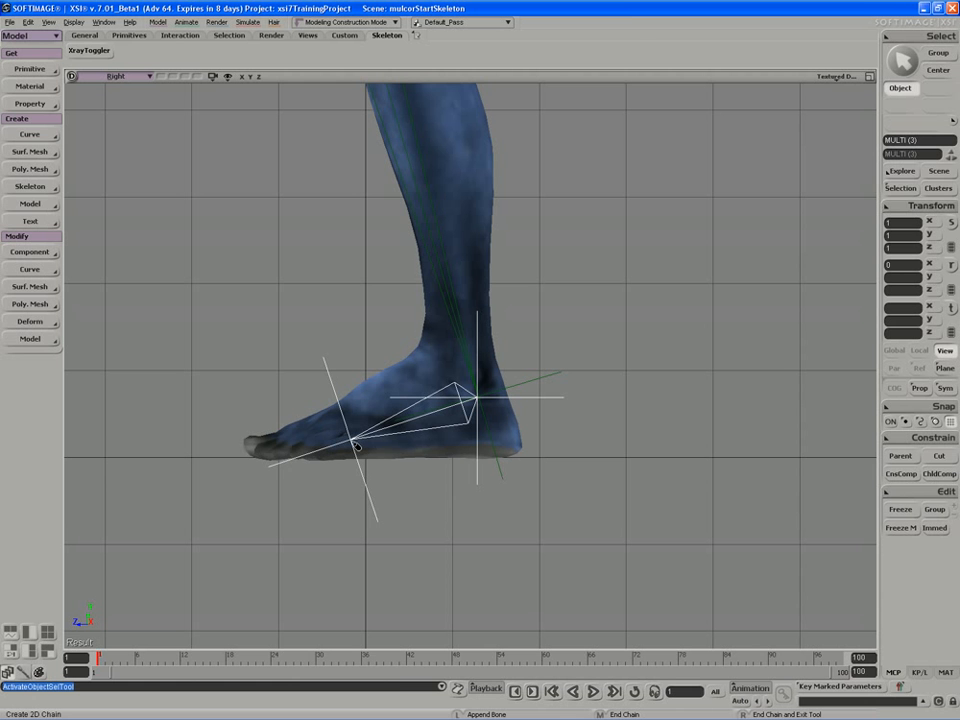
Step: Try extending the foot chain with two toe bones to the tip of the toes, and undo the entire chain
{"action": "left_click_drag", "start_coordinate": [351, 440], "coordinate": [342, 440]}
{"action": "left_click", "coordinate": [300, 447]}
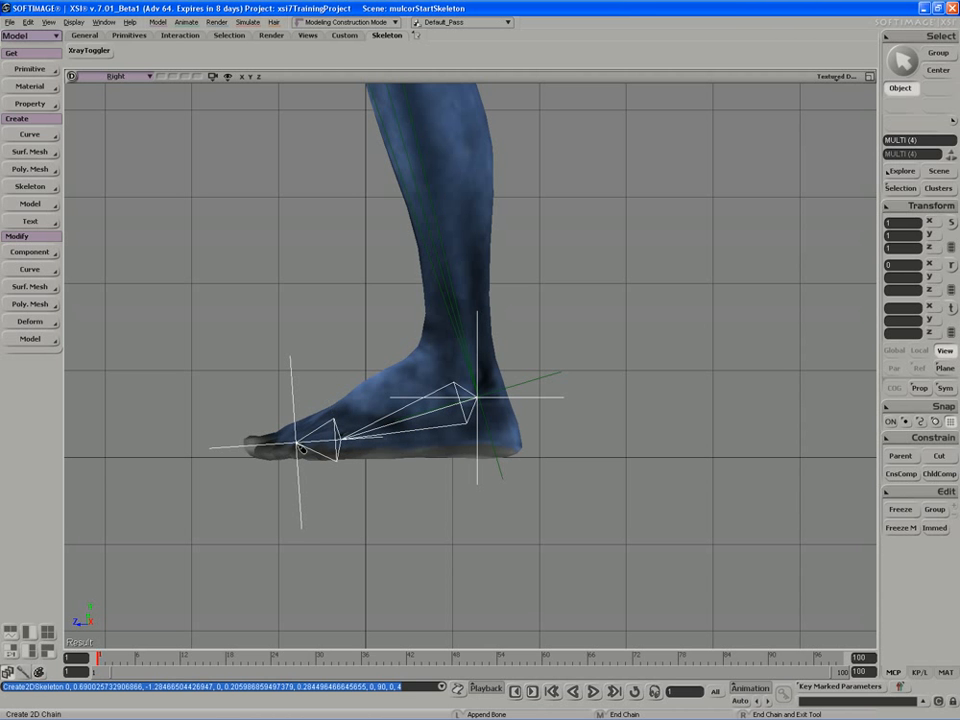
{"action": "key", "text": "ctrl+z"}
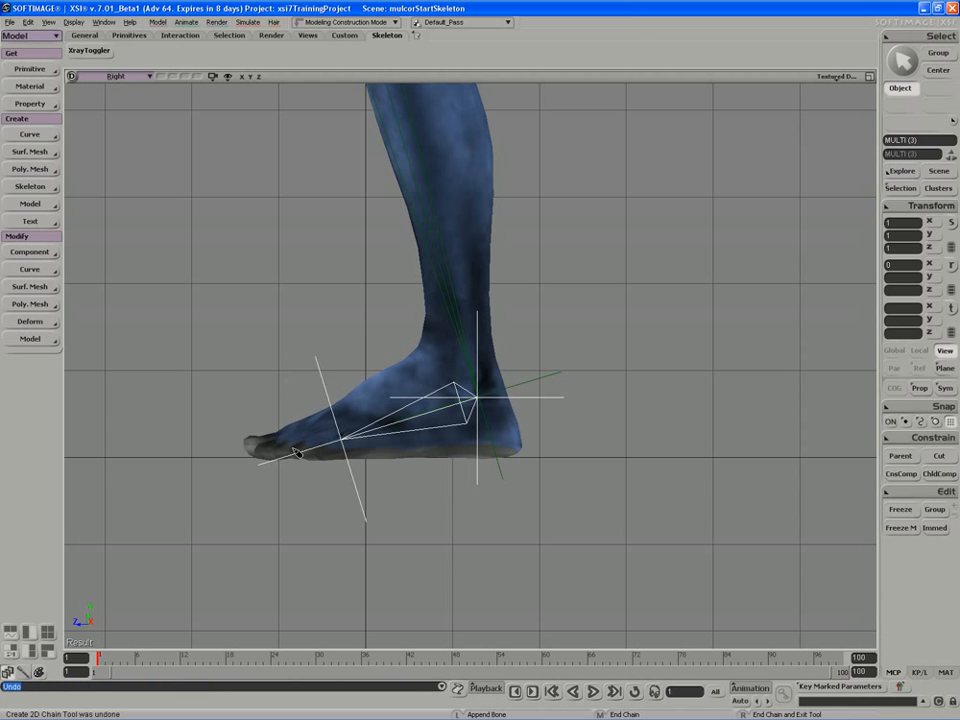
{"action": "left_click", "coordinate": [286, 438]}
{"action": "left_click", "coordinate": [250, 443]}
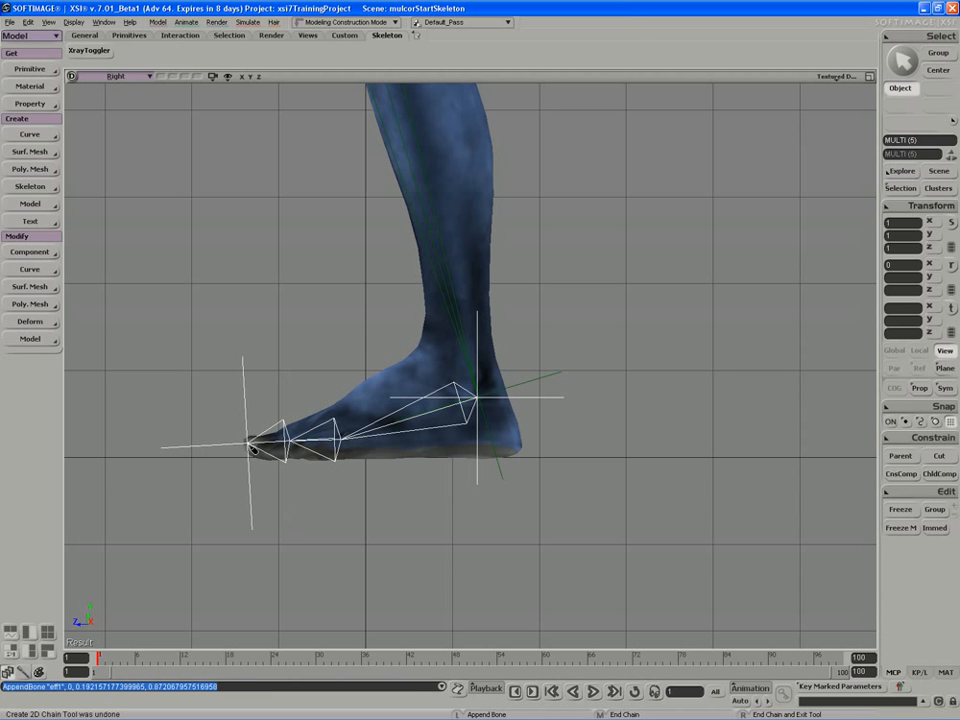
{"action": "right_click", "coordinate": [262, 445]}
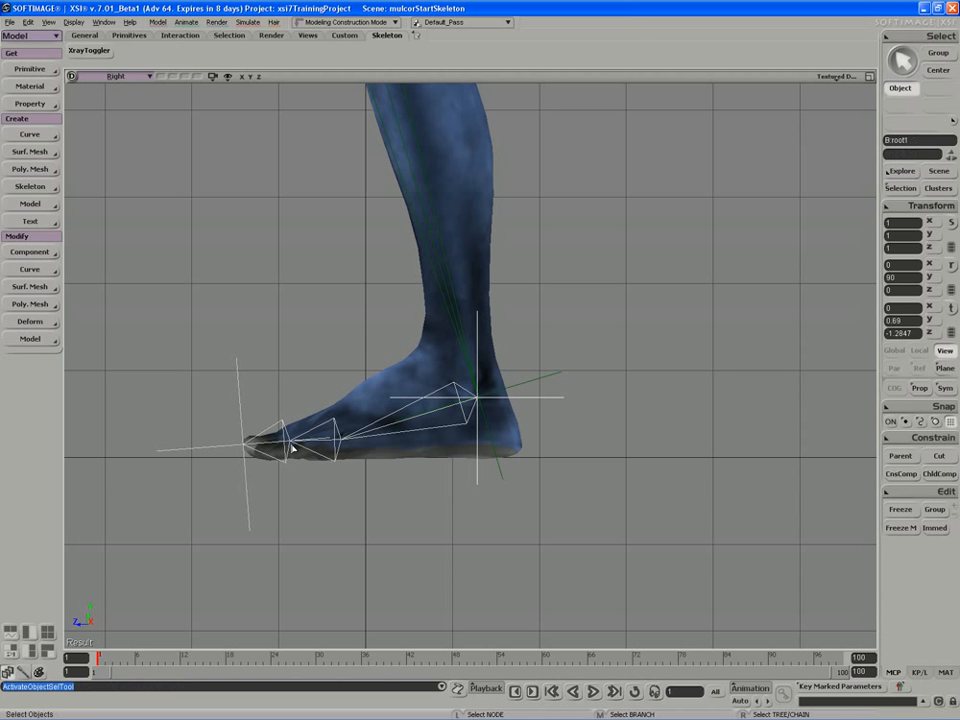
{"action": "key", "text": "ctrl+z"}
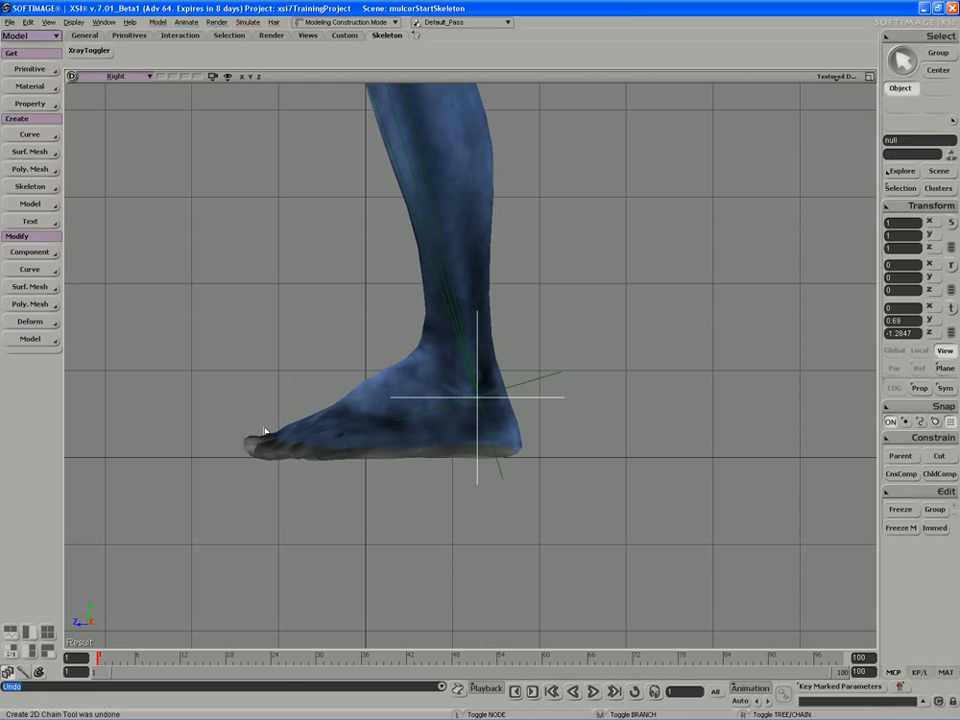
Step: Create a three-bone 2D foot chain from the ankle through the ball of the foot to the tip of the toes, and end the chain
{"action": "left_click", "coordinate": [30, 186]}
{"action": "left_click", "coordinate": [88, 186]}
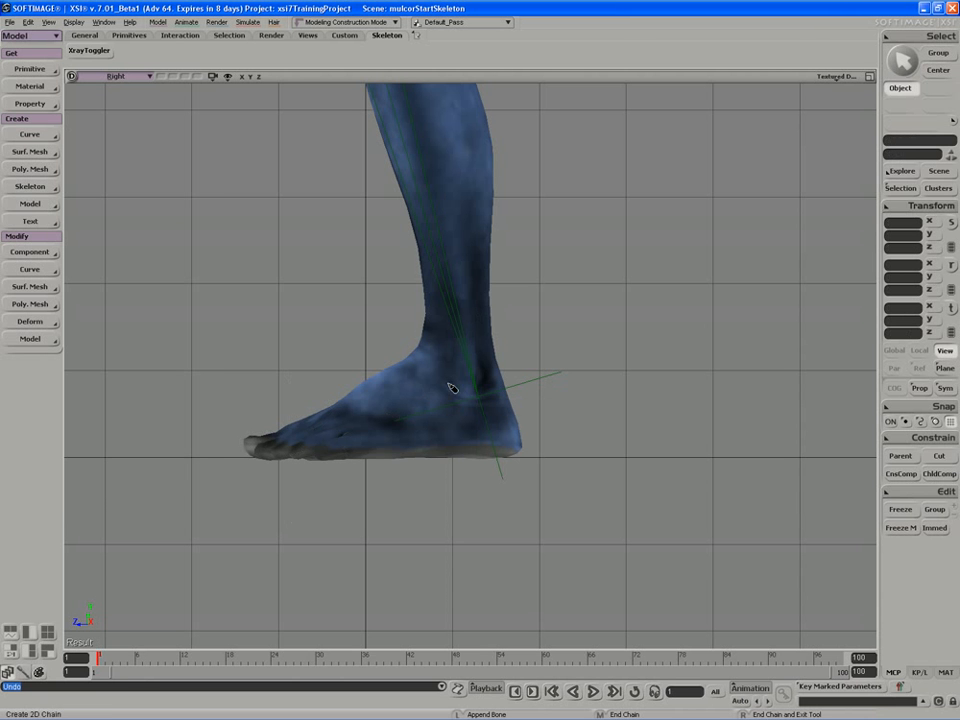
{"action": "left_click", "coordinate": [479, 397]}
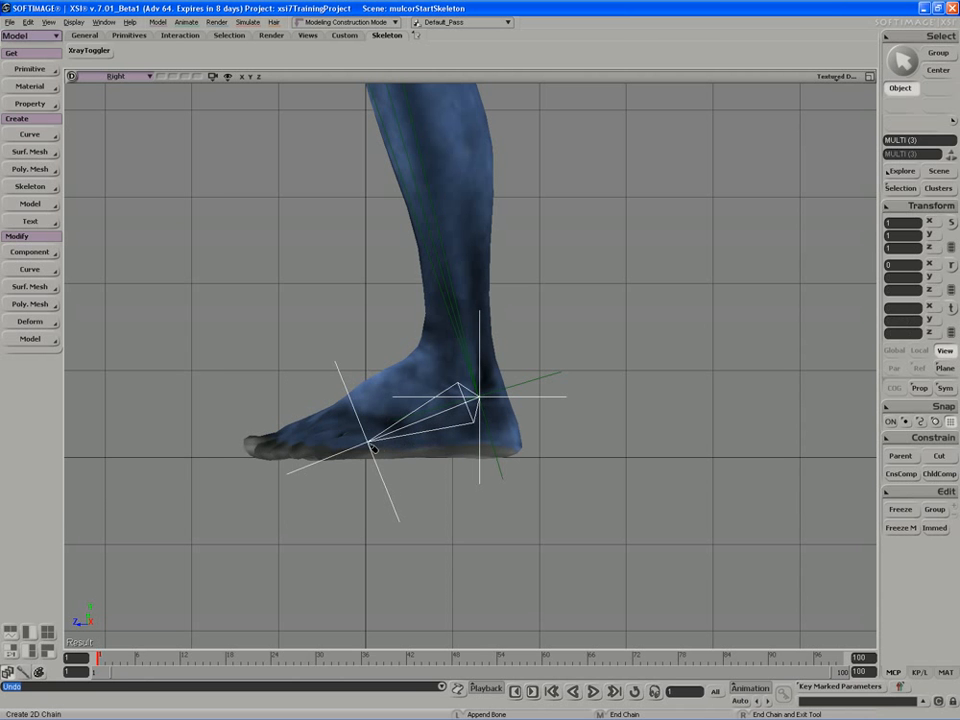
{"action": "left_click", "coordinate": [365, 440]}
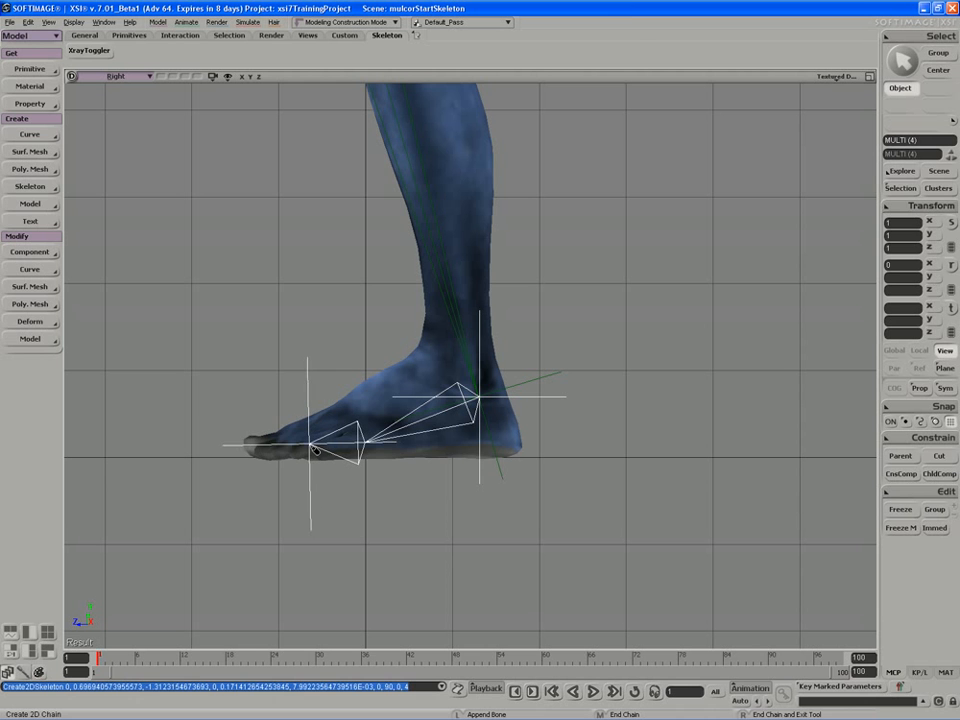
{"action": "left_click_drag", "start_coordinate": [310, 445], "coordinate": [256, 442]}
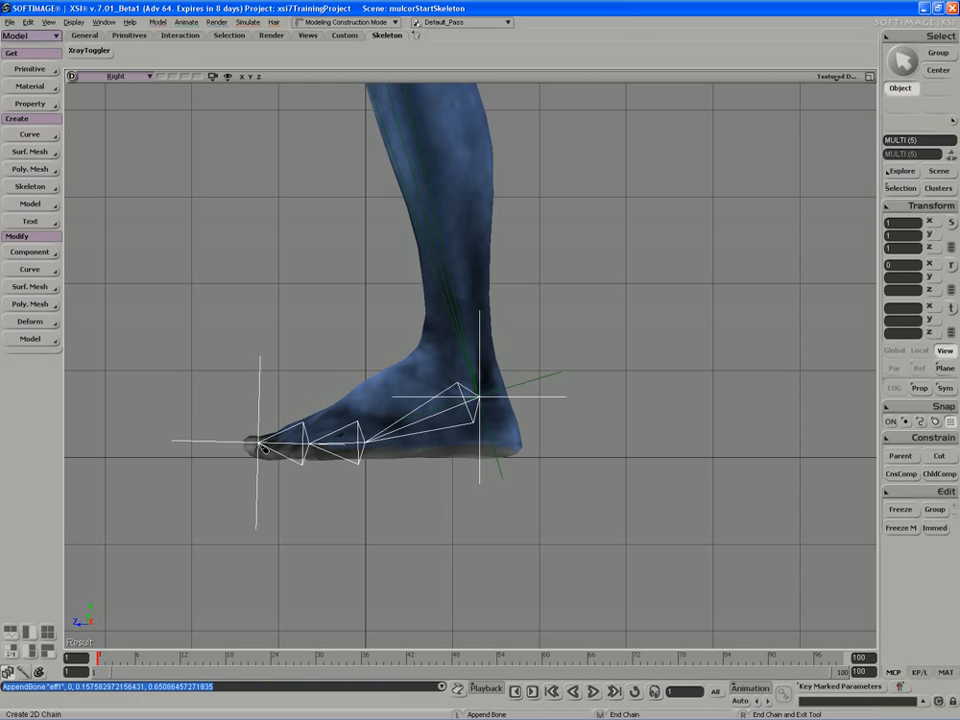
{"action": "right_click", "coordinate": [334, 350]}
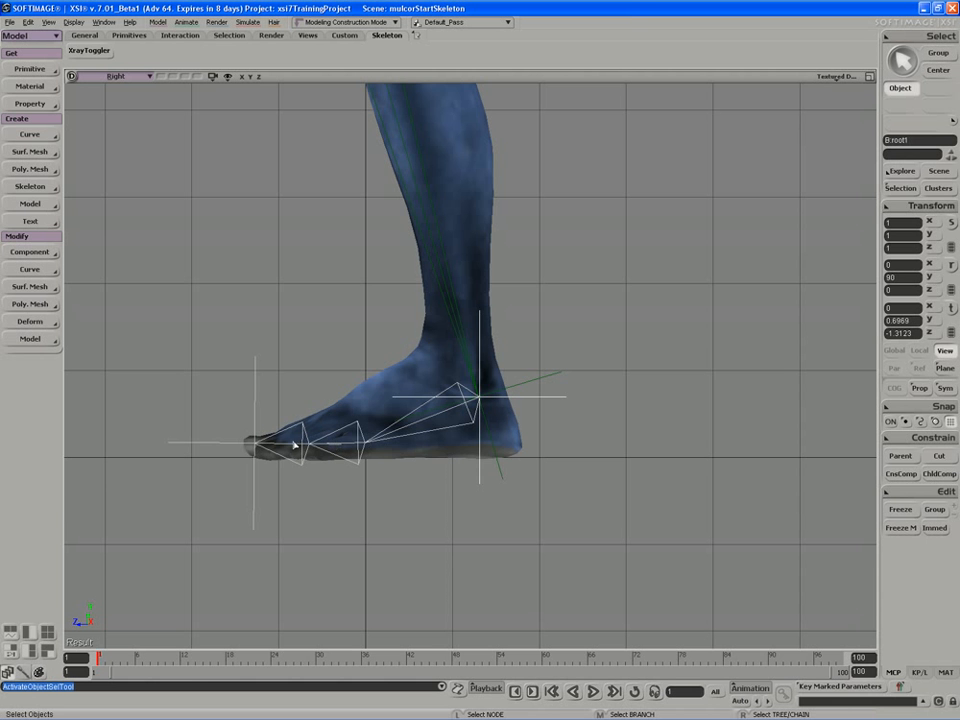
Step: Examine the leg and foot chains against the character's two legs in a maximized Camera view
{"action": "left_click", "coordinate": [869, 76]}
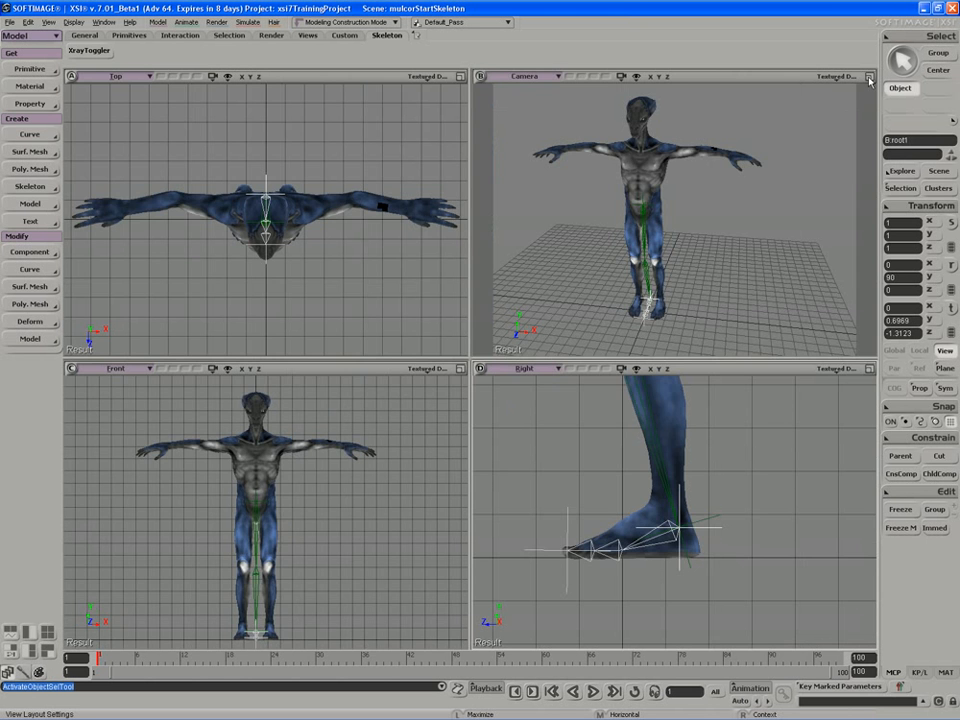
{"action": "left_click", "coordinate": [869, 76]}
{"action": "key", "text": "s"}
{"action": "right_click_drag", "start_coordinate": [507, 485], "coordinate": [503, 451]}
{"action": "left_click_drag", "start_coordinate": [503, 452], "coordinate": [553, 420]}
{"action": "middle_click_drag", "start_coordinate": [553, 420], "coordinate": [471, 446]}
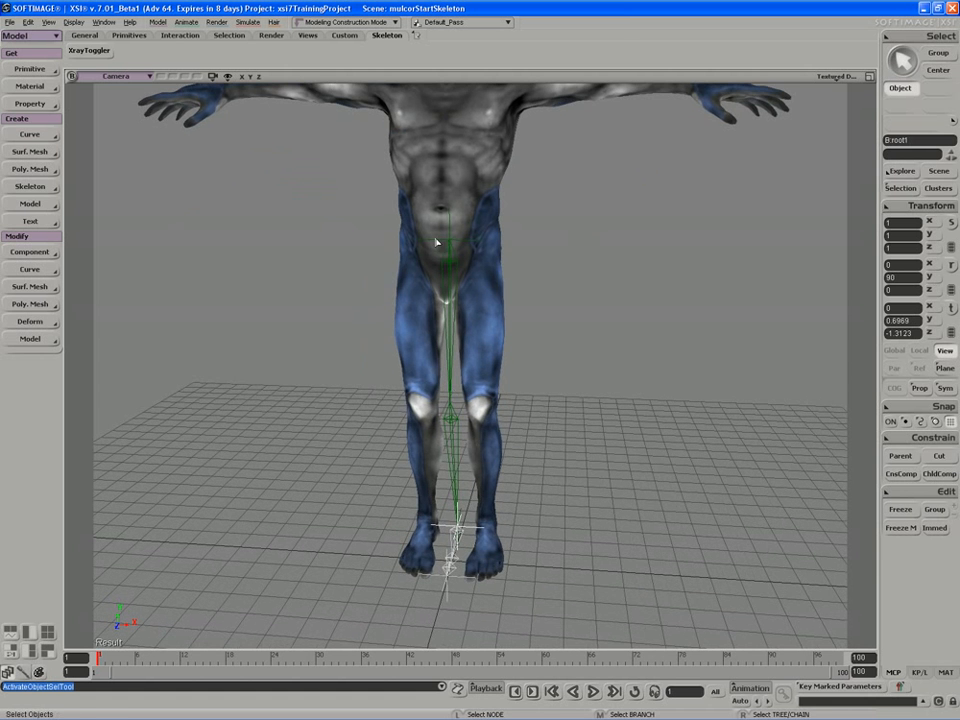
{"action": "key", "text": "s"}
{"action": "right_click_drag", "start_coordinate": [453, 393], "coordinate": [446, 332]}
{"action": "key", "text": "s"}
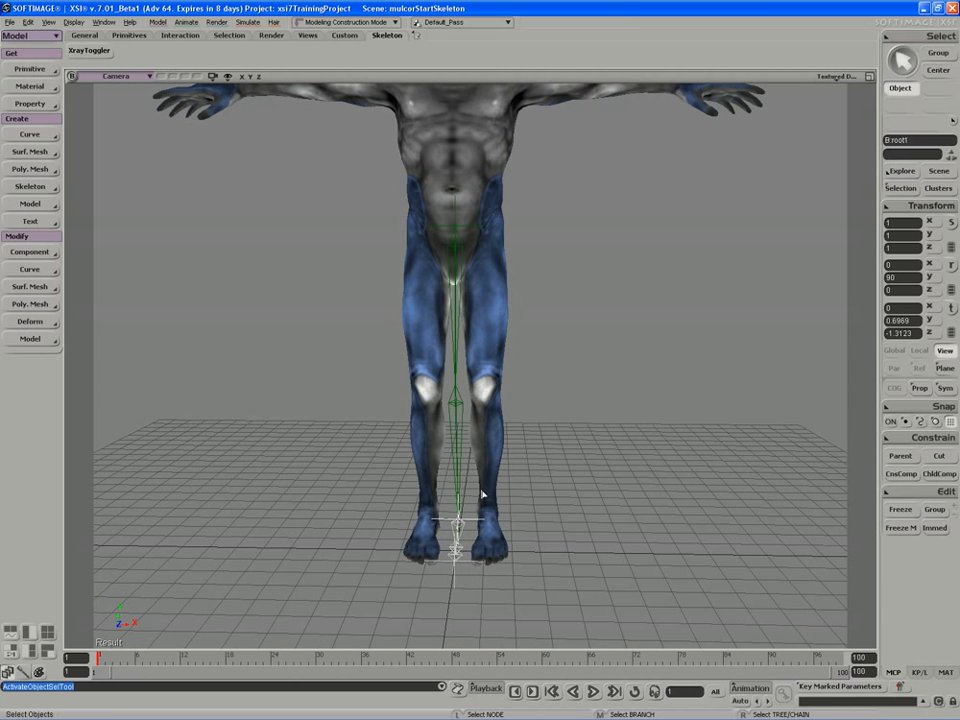
{"action": "key", "text": "s"}
{"action": "left_click_drag", "start_coordinate": [460, 325], "coordinate": [456, 339]}
{"action": "middle_click_drag", "start_coordinate": [456, 339], "coordinate": [425, 372]}
{"action": "right_click_drag", "start_coordinate": [425, 372], "coordinate": [429, 354]}
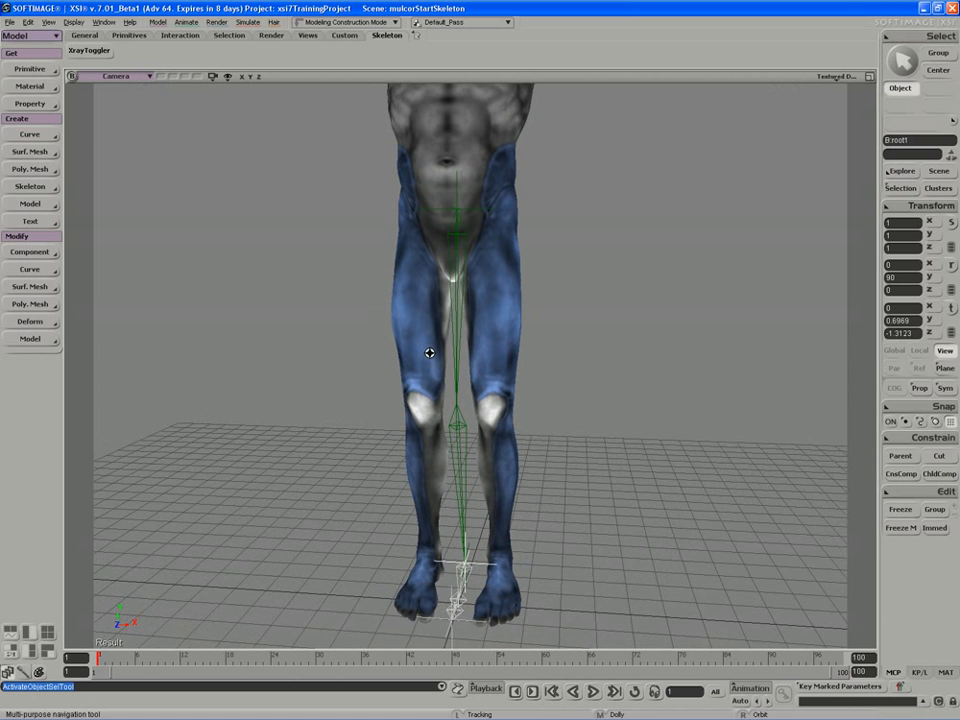
Step: Inspect the local rotation values of the shin and thigh bones and compare which axis each bone bends on
{"action": "left_click", "coordinate": [457, 295]}
{"action": "left_click", "coordinate": [457, 434]}
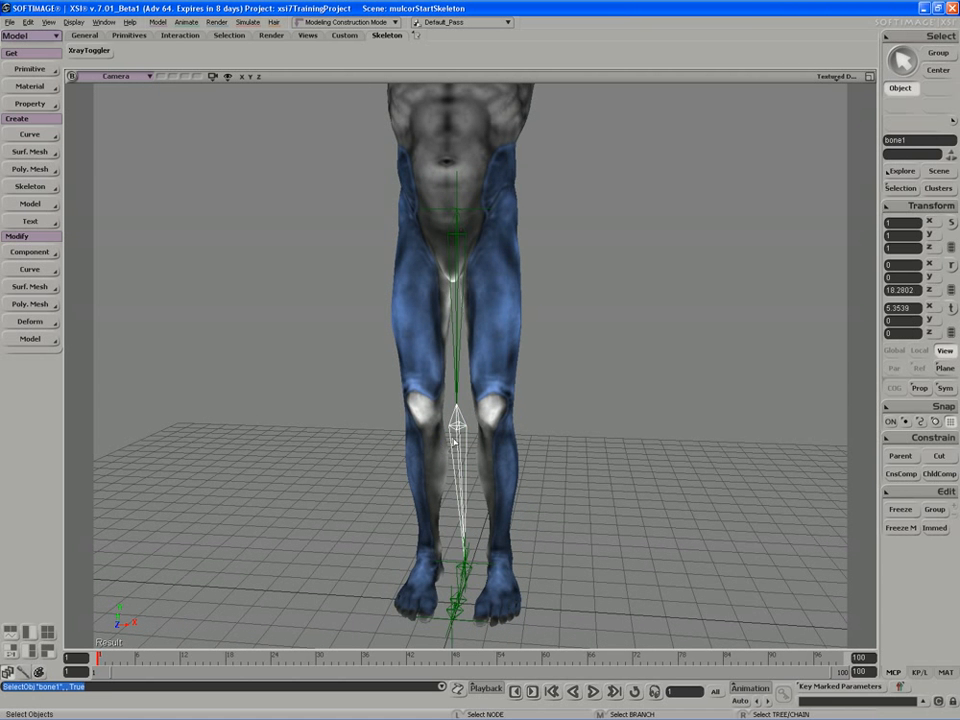
{"action": "key", "text": "s"}
{"action": "right_click_drag", "start_coordinate": [460, 430], "coordinate": [455, 430]}
{"action": "left_click", "coordinate": [454, 364]}
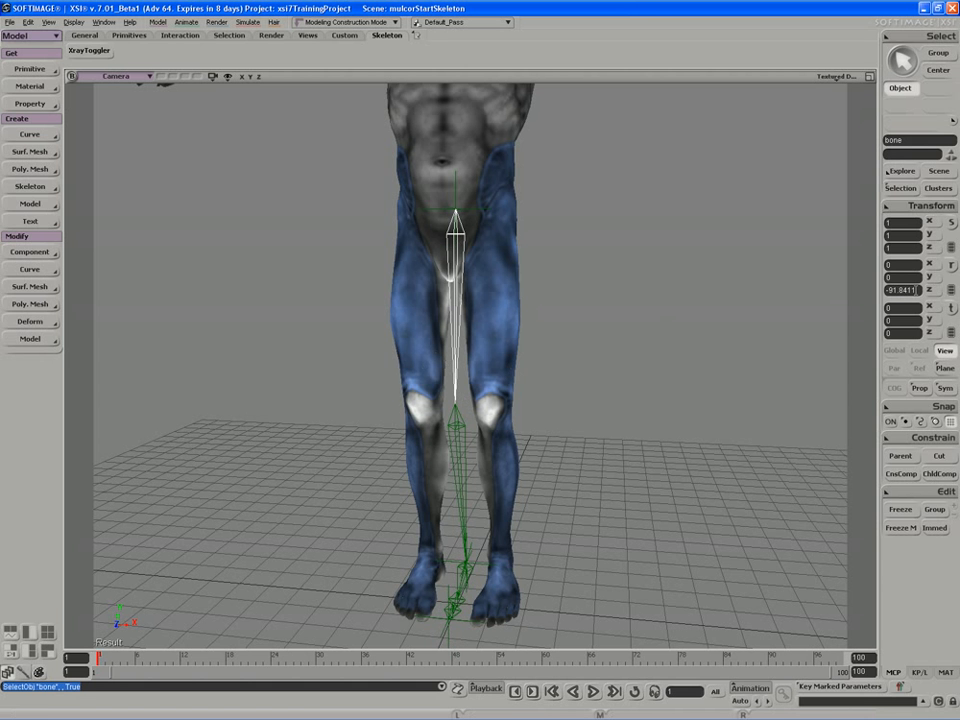
{"action": "key", "text": "c"}
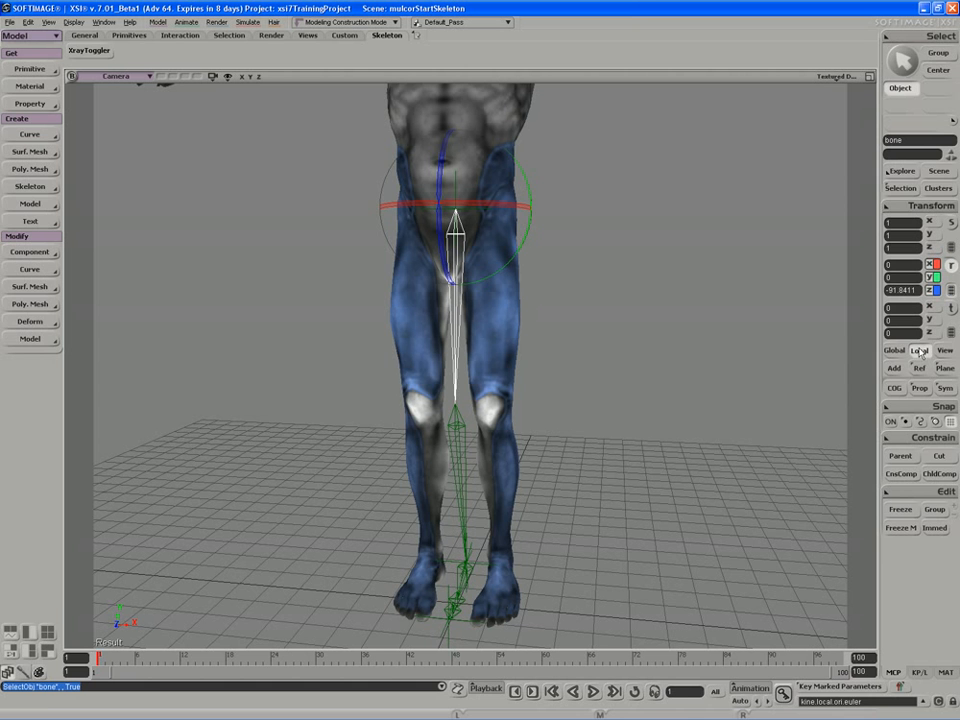
{"action": "left_click", "coordinate": [903, 290]}
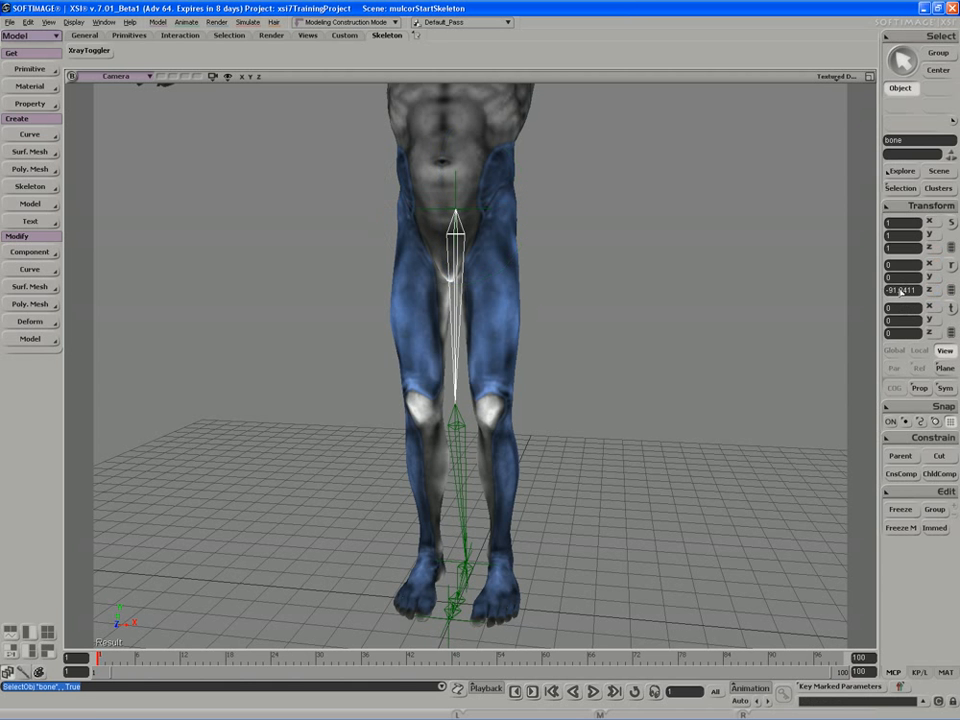
{"action": "left_click", "coordinate": [463, 440]}
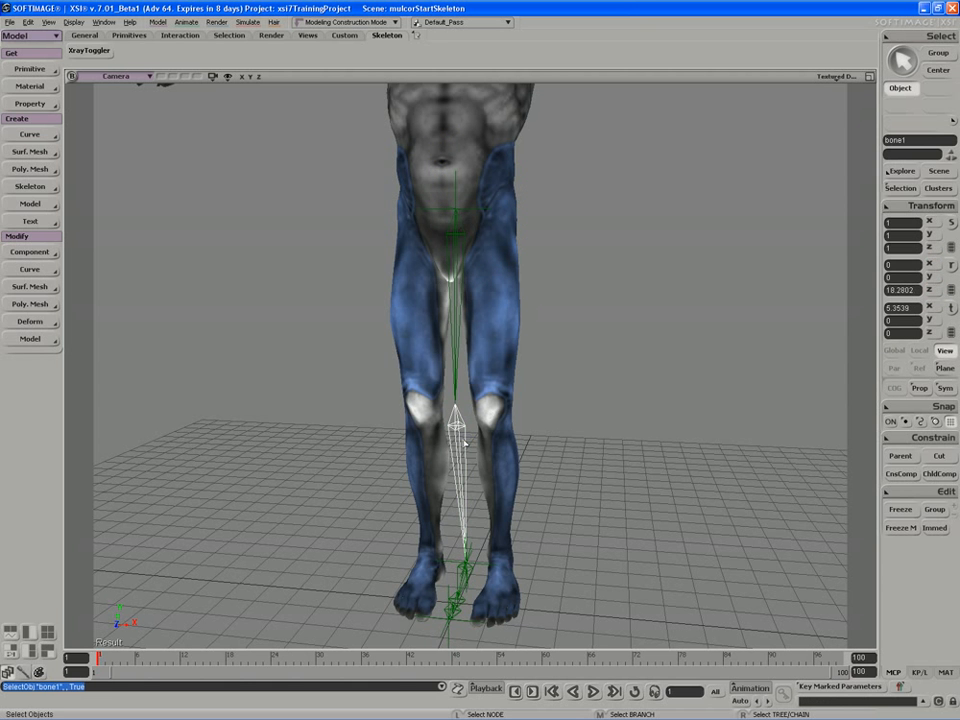
{"action": "left_click", "coordinate": [458, 347]}
{"action": "middle_click_drag", "start_coordinate": [489, 364], "coordinate": [446, 375]}
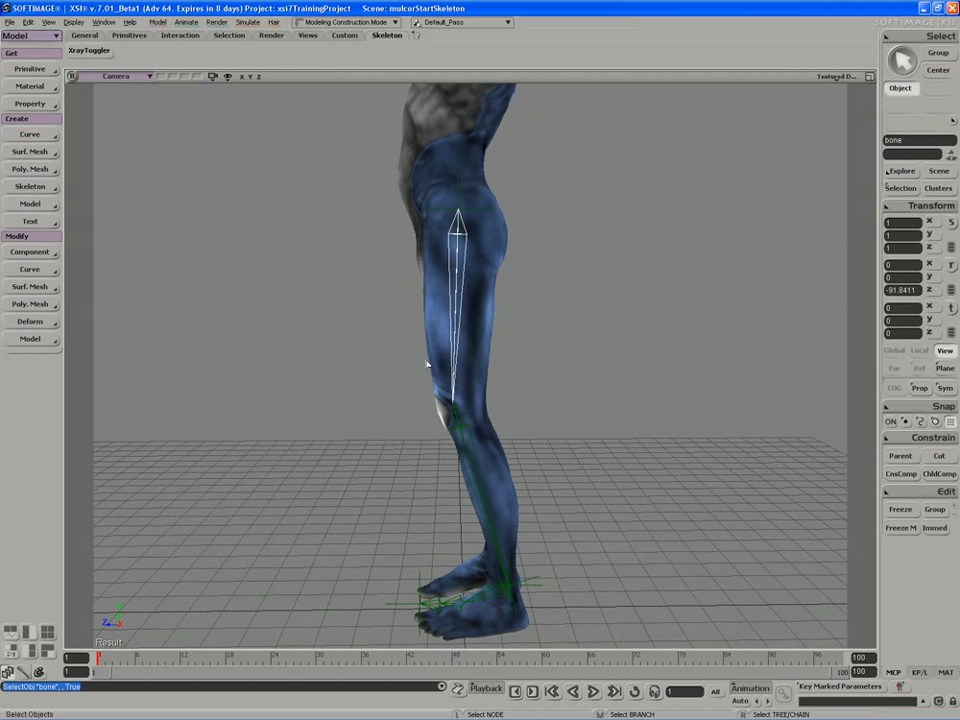
Step: Examine the local axis directions of the thigh and shin bones with the Translate tool from several angles
{"action": "key", "text": "v"}
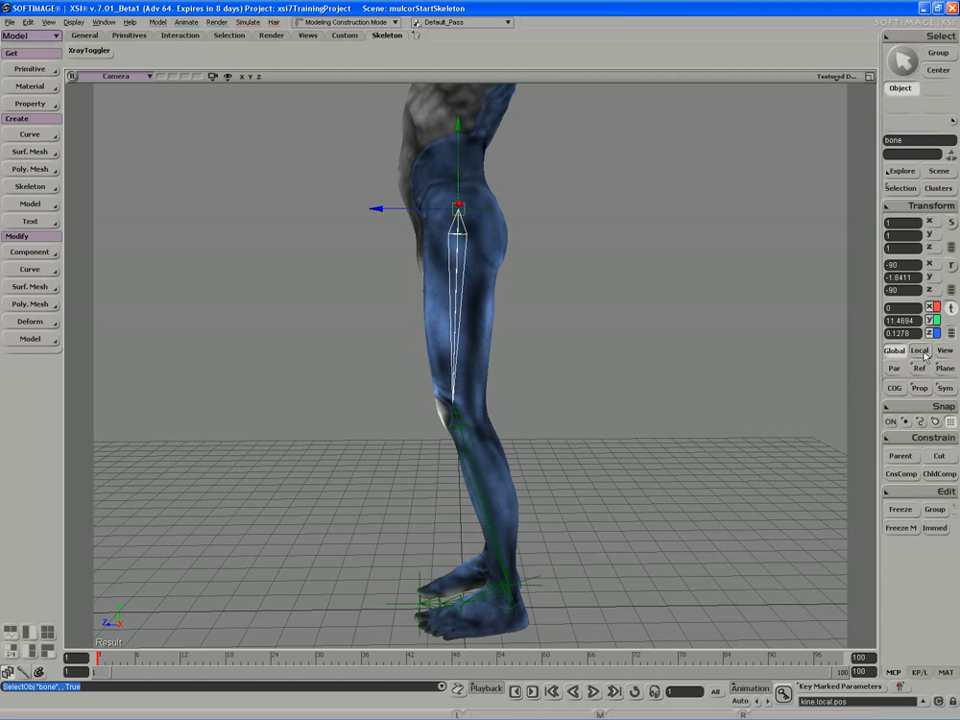
{"action": "key", "text": "s"}
{"action": "right_click_drag", "start_coordinate": [658, 356], "coordinate": [649, 339]}
{"action": "key", "text": "v"}
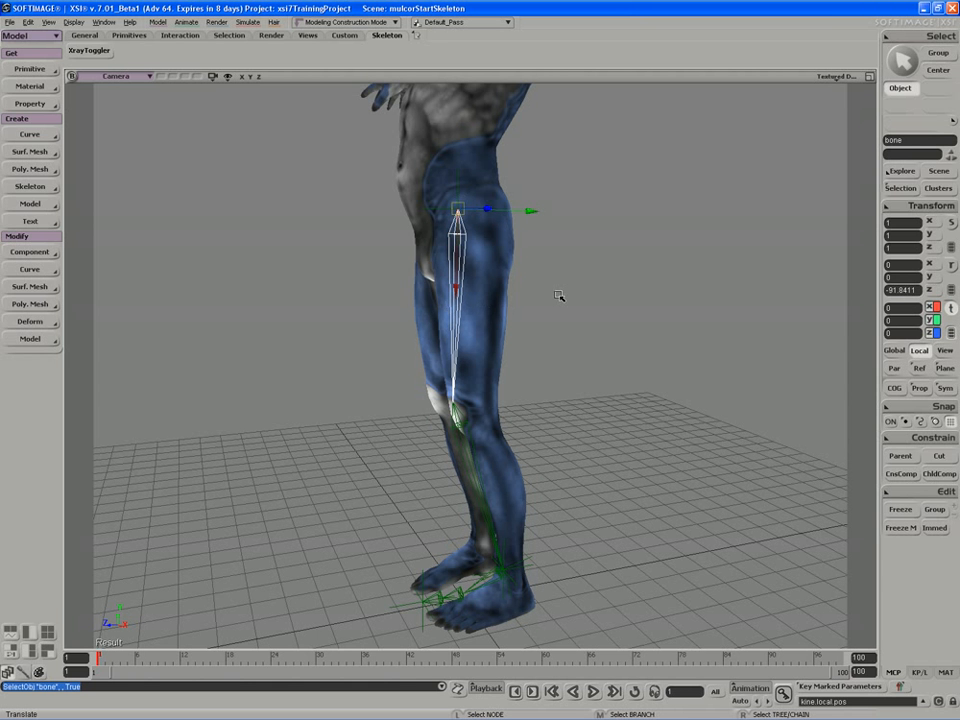
{"action": "right_click_drag", "start_coordinate": [556, 308], "coordinate": [596, 306]}
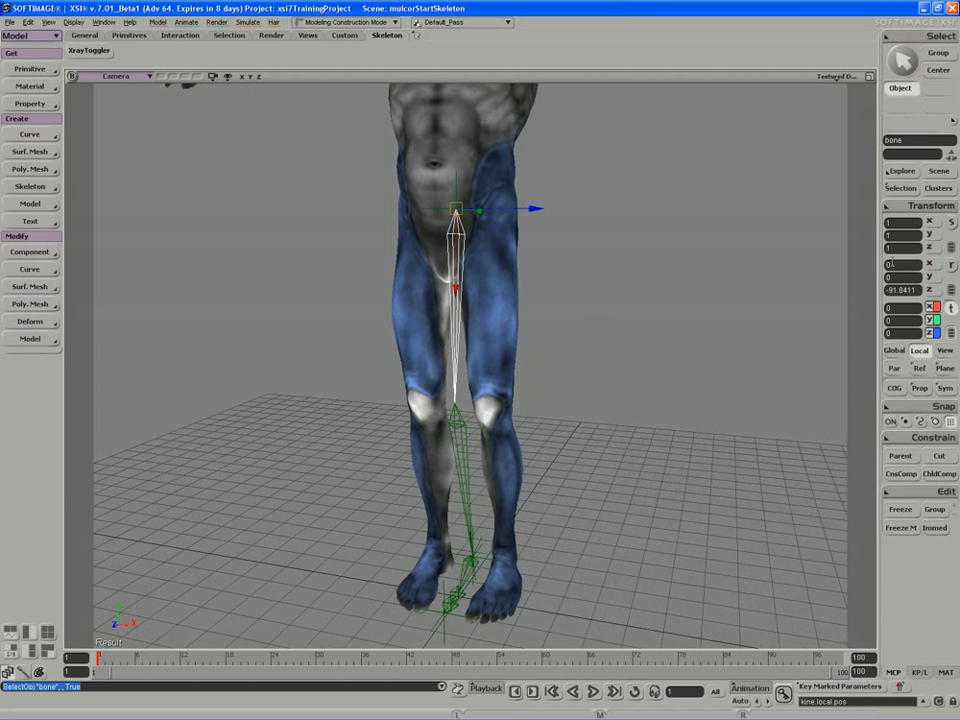
{"action": "left_click", "coordinate": [37, 188]}
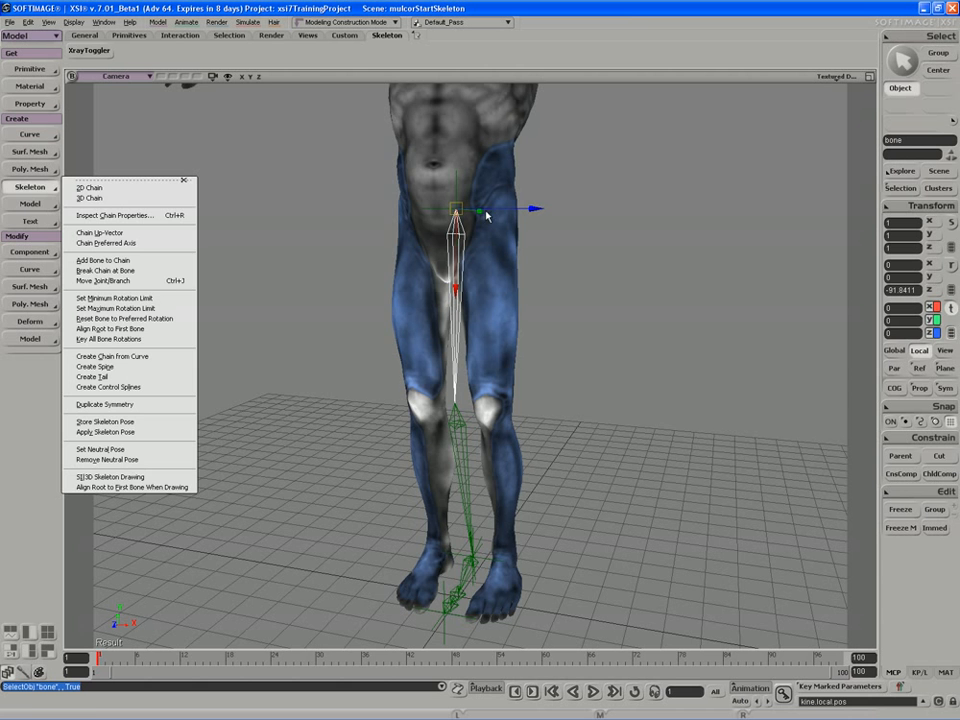
{"action": "key", "text": "s"}
{"action": "right_click_drag", "start_coordinate": [587, 306], "coordinate": [600, 330]}
{"action": "left_click", "coordinate": [500, 405]}
{"action": "key", "text": "v"}
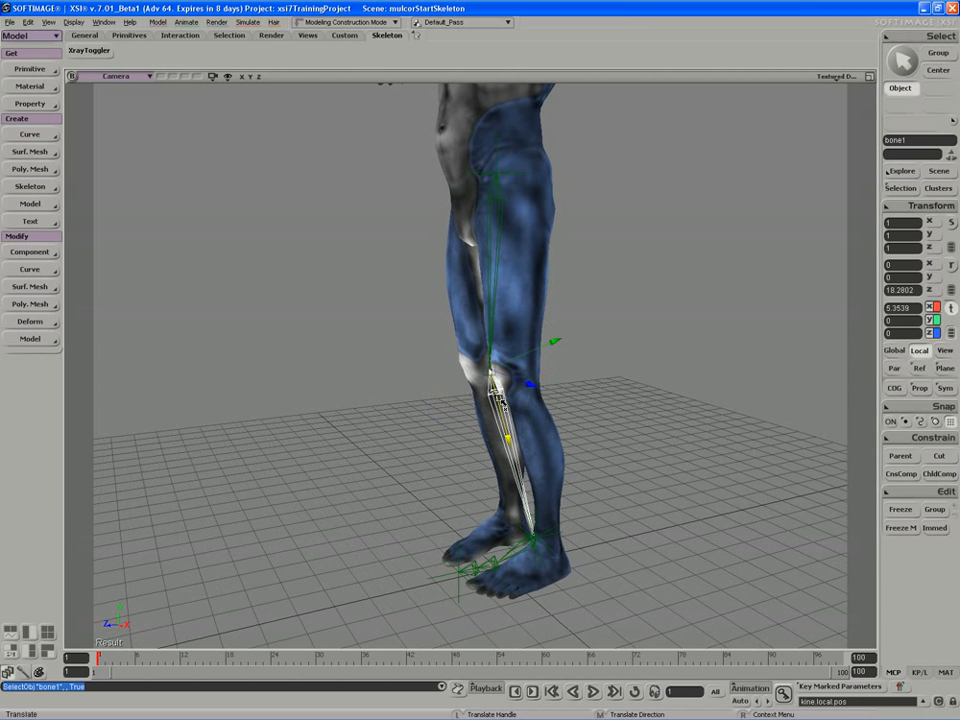
{"action": "right_click_drag", "start_coordinate": [503, 405], "coordinate": [560, 380]}
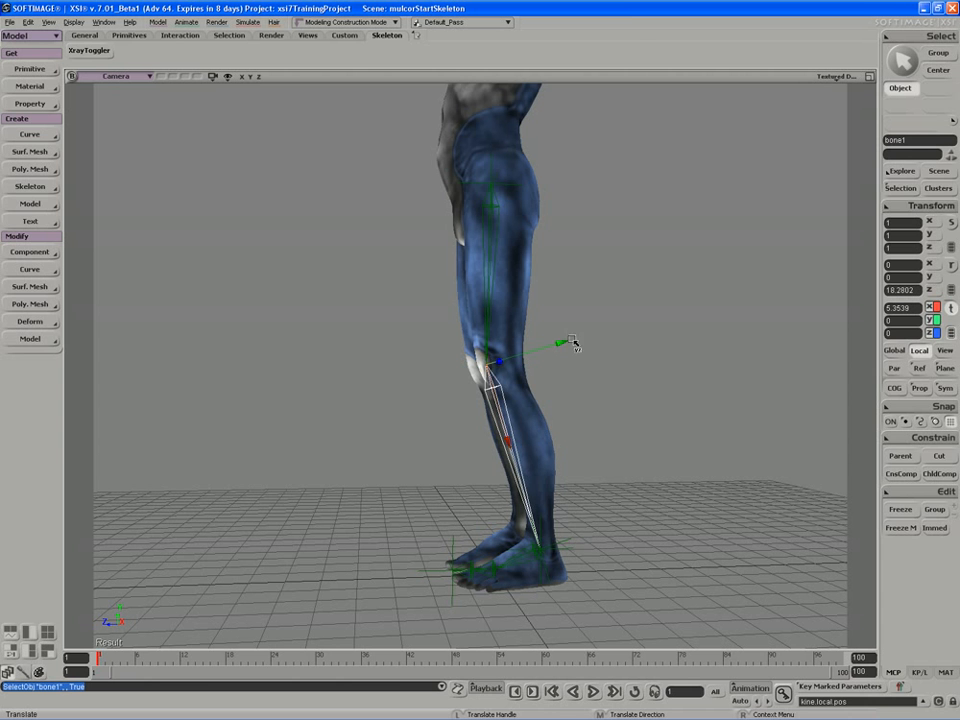
Step: Try a short translation of the leg chain's ankle effector in the Camera view, and undo it
{"action": "left_click", "coordinate": [556, 547]}
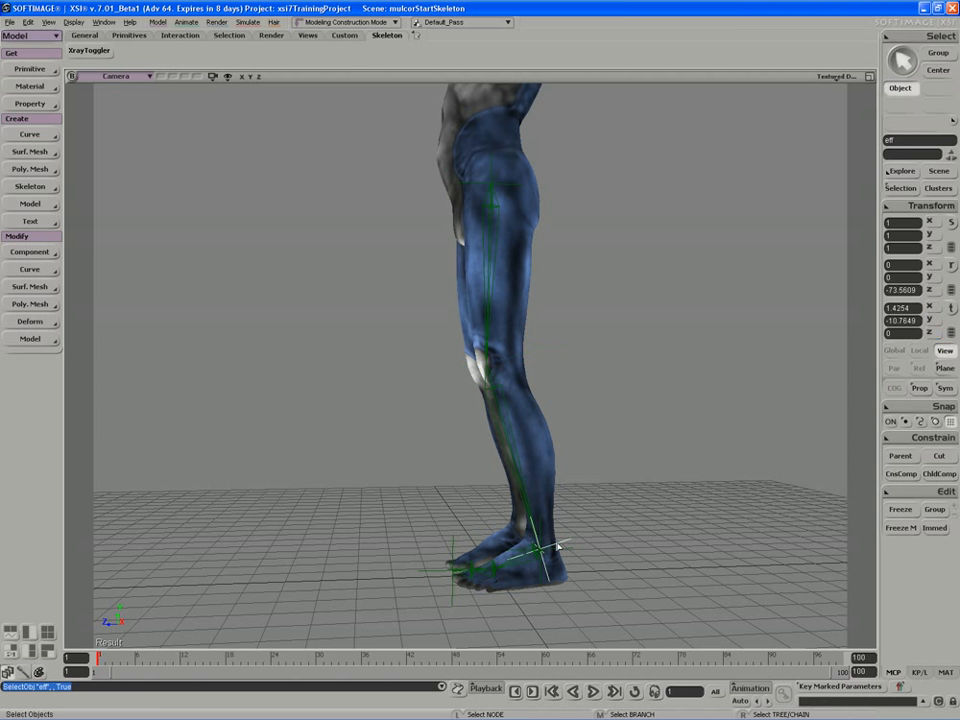
{"action": "key", "text": "v"}
{"action": "left_click_drag", "start_coordinate": [558, 547], "coordinate": [575, 530]}
{"action": "key", "text": "ctrl+z"}
{"action": "right_click_drag", "start_coordinate": [575, 545], "coordinate": [574, 519]}
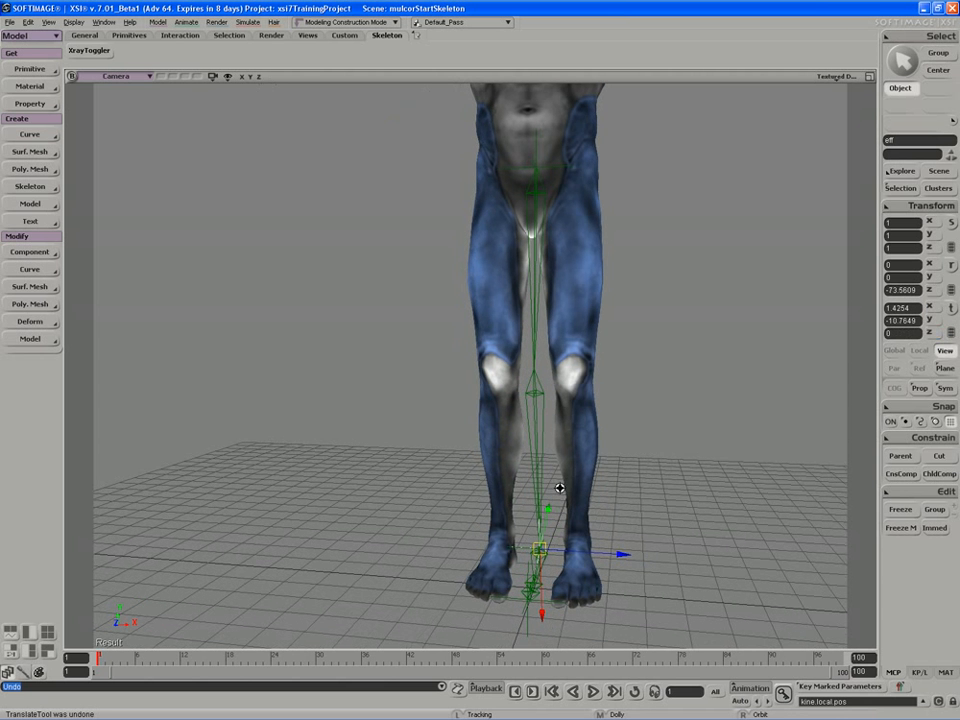
{"action": "key", "text": "v"}
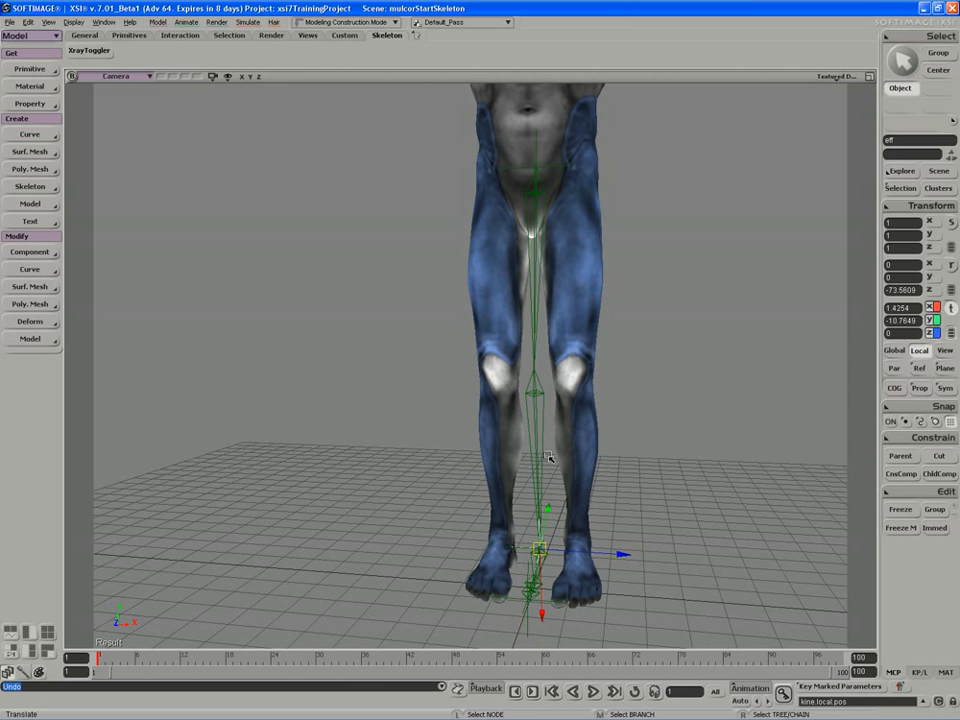
Step: Rotate the shin bone sideways about its local Y axis by about 11.43 degrees
{"action": "left_click", "coordinate": [534, 445]}
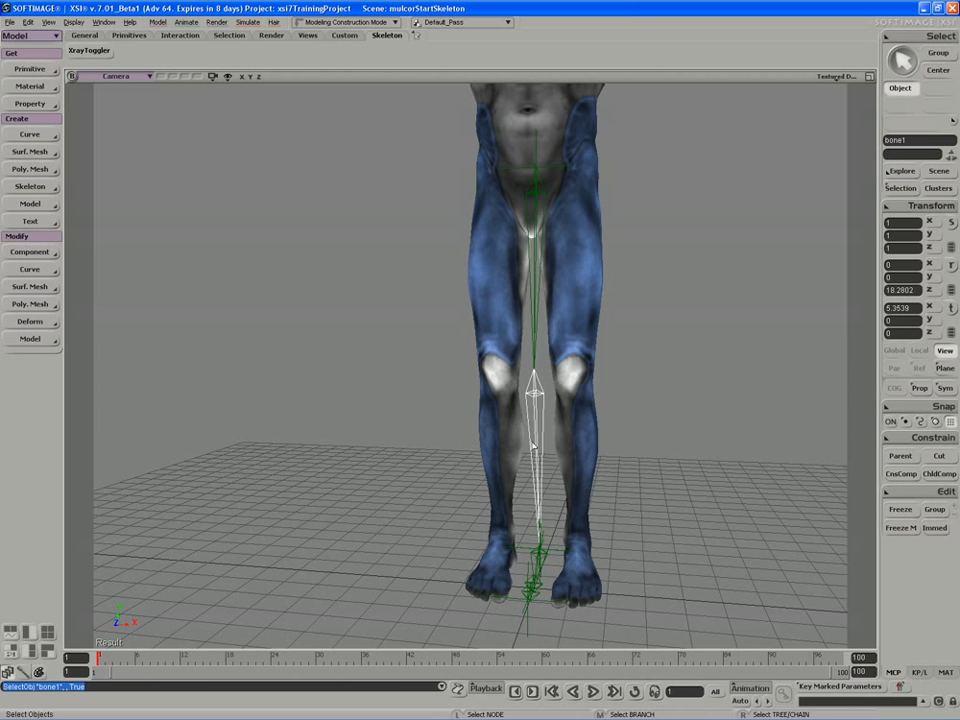
{"action": "key", "text": "c"}
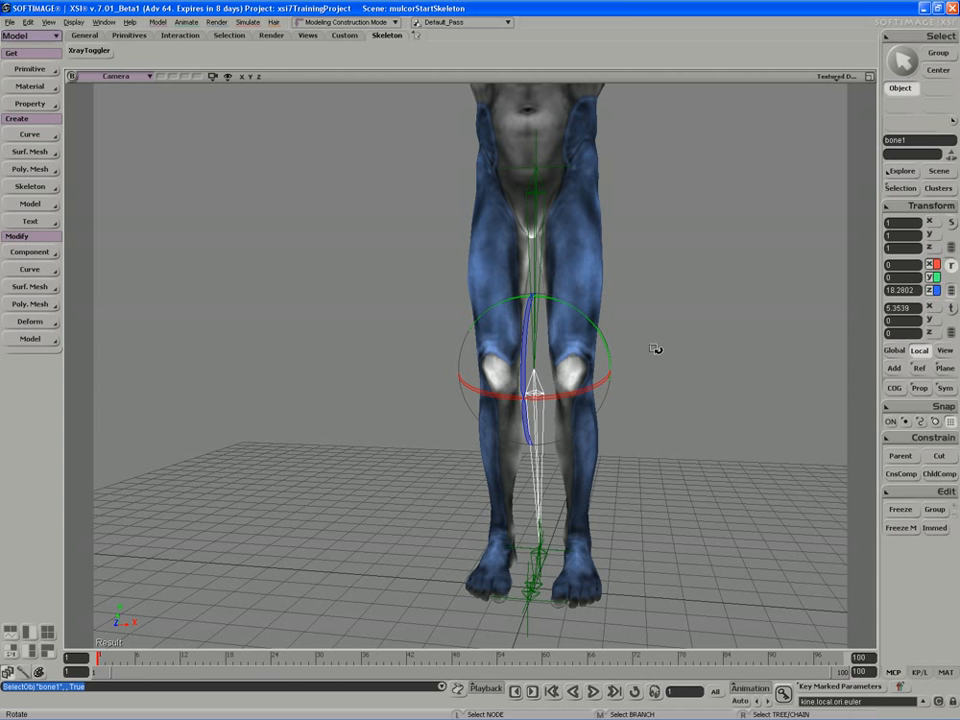
{"action": "left_click_drag", "start_coordinate": [590, 320], "coordinate": [578, 425]}
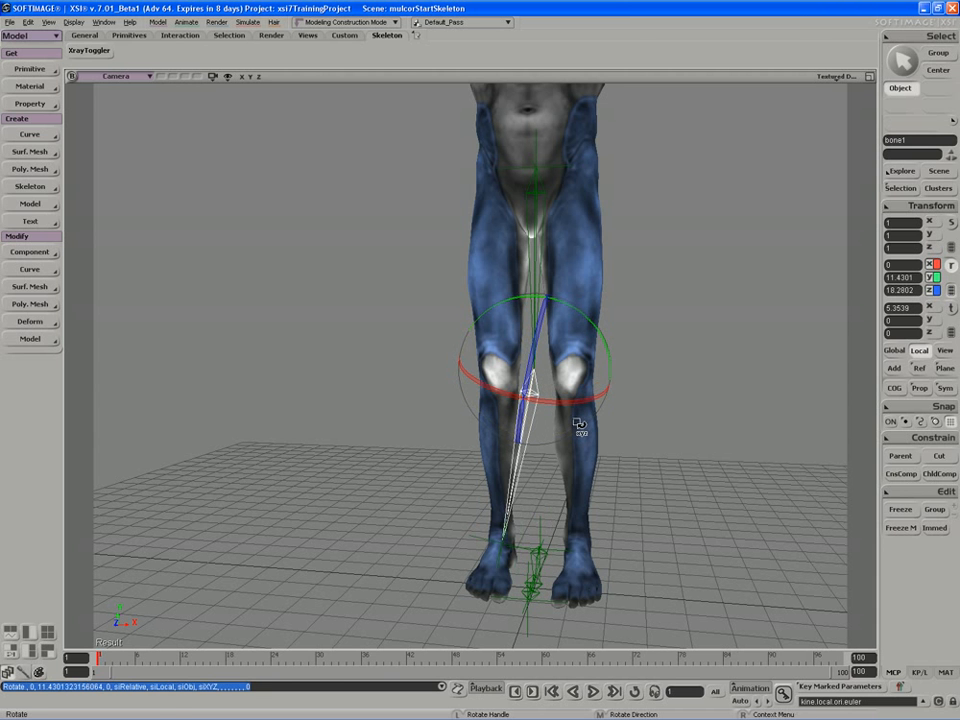
Step: Nudge the ankle effector slightly to make the leg chain re-solve, and check the shin bone's rotation values
{"action": "key", "text": "space"}
{"action": "left_click", "coordinate": [505, 550]}
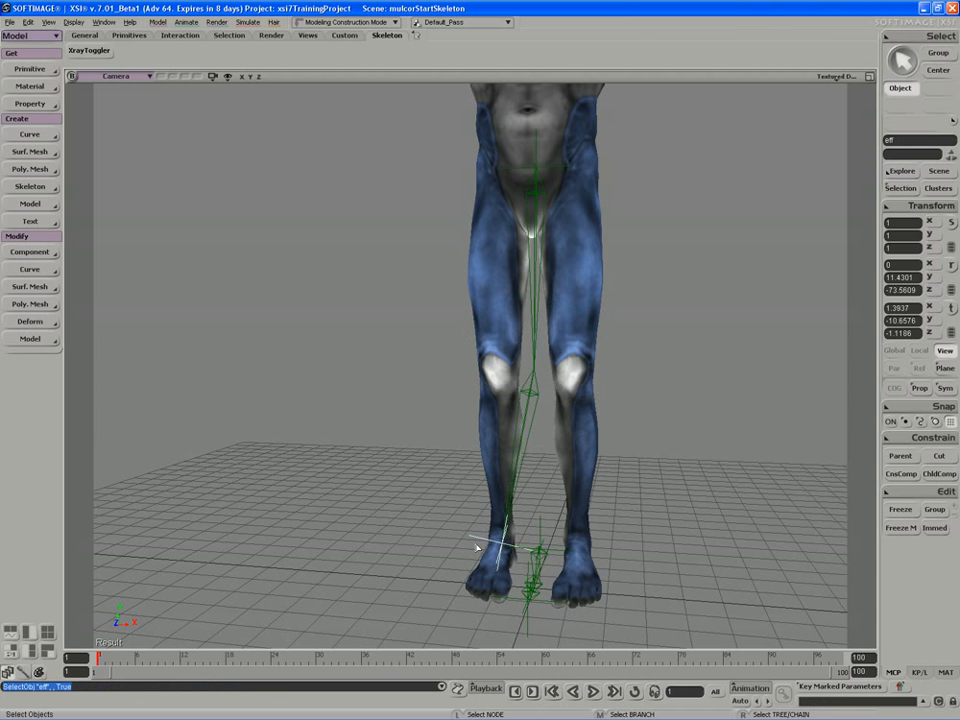
{"action": "key", "text": "v"}
{"action": "left_click_drag", "start_coordinate": [502, 545], "coordinate": [503, 545]}
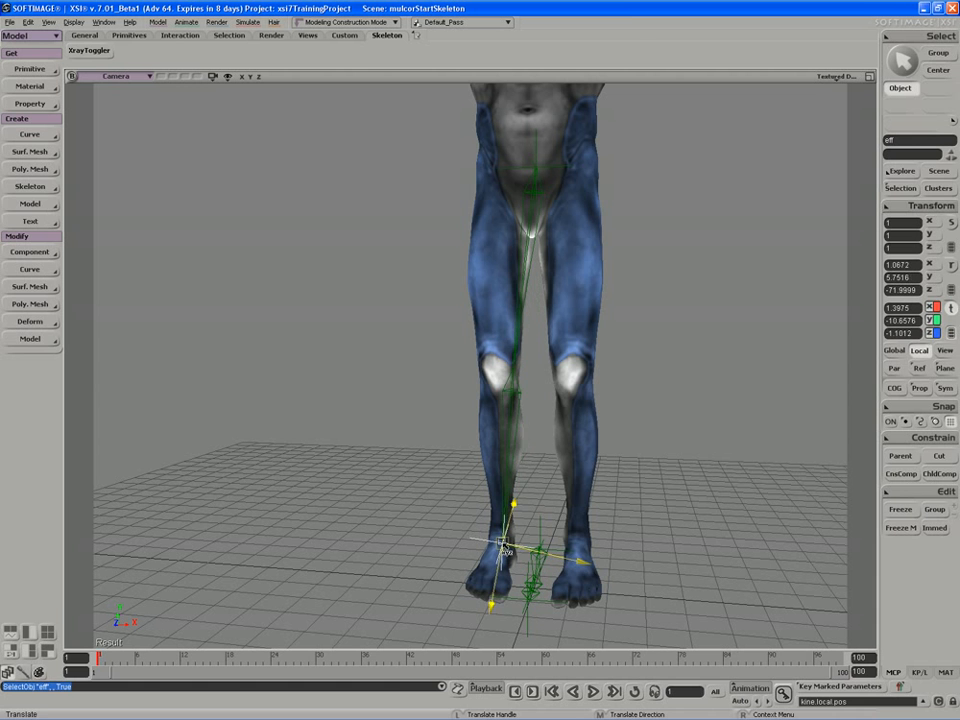
{"action": "key", "text": "space"}
{"action": "left_click", "coordinate": [512, 440]}
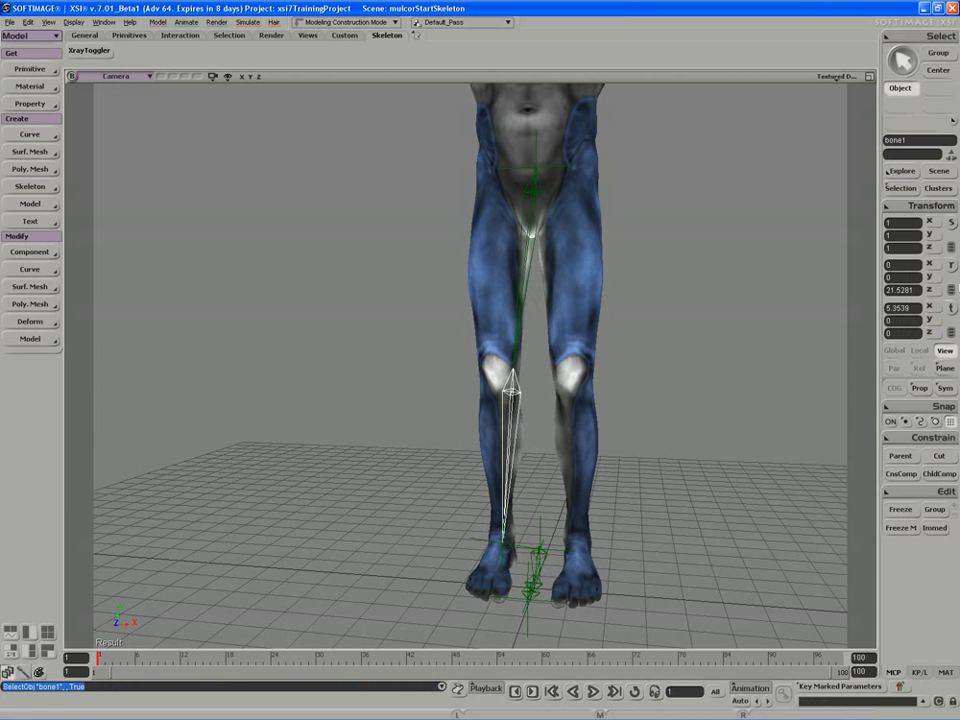
Step: Undo the last bone rotation and the selection change before it
{"action": "left_click", "coordinate": [30, 186]}
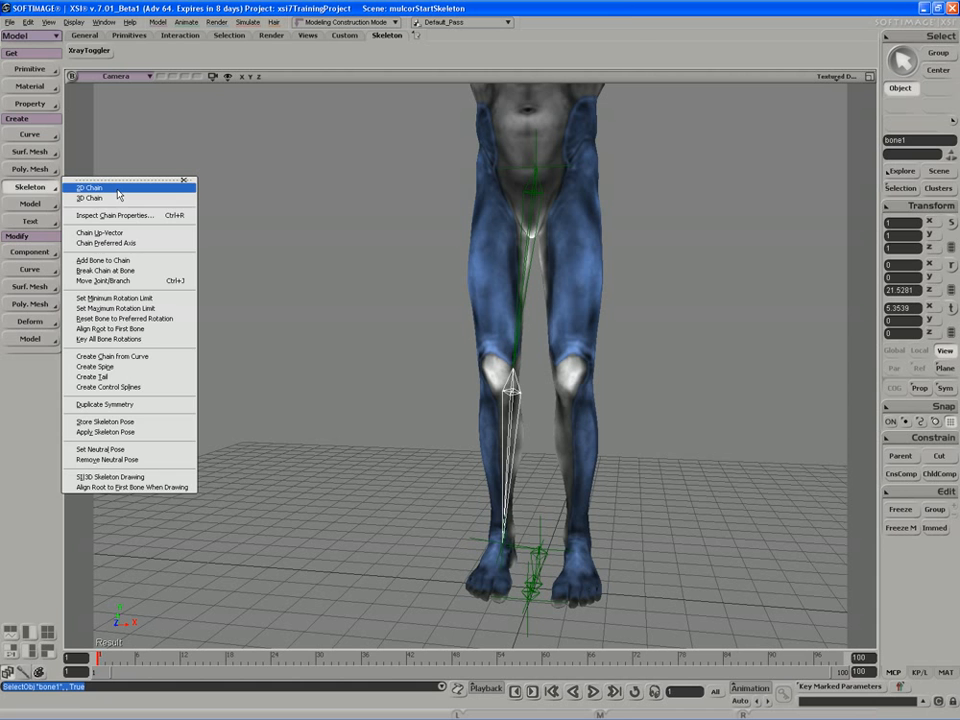
{"action": "key", "text": "Escape"}
{"action": "key", "text": "ctrl+z"}
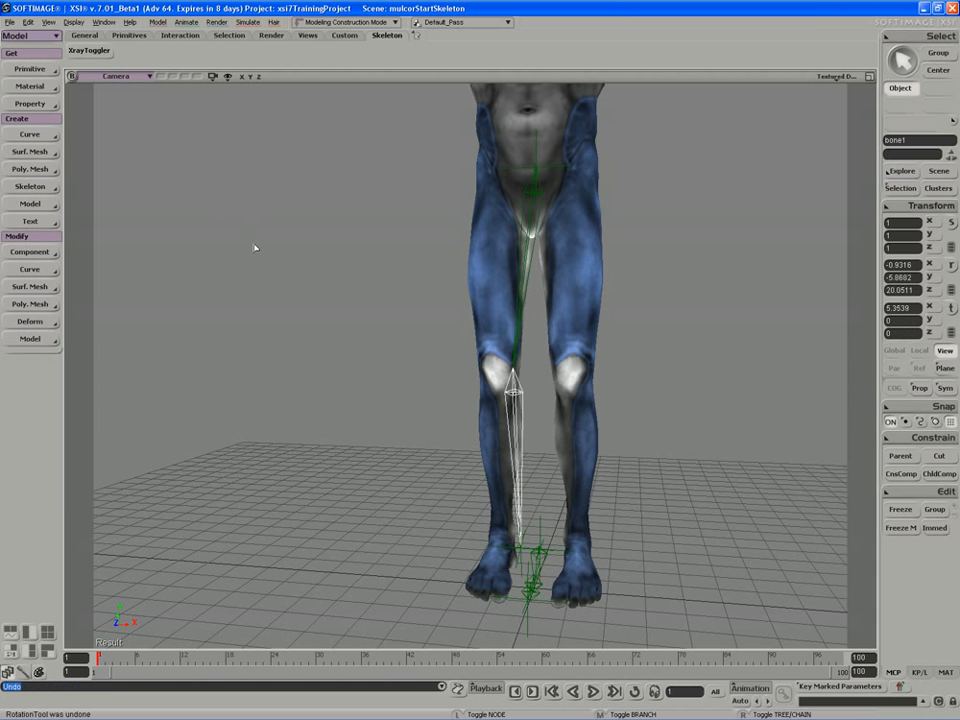
{"action": "key", "text": "ctrl+z"}
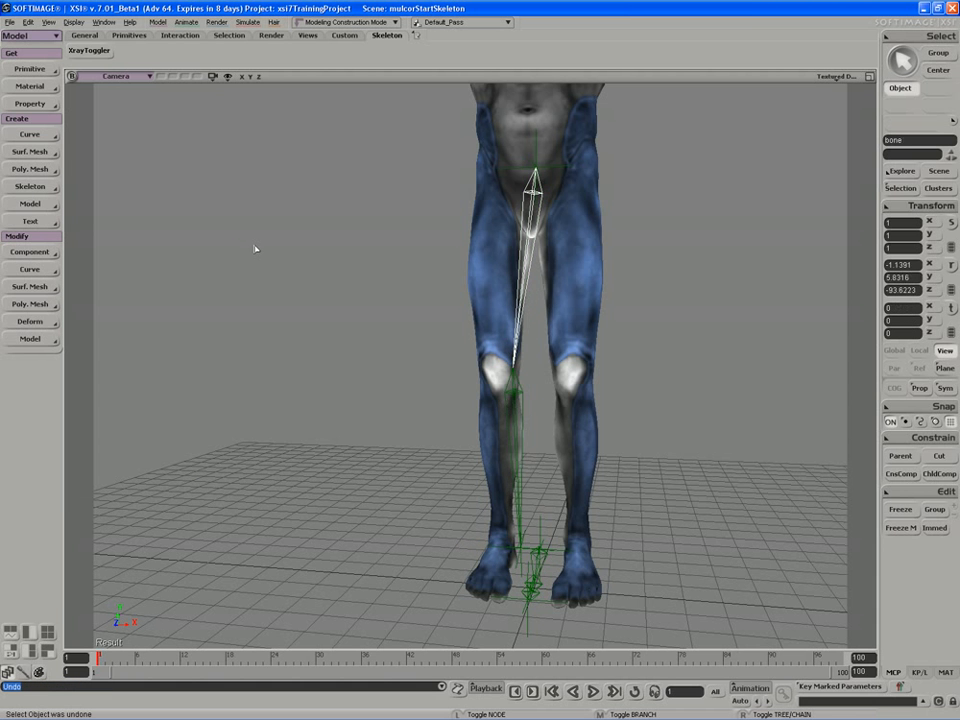
Step: Select the entire existing leg chain, from hip root to ankle effector, and delete it
{"action": "right_click", "coordinate": [519, 340]}
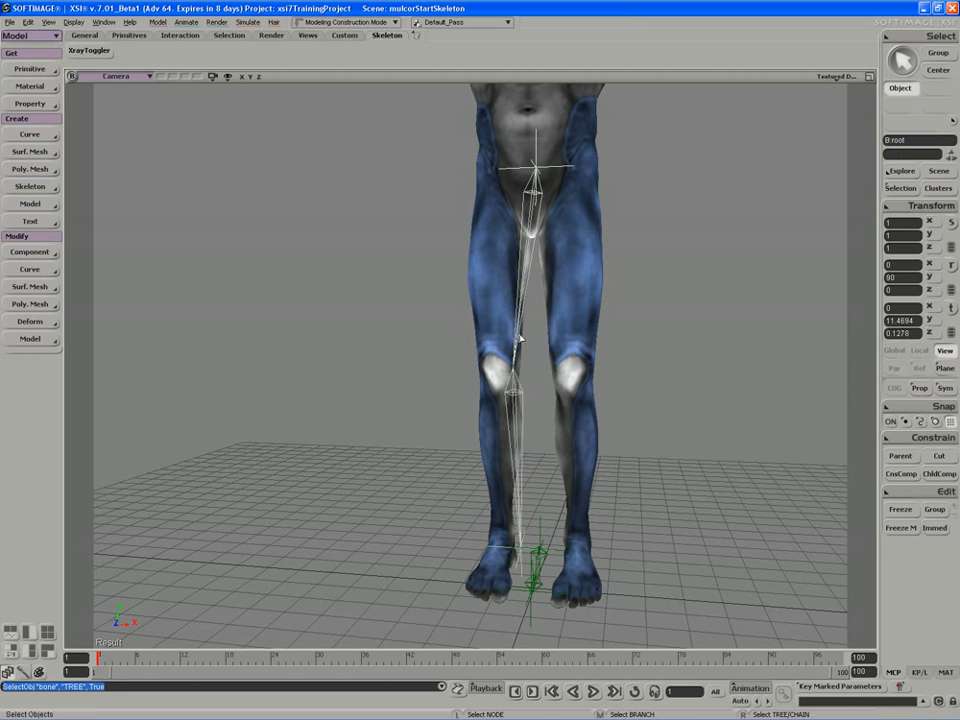
{"action": "key", "text": "s"}
{"action": "mouse_move", "coordinate": [519, 349]}
{"action": "right_mouse_down"}
{"action": "mouse_move", "coordinate": [510, 348]}
{"action": "mouse_move", "coordinate": [521, 330]}
{"action": "right_mouse_up"}
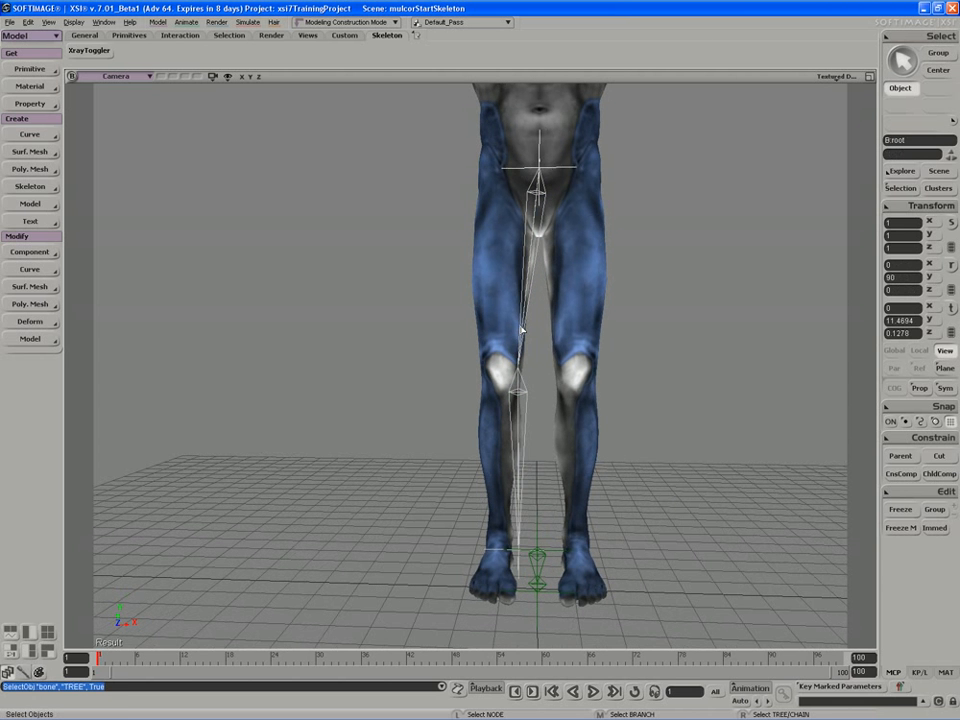
{"action": "key", "text": "Delete"}
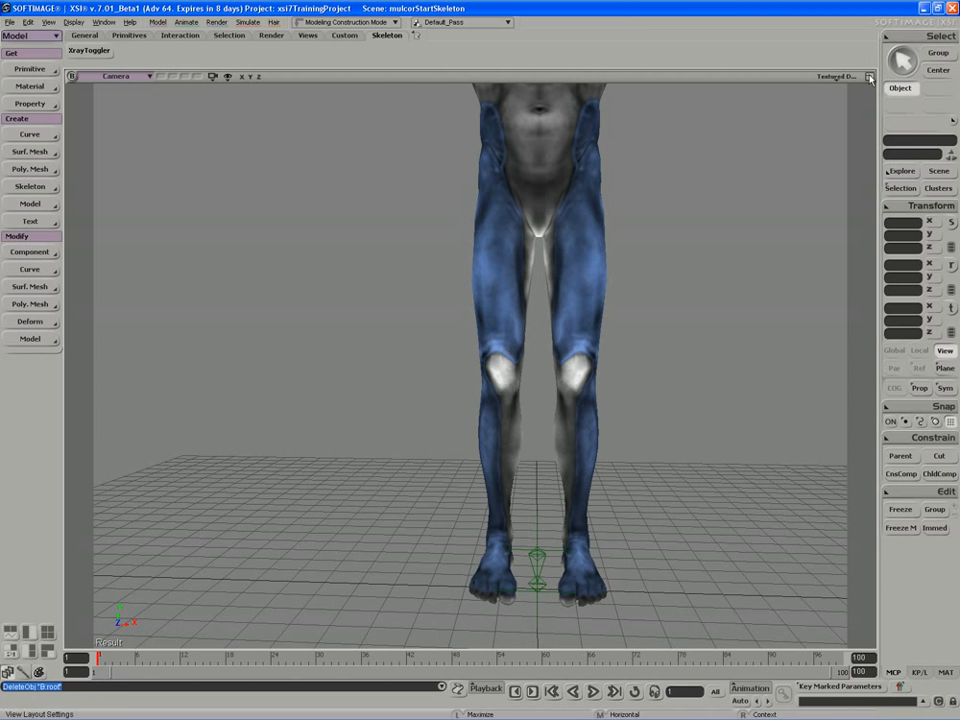
Step: Draw a new two-bone 2D chain in the Right view, from the hip through the knee to the ankle
{"action": "left_click", "coordinate": [870, 78]}
{"action": "left_click", "coordinate": [870, 371]}
{"action": "key", "text": "s"}
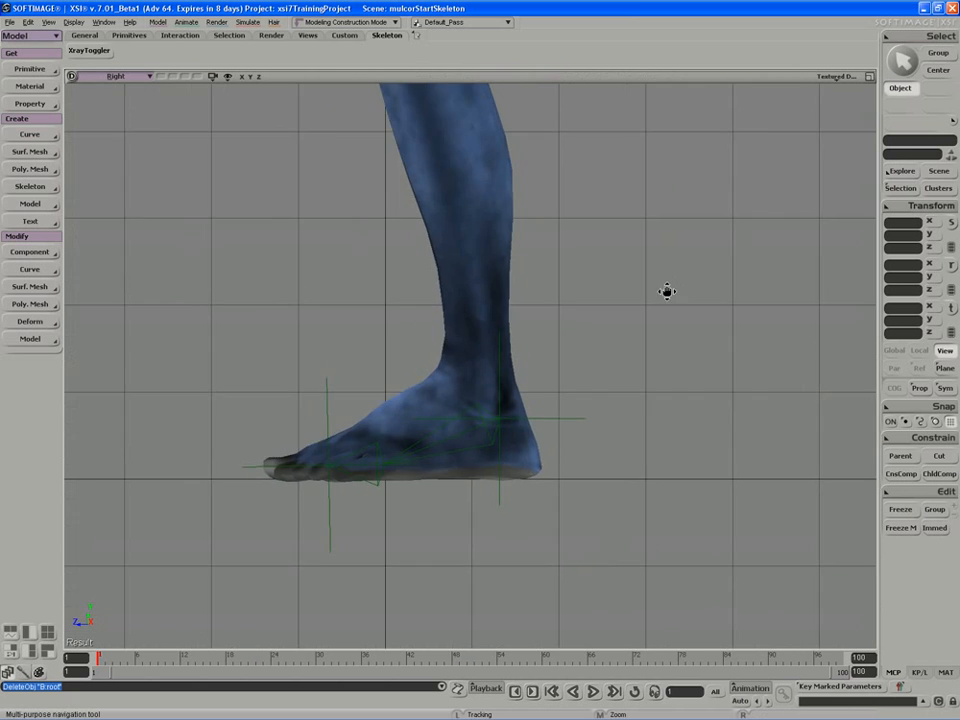
{"action": "middle_click_drag", "start_coordinate": [667, 291], "coordinate": [645, 287]}
{"action": "left_click_drag", "start_coordinate": [645, 287], "coordinate": [684, 486]}
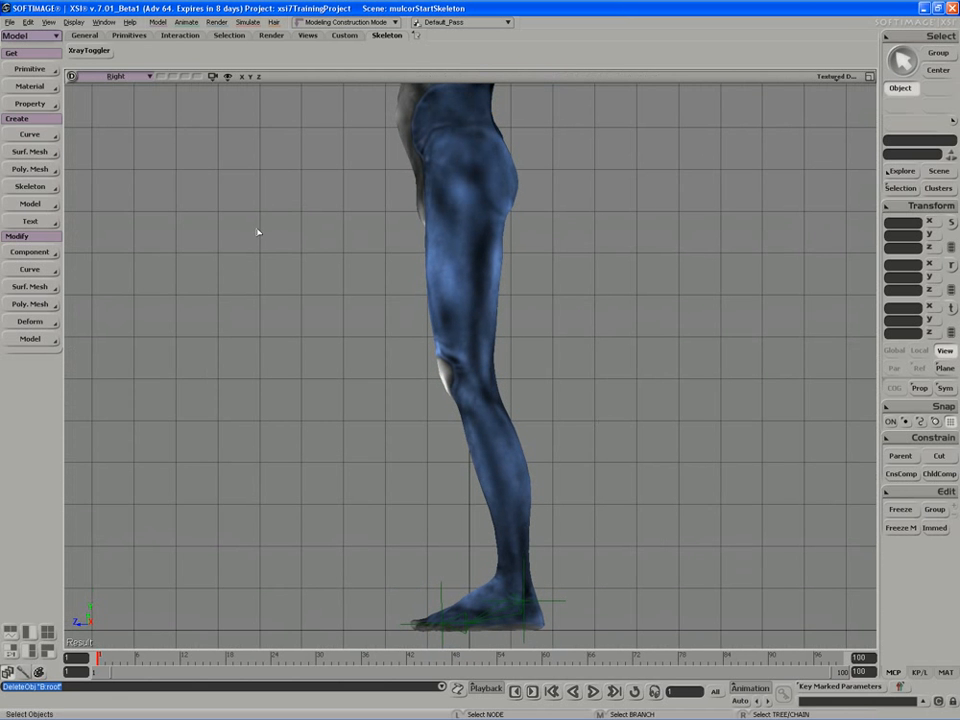
{"action": "left_click", "coordinate": [30, 186]}
{"action": "left_click", "coordinate": [80, 187]}
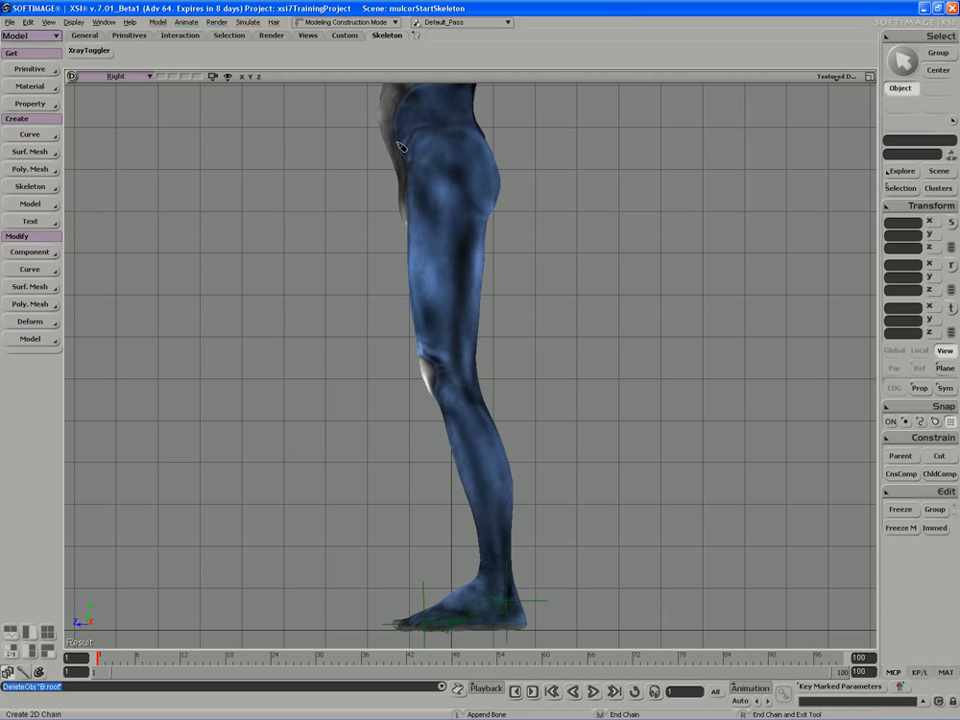
{"action": "left_click", "coordinate": [451, 144]}
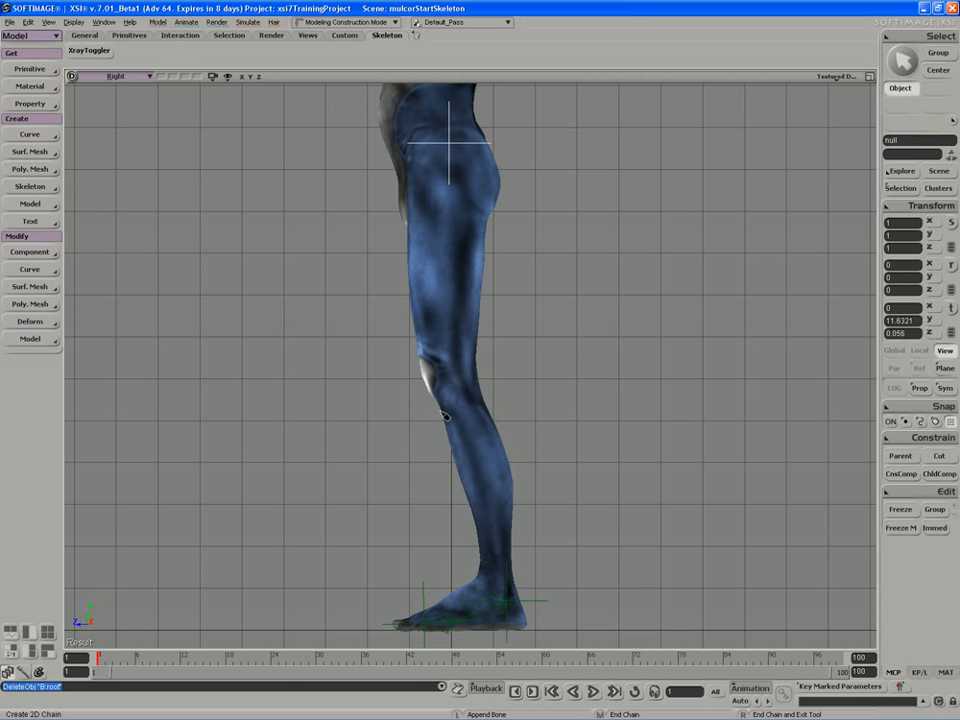
{"action": "left_click", "coordinate": [439, 374]}
{"action": "left_click", "coordinate": [441, 378]}
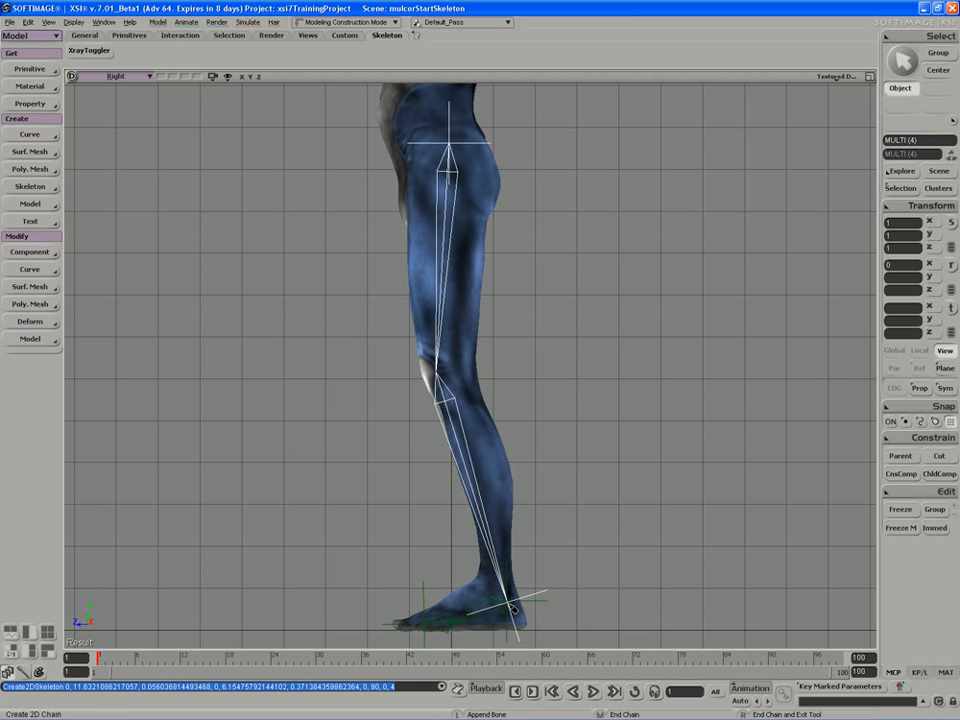
{"action": "right_click", "coordinate": [467, 568]}
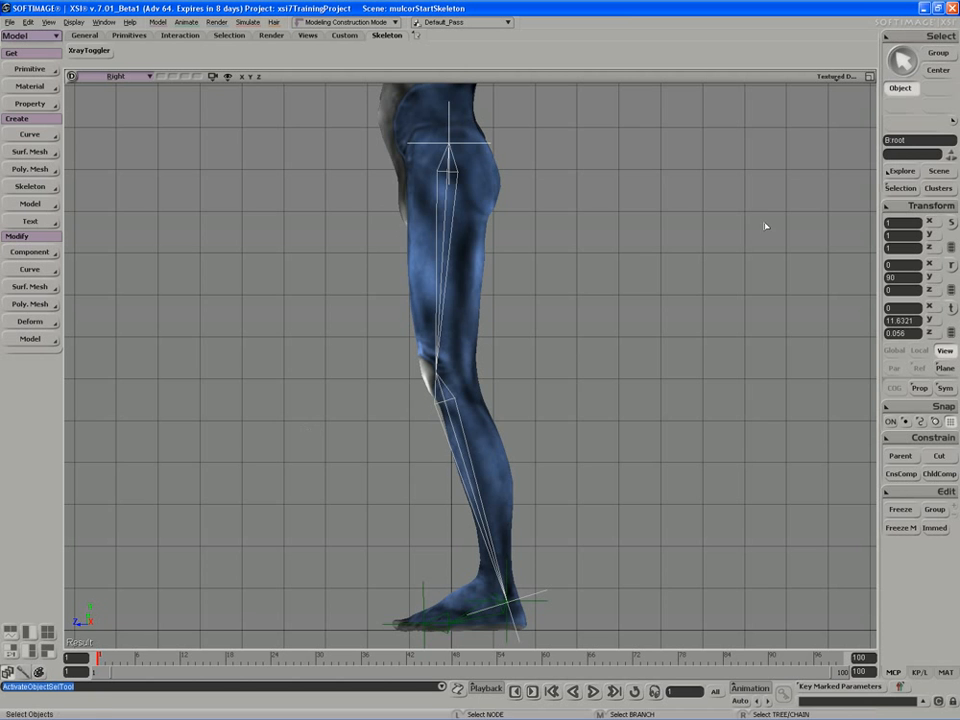
Step: Translate the new leg chain's root sideways in the Camera view to about X 0.97, into the character's left leg
{"action": "double_click", "coordinate": [868, 77]}
{"action": "key", "text": "s"}
{"action": "left_click_drag", "start_coordinate": [637, 216], "coordinate": [647, 238]}
{"action": "right_click_drag", "start_coordinate": [647, 238], "coordinate": [549, 234]}
{"action": "left_click", "coordinate": [540, 237]}
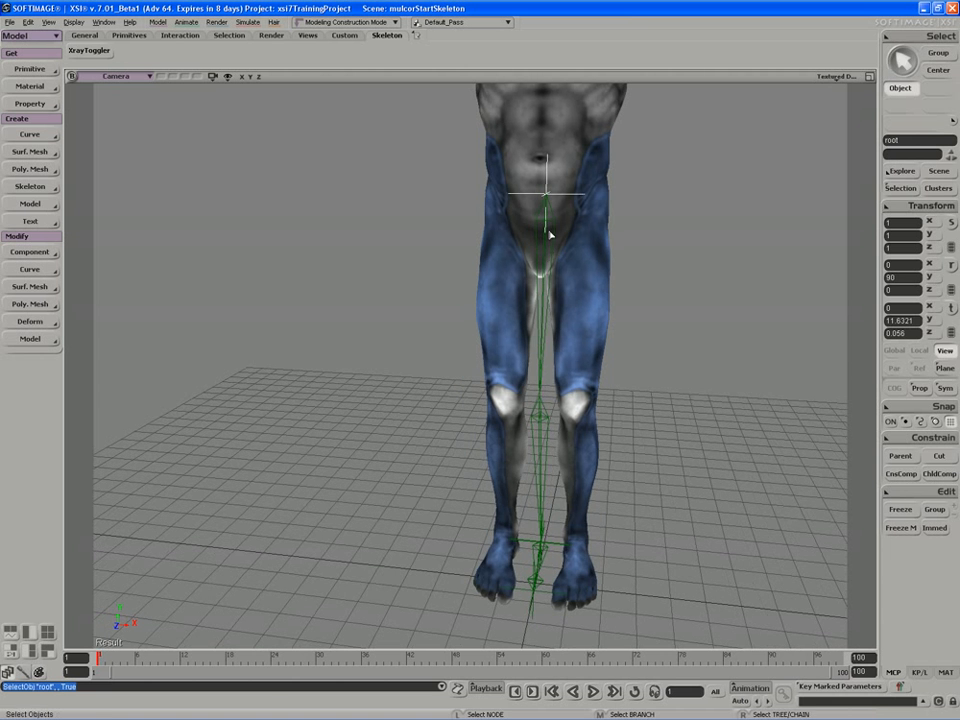
{"action": "key", "text": "v"}
{"action": "left_click_drag", "start_coordinate": [560, 197], "coordinate": [611, 199]}
Step: Refine the chain root's position at the hip to about X 1.08 and Y 11.14
{"action": "key", "text": "s"}
{"action": "scroll", "coordinate": [612, 194], "scroll_direction": "up", "scroll_amount": 5}
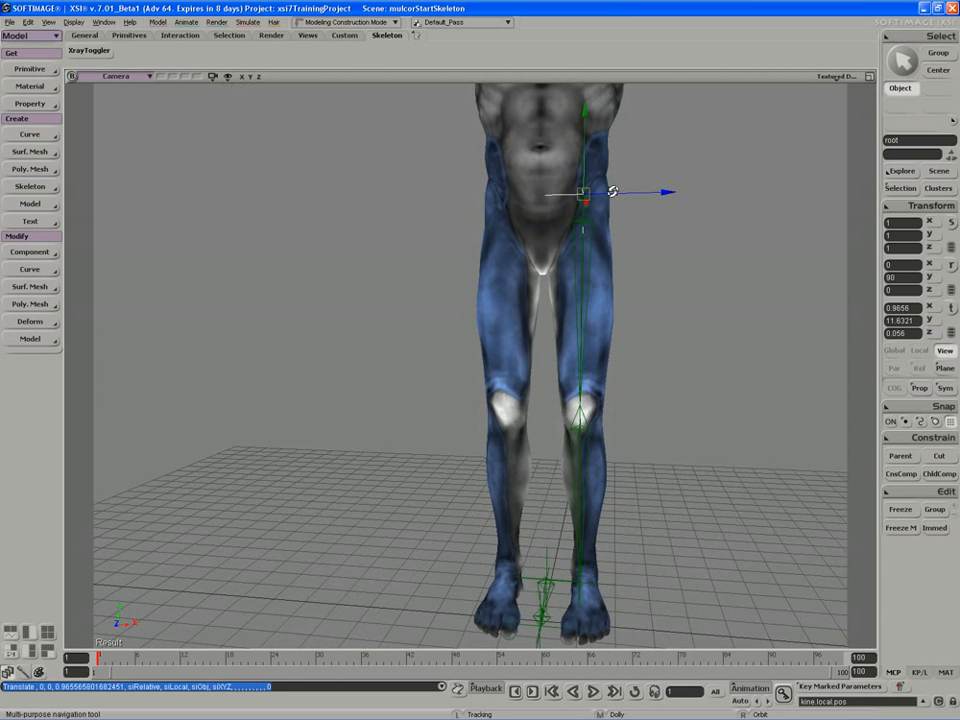
{"action": "key", "text": "v"}
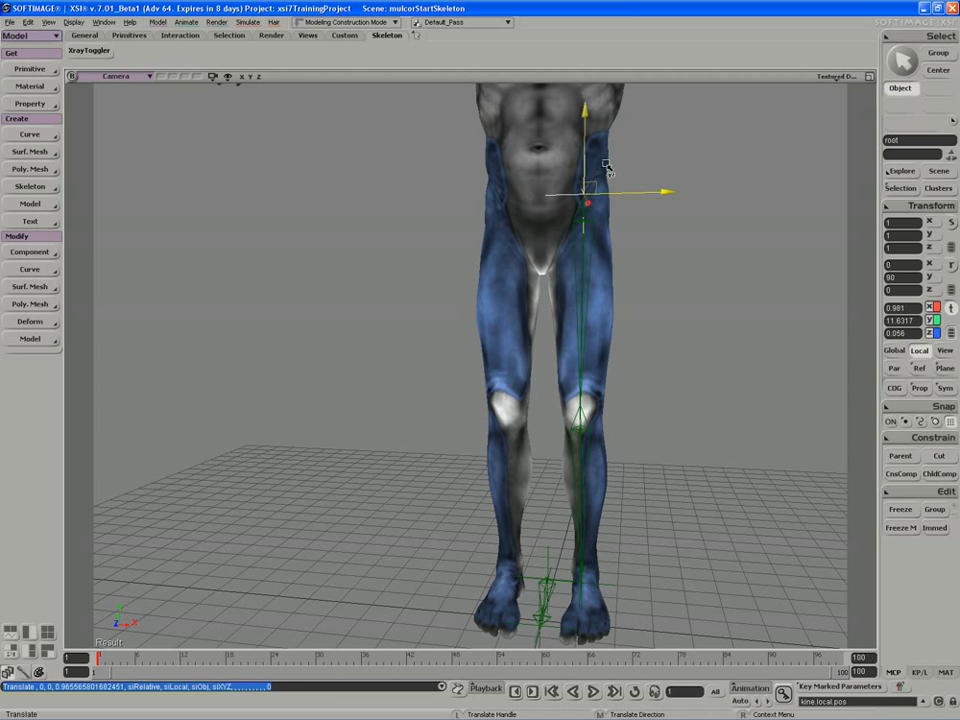
{"action": "left_click_drag", "start_coordinate": [606, 160], "coordinate": [592, 264]}
{"action": "key", "text": "s"}
{"action": "key", "text": "space"}
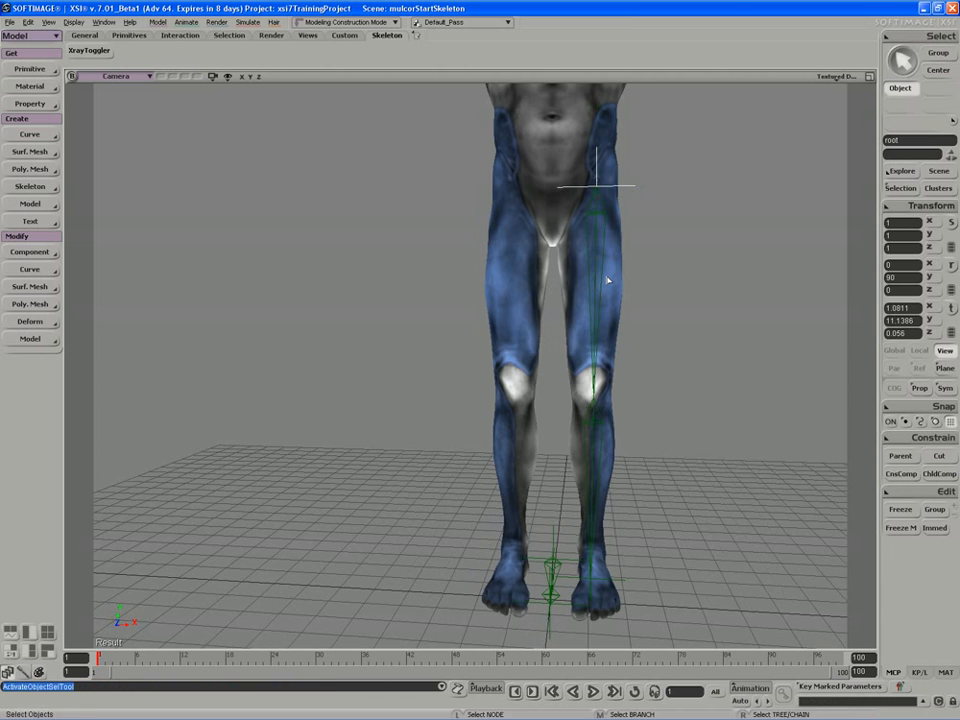
Step: Try scaling the thigh bone to about 0.89 along its local X axis, and undo it
{"action": "left_click", "coordinate": [604, 283]}
{"action": "key", "text": "s"}
{"action": "right_click_drag", "start_coordinate": [608, 294], "coordinate": [543, 311]}
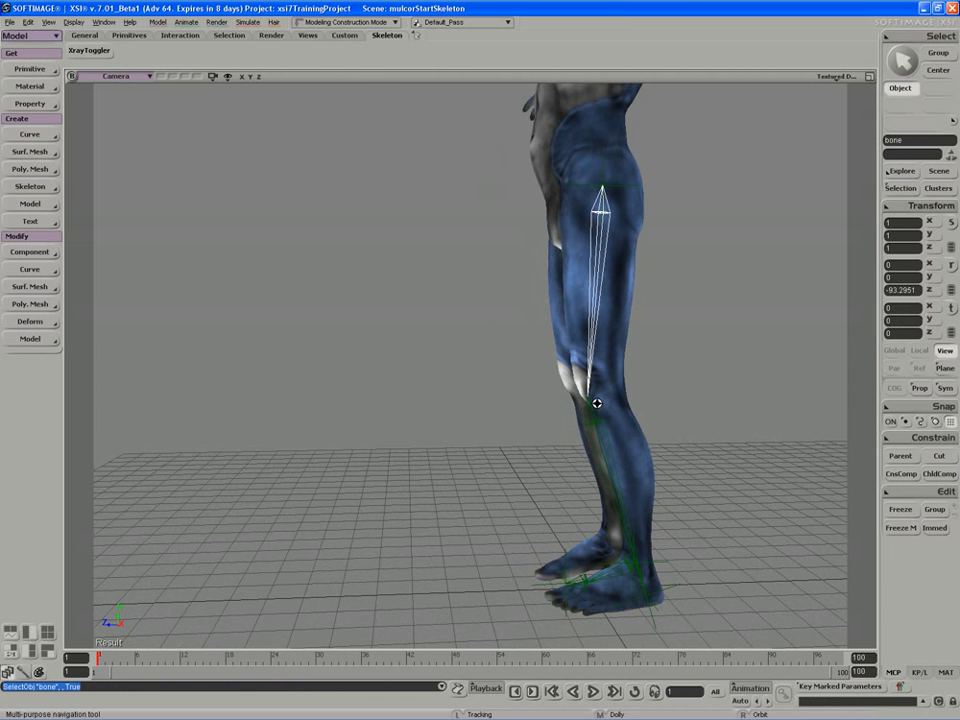
{"action": "key", "text": "f"}
{"action": "key", "text": "x"}
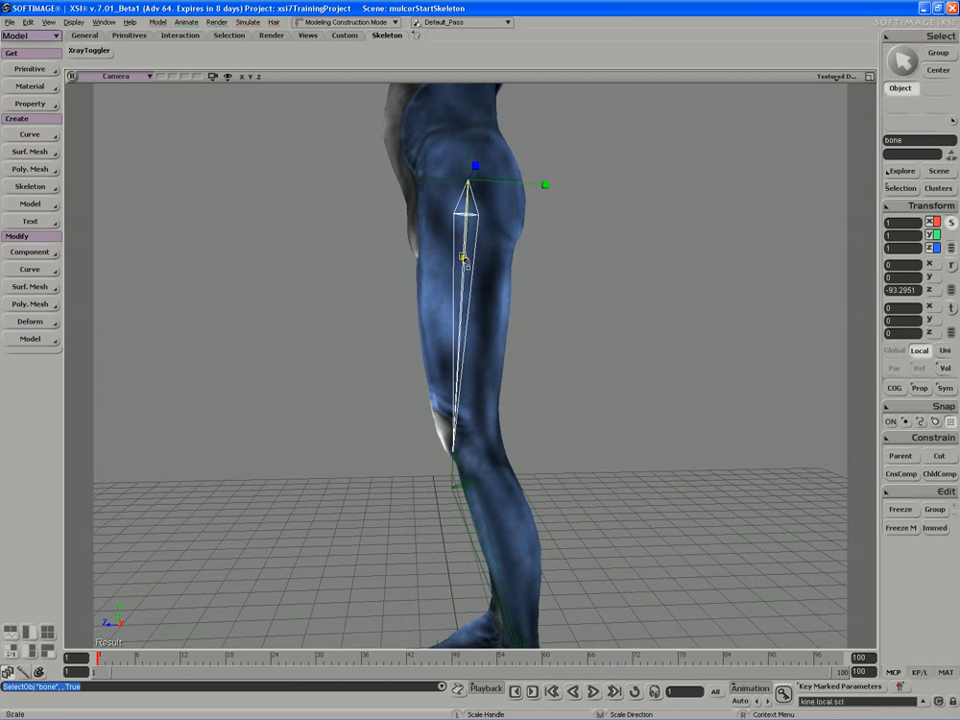
{"action": "left_click_drag", "start_coordinate": [462, 262], "coordinate": [439, 315]}
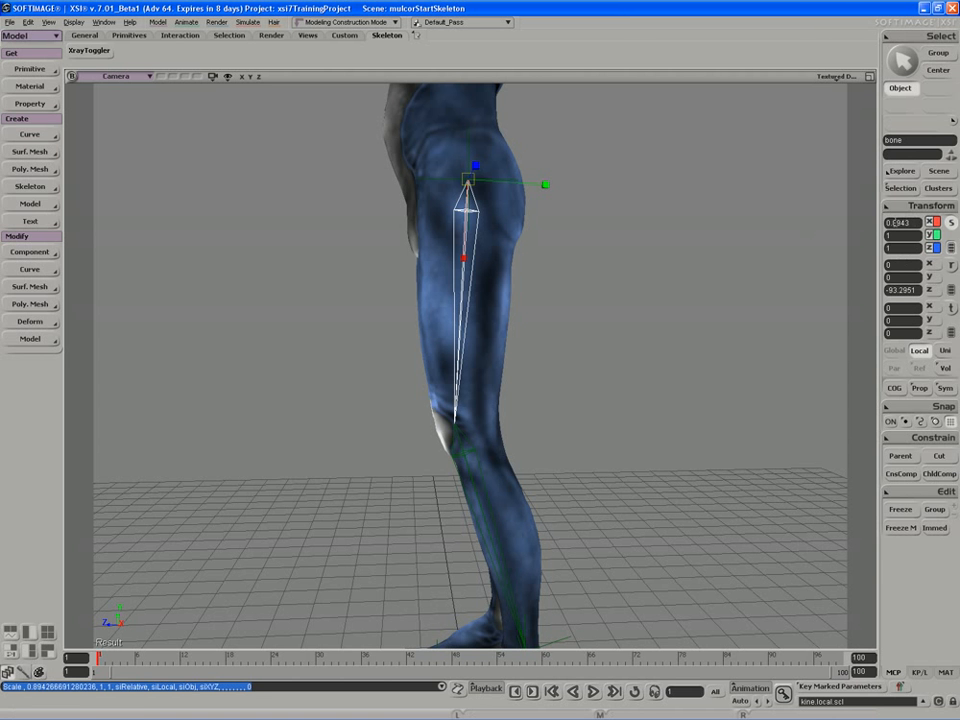
{"action": "key", "text": "ctrl+z"}
Step: Open the thigh bone's property page and place it clear of the leg
{"action": "key", "text": "s"}
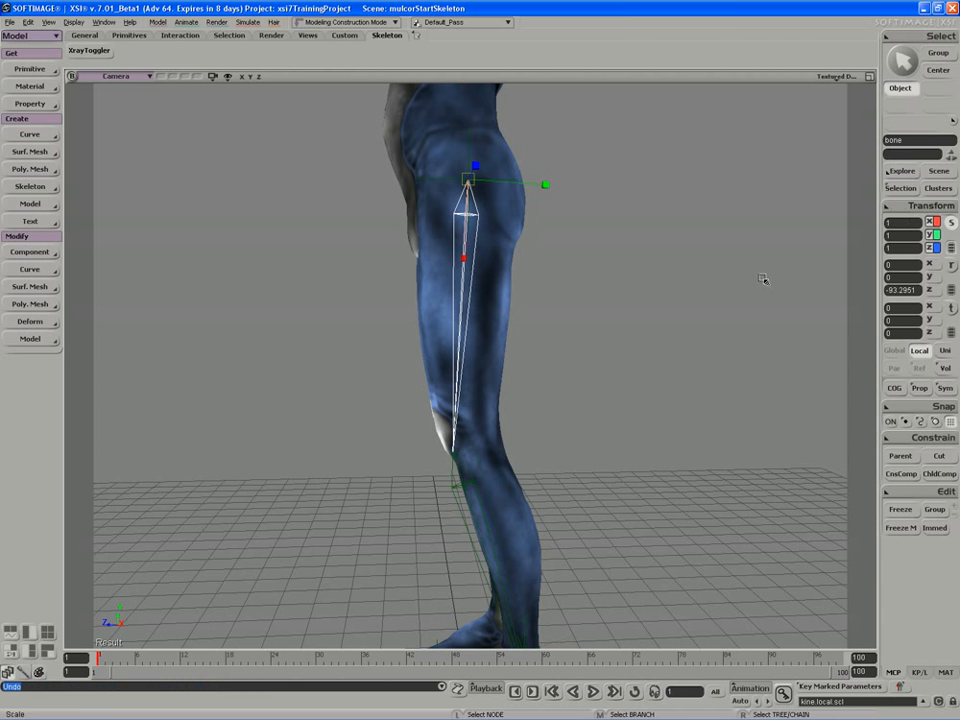
{"action": "mouse_move", "coordinate": [681, 287]}
{"action": "left_mouse_down"}
{"action": "mouse_move", "coordinate": [681, 268]}
{"action": "mouse_move", "coordinate": [694, 269]}
{"action": "left_mouse_up"}
{"action": "right_click_drag", "start_coordinate": [694, 269], "coordinate": [666, 268]}
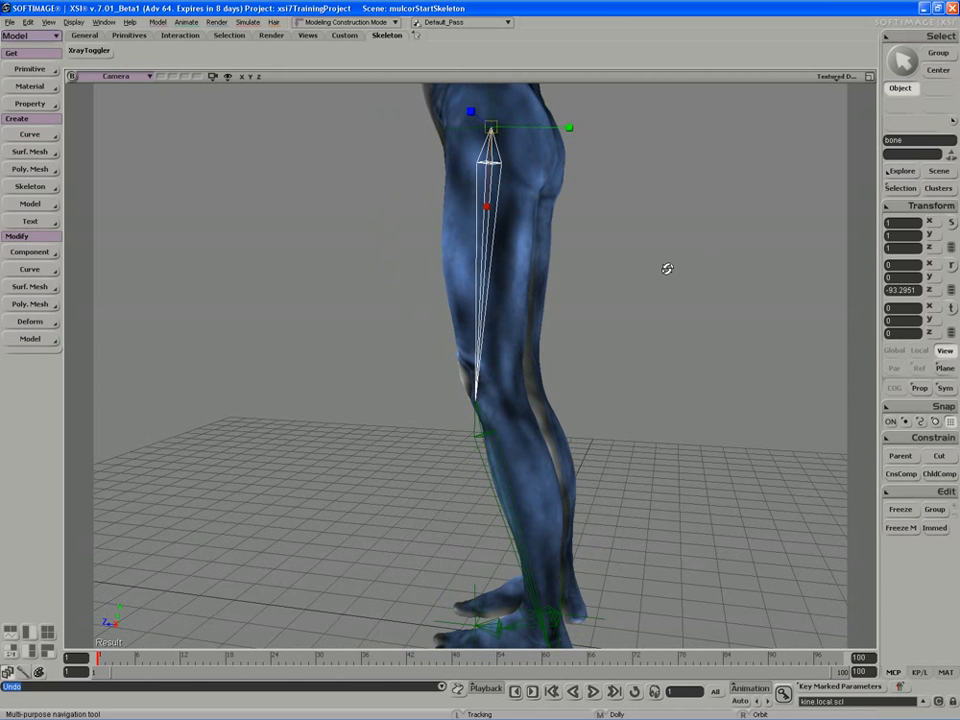
{"action": "mouse_move", "coordinate": [668, 268]}
{"action": "left_mouse_down"}
{"action": "mouse_move", "coordinate": [673, 262]}
{"action": "mouse_move", "coordinate": [664, 264]}
{"action": "mouse_move", "coordinate": [681, 276]}
{"action": "left_mouse_up"}
{"action": "key", "text": "space"}
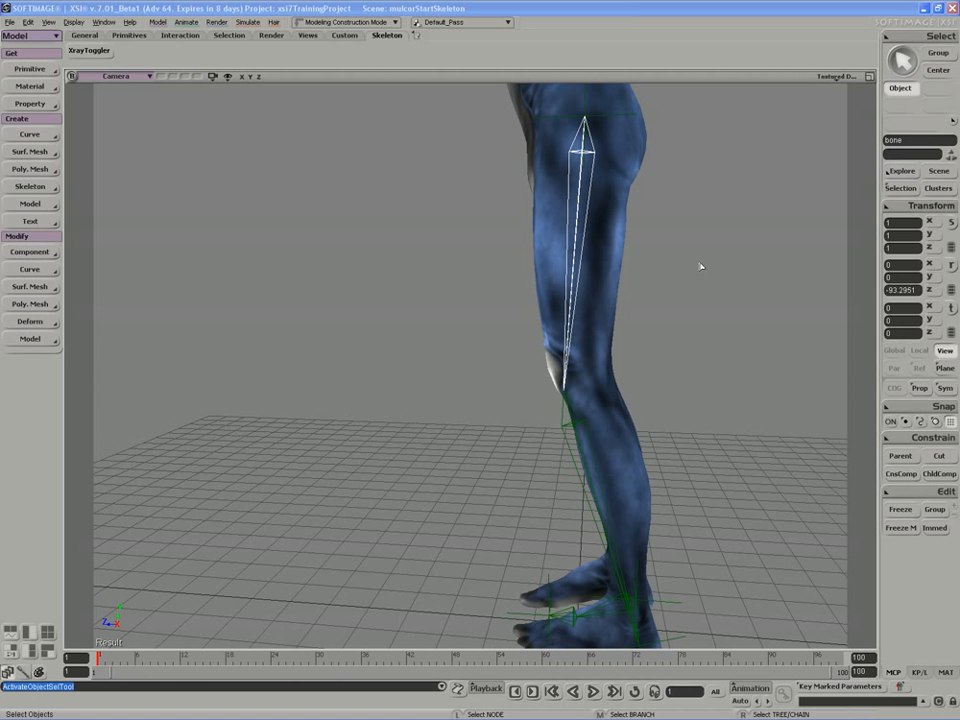
{"action": "key", "text": "Return"}
{"action": "left_click_drag", "start_coordinate": [493, 101], "coordinate": [231, 75]}
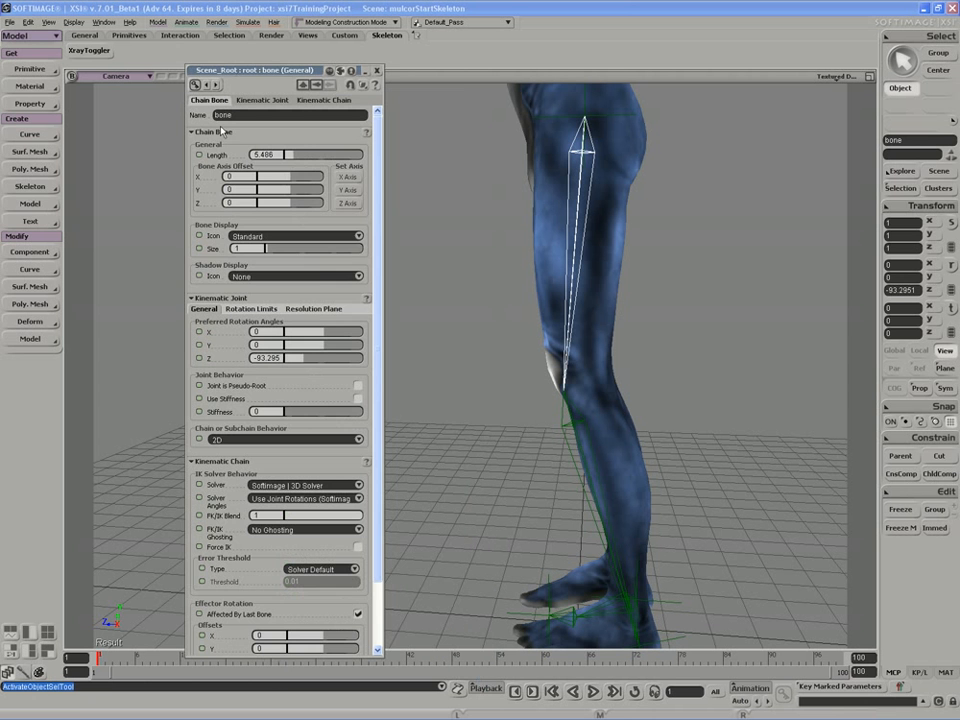
Step: Try a length of 3.891 and a display size of 1.031 on the thigh bone, and undo the size change
{"action": "left_click", "coordinate": [290, 158]}
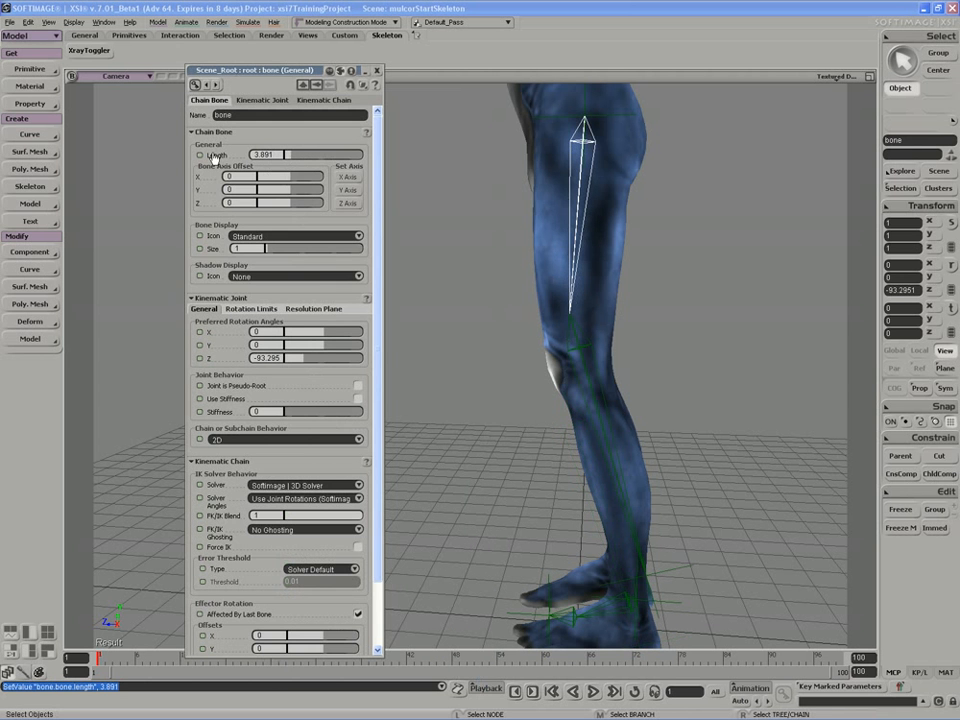
{"action": "left_click_drag", "start_coordinate": [265, 248], "coordinate": [279, 252]}
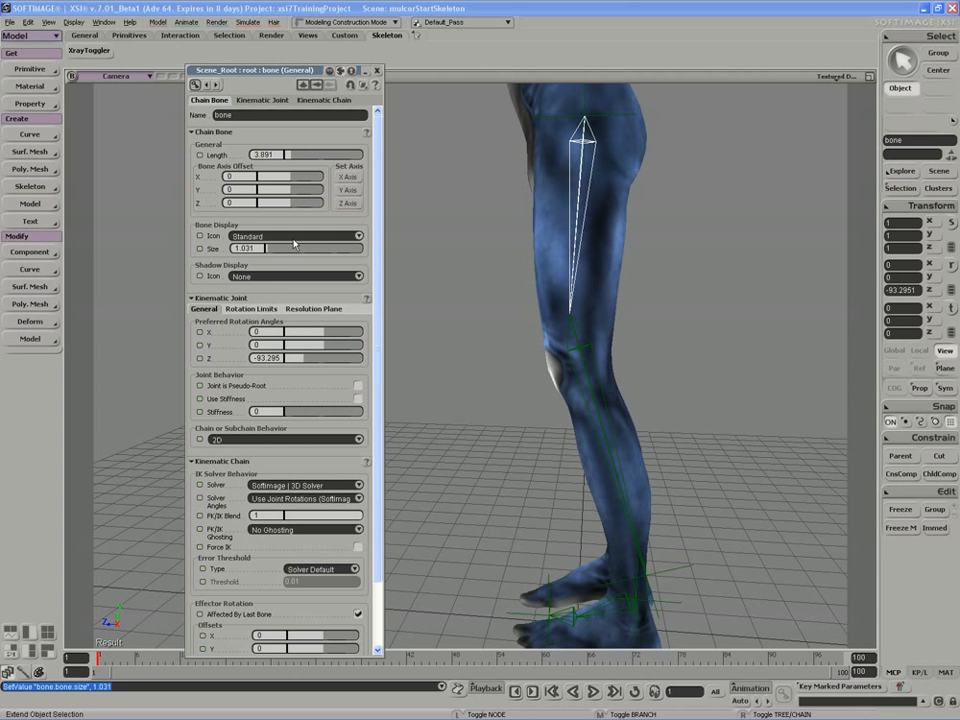
{"action": "key", "text": "ctrl+z"}
Step: Set the thigh bone's length to 5.025 so that it ends at the knee
{"action": "left_click_drag", "start_coordinate": [289, 156], "coordinate": [328, 156]}
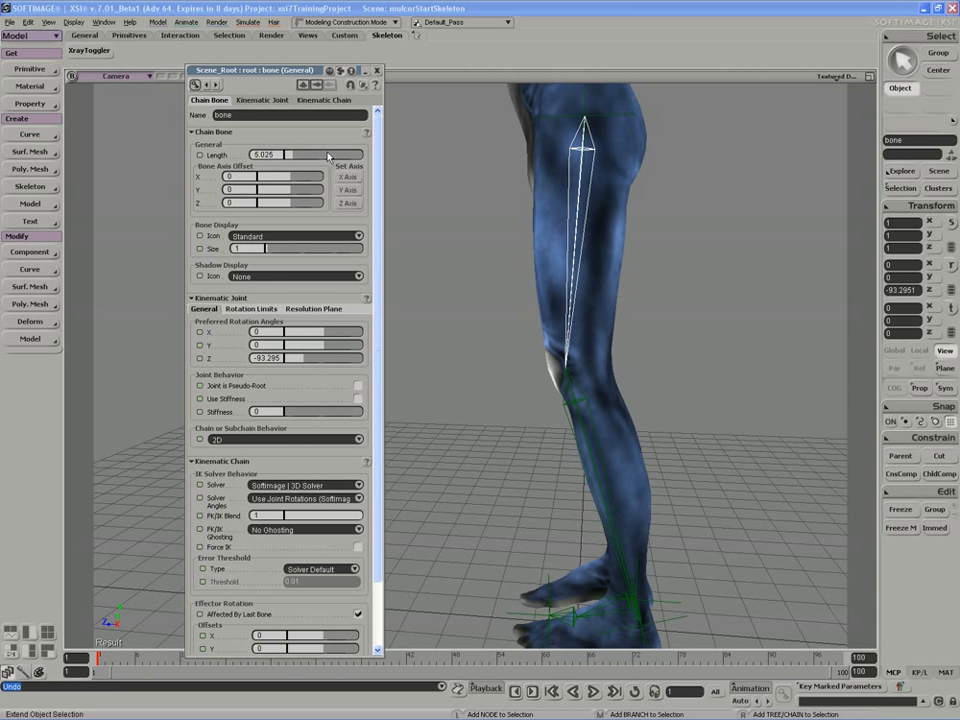
{"action": "key", "text": "s"}
{"action": "right_click_drag", "start_coordinate": [454, 377], "coordinate": [456, 309]}
Step: Select the shin bone and set its length to 5.631 to fit the ankle
{"action": "key", "text": "space"}
{"action": "left_click", "coordinate": [579, 396]}
{"action": "key", "text": "s"}
{"action": "left_click_drag", "start_coordinate": [552, 460], "coordinate": [525, 401]}
{"action": "right_click_drag", "start_coordinate": [525, 401], "coordinate": [516, 407]}
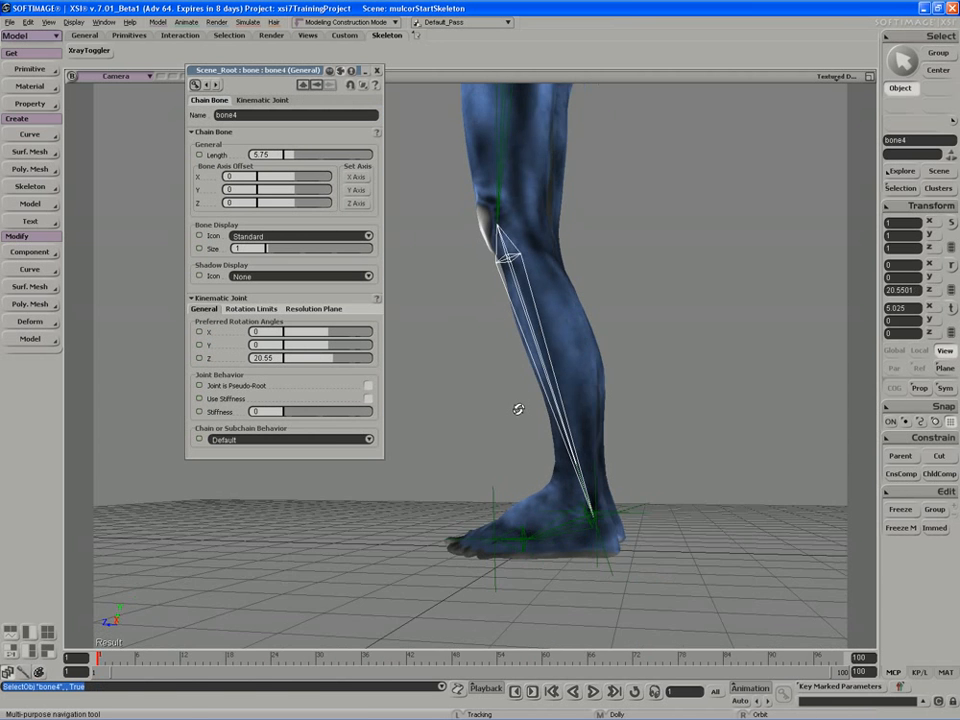
{"action": "middle_click_drag", "start_coordinate": [516, 407], "coordinate": [476, 413]}
{"action": "key", "text": "space"}
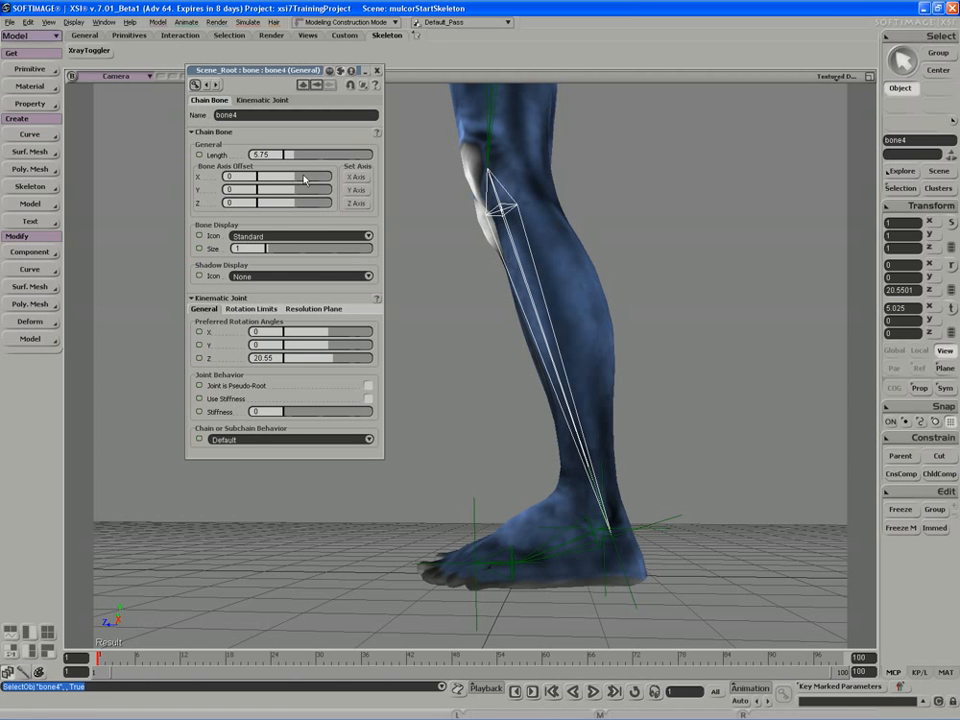
{"action": "left_click_drag", "start_coordinate": [271, 72], "coordinate": [270, 100]}
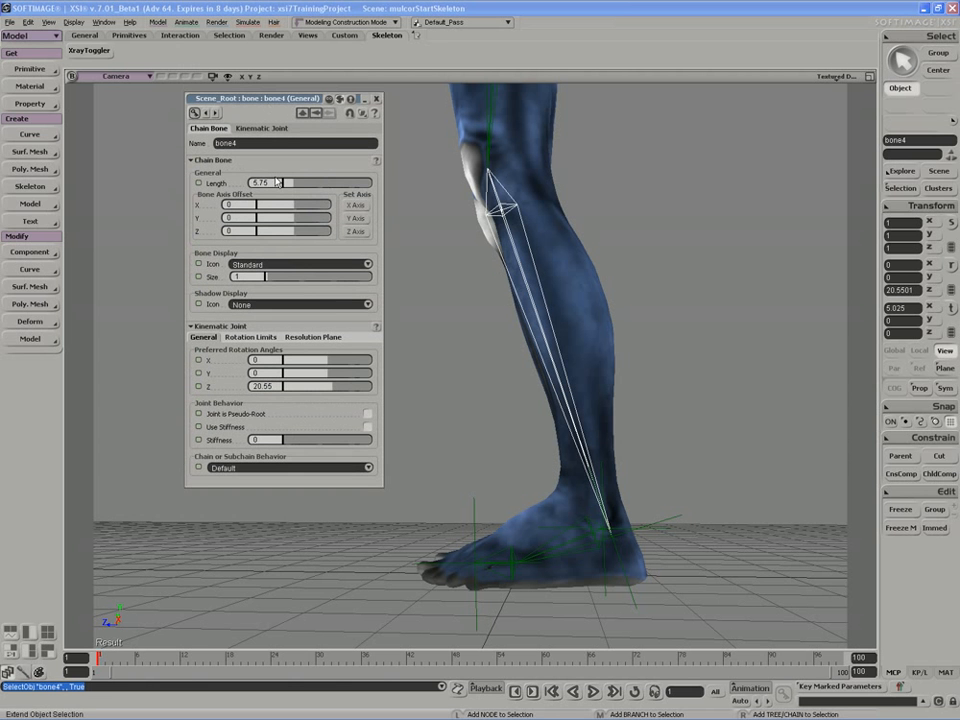
{"action": "left_click_drag", "start_coordinate": [296, 185], "coordinate": [292, 185]}
Step: Rotate the shin bone about its local Z axis to about 19.46 degrees
{"action": "key", "text": "s"}
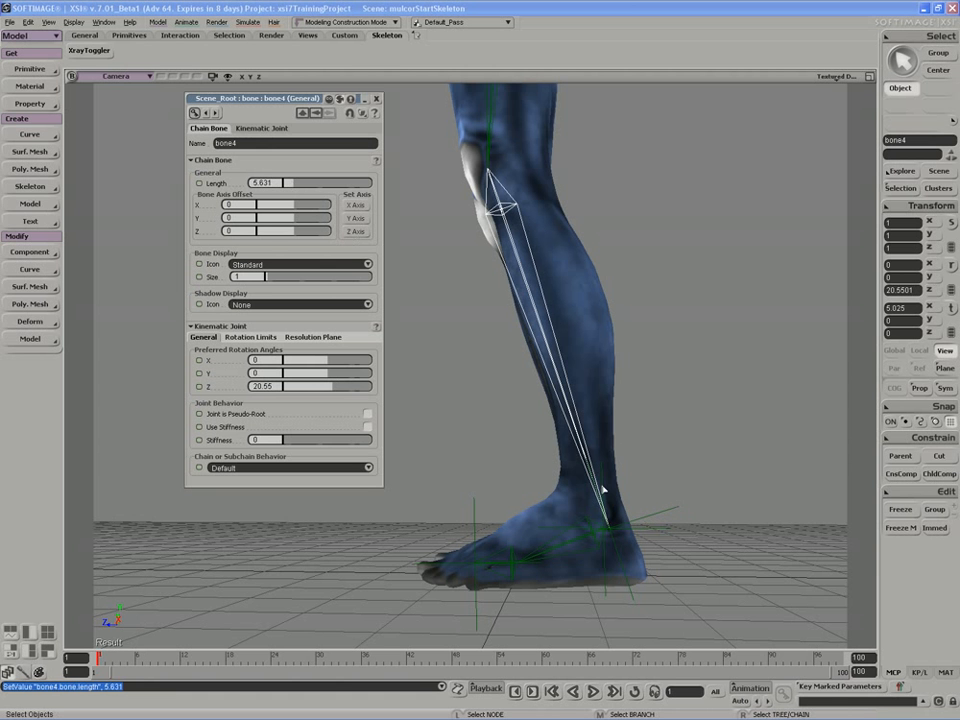
{"action": "left_click_drag", "start_coordinate": [599, 497], "coordinate": [591, 482]}
{"action": "middle_click_drag", "start_coordinate": [591, 482], "coordinate": [538, 482]}
{"action": "left_click_drag", "start_coordinate": [538, 482], "coordinate": [552, 472]}
{"action": "key", "text": "c"}
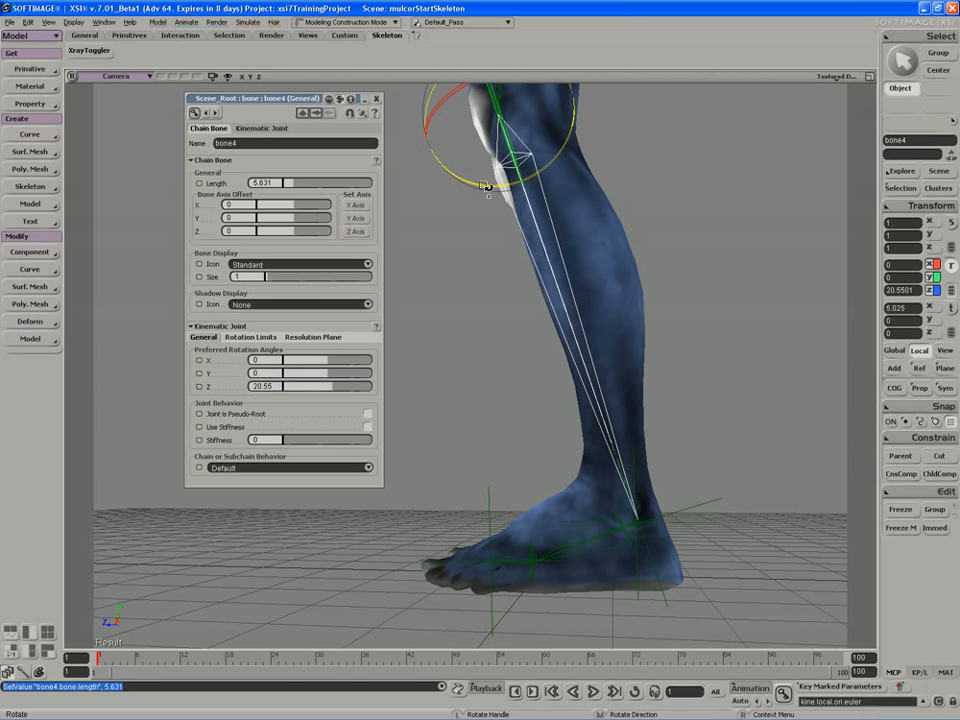
{"action": "left_click_drag", "start_coordinate": [483, 186], "coordinate": [483, 185]}
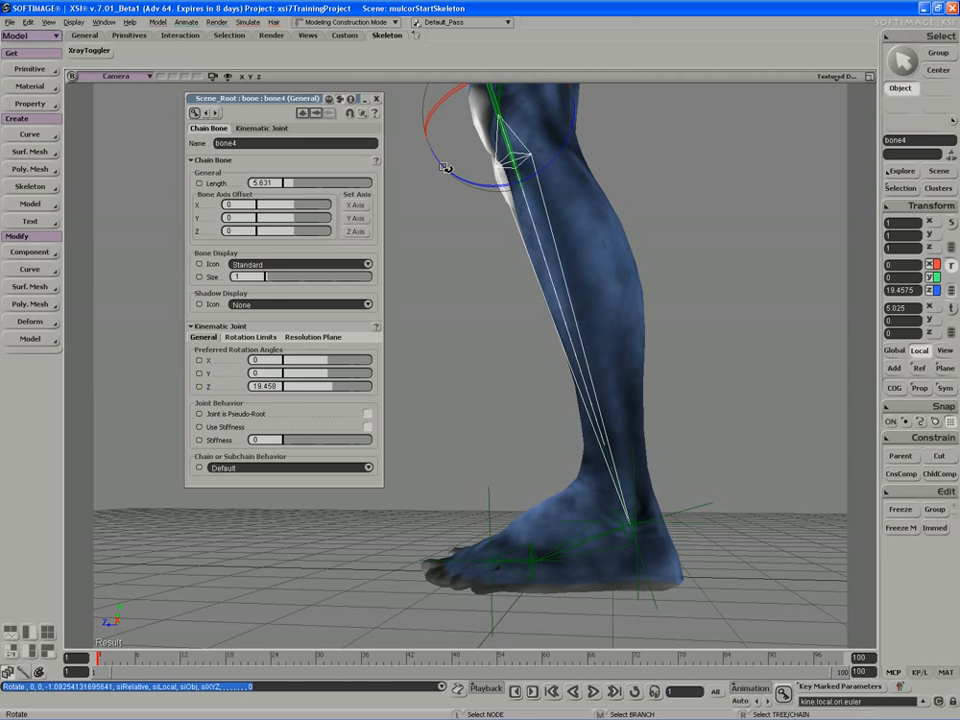
Step: Set the shin bone's local Z rotation to 20.192 in its Local Transform properties, and close the property page
{"action": "left_click", "coordinate": [376, 99]}
{"action": "key", "text": "ctrl"}
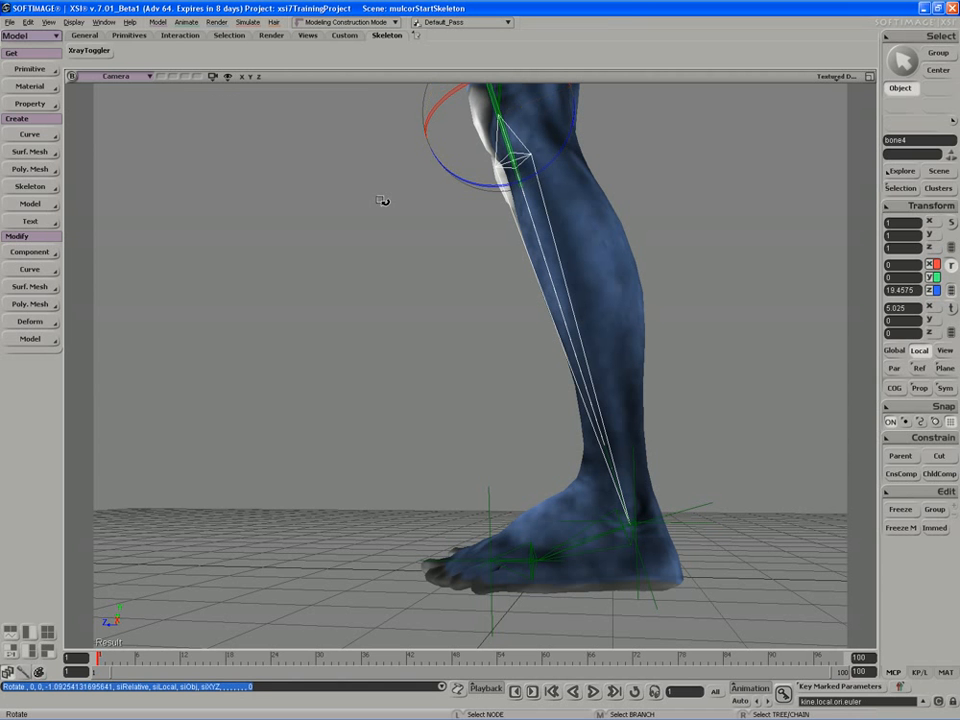
{"action": "key", "text": "ctrl+k"}
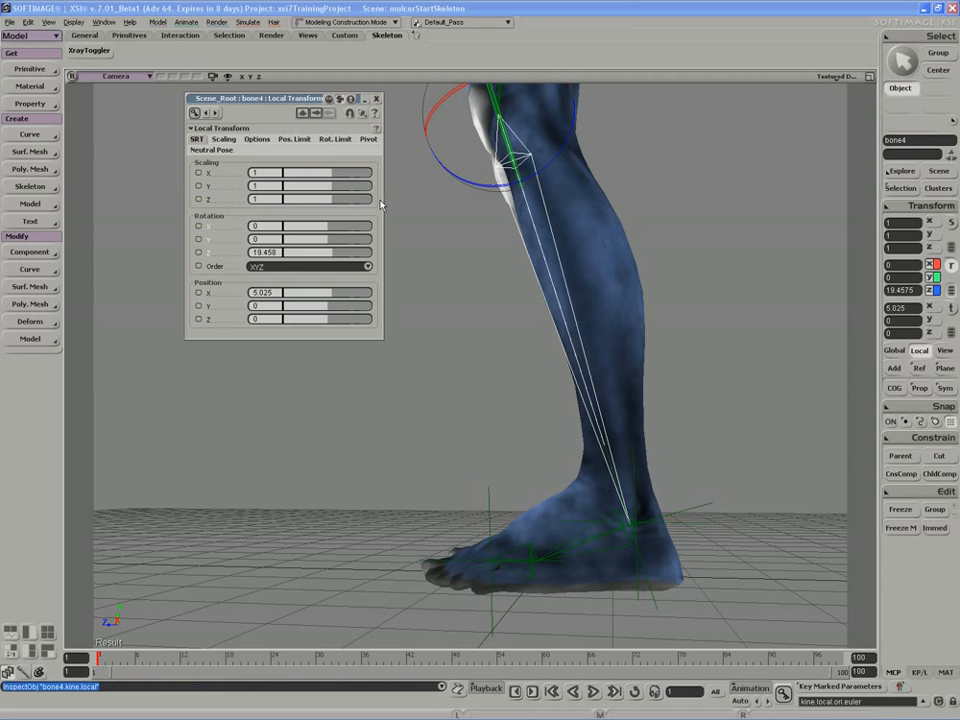
{"action": "left_click_drag", "start_coordinate": [250, 98], "coordinate": [229, 167]}
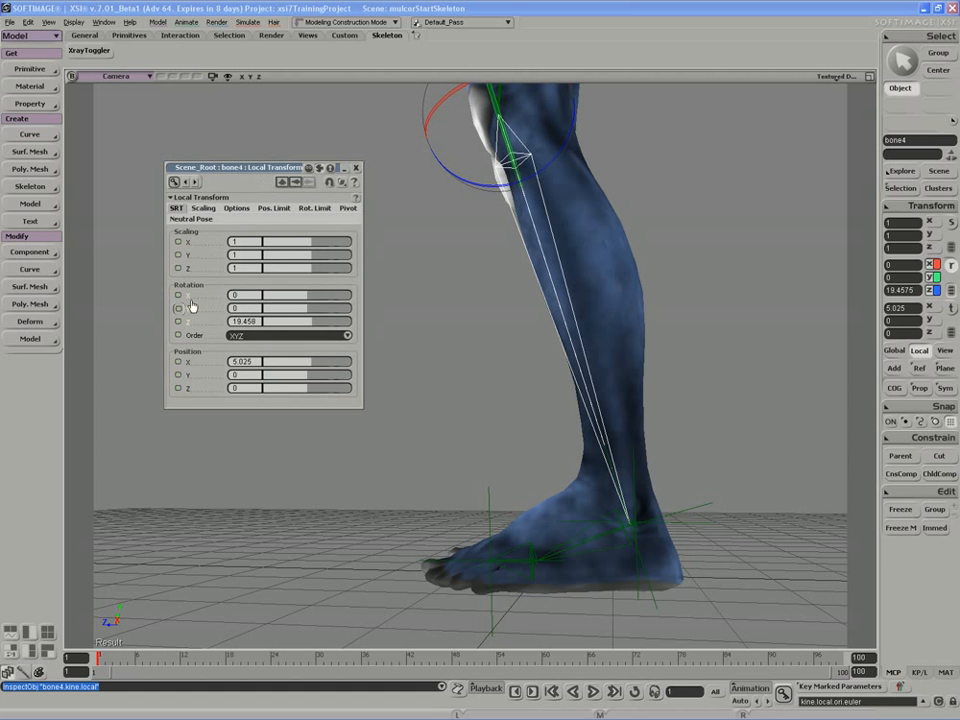
{"action": "left_click_drag", "start_coordinate": [316, 323], "coordinate": [320, 327]}
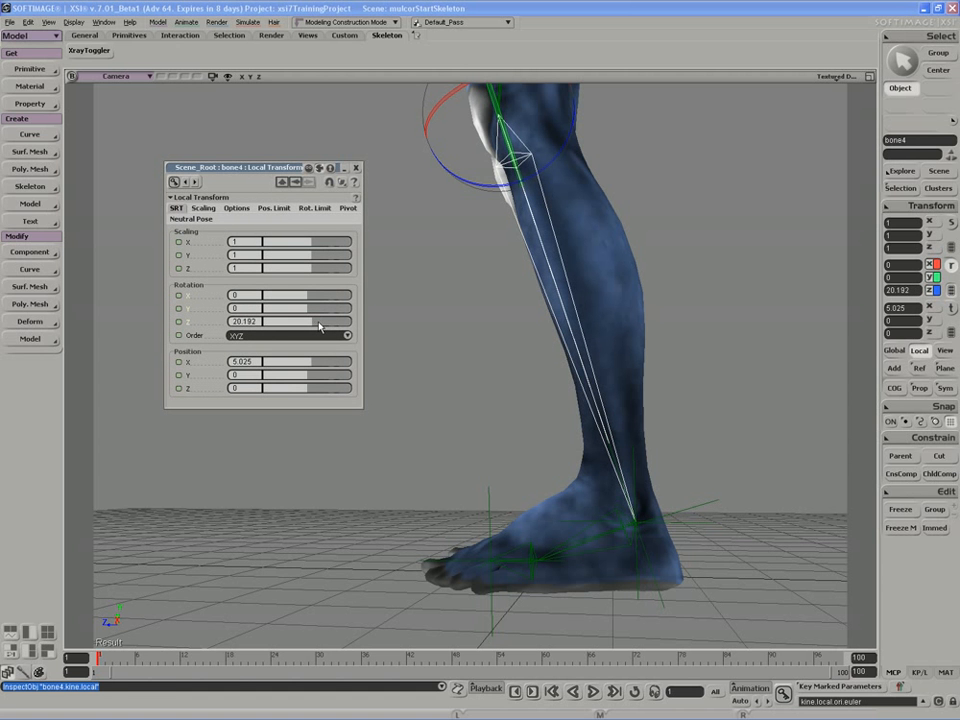
{"action": "left_click", "coordinate": [357, 167]}
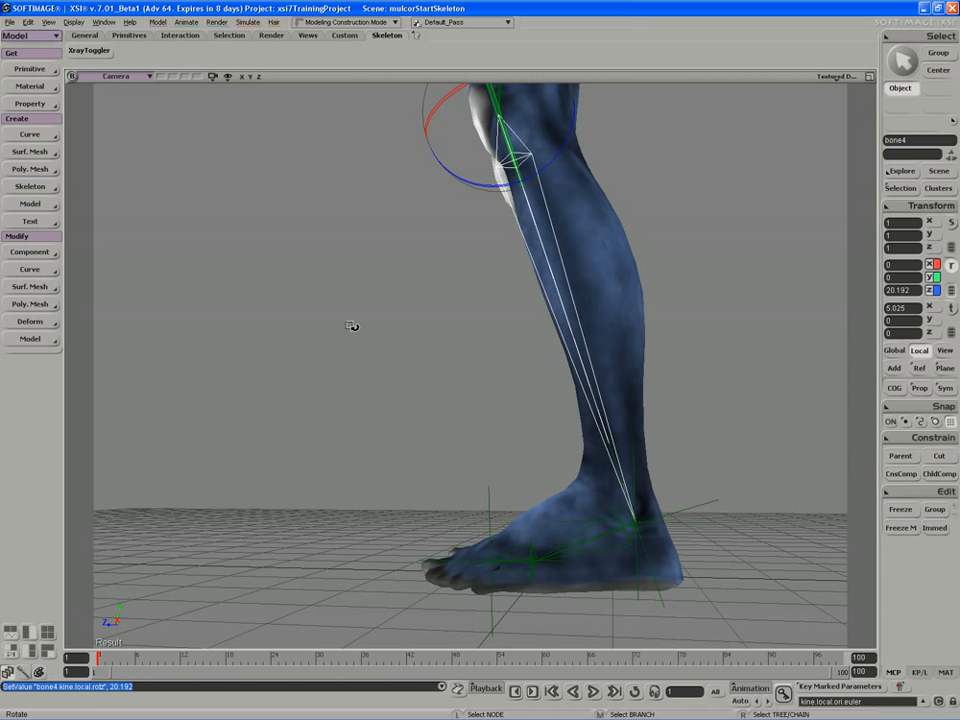
Step: Inspect the leg chain from behind the character and clear the bone selection
{"action": "key", "text": "s"}
{"action": "left_click_drag", "start_coordinate": [339, 315], "coordinate": [329, 311]}
{"action": "right_click_drag", "start_coordinate": [409, 308], "coordinate": [354, 362]}
{"action": "right_click_drag", "start_coordinate": [372, 343], "coordinate": [435, 313]}
{"action": "key", "text": "space"}
{"action": "left_click", "coordinate": [503, 257]}
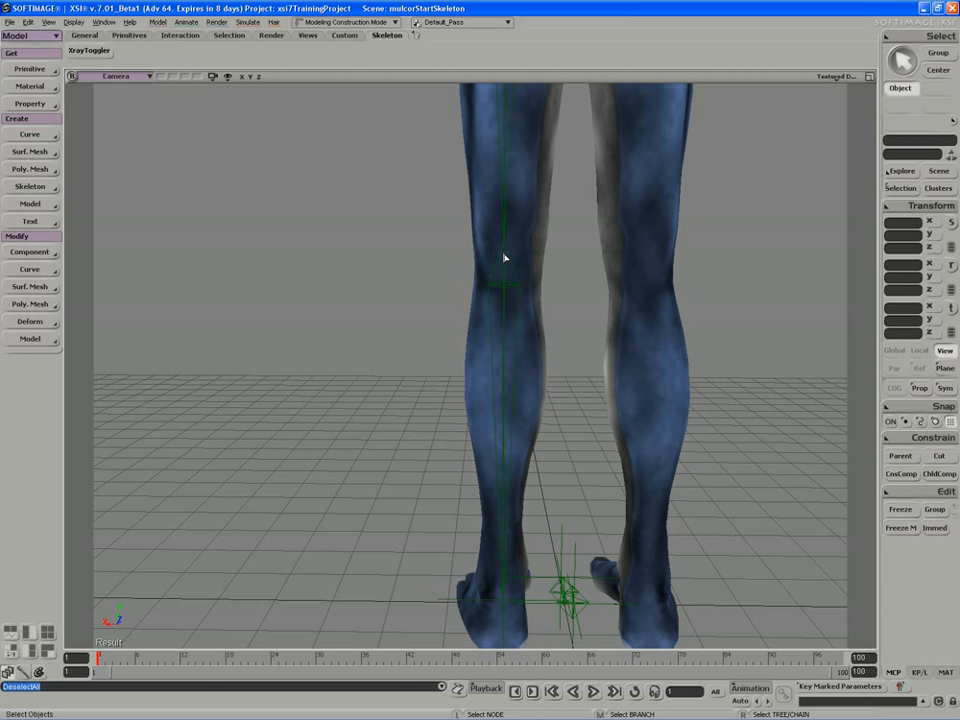
Step: Select the leg chain's root and rotate it about its local Y axis to about 92.43 degrees
{"action": "right_click", "coordinate": [505, 250]}
{"action": "key", "text": "s"}
{"action": "left_click_drag", "start_coordinate": [467, 236], "coordinate": [446, 366]}
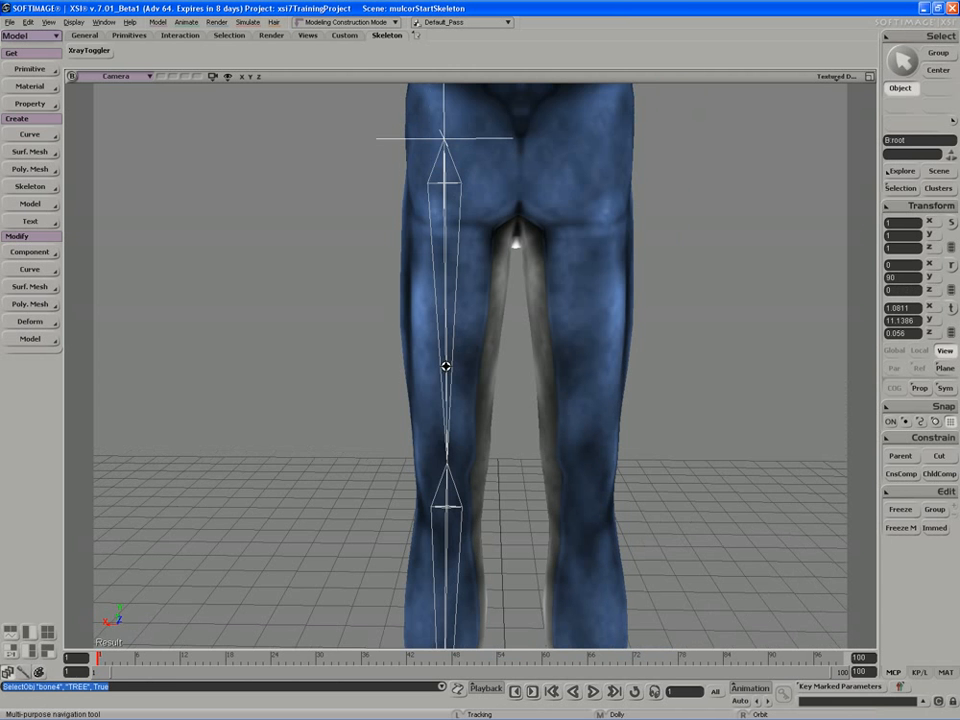
{"action": "left_click", "coordinate": [397, 143]}
{"action": "key", "text": "s"}
{"action": "left_click_drag", "start_coordinate": [385, 236], "coordinate": [381, 208]}
{"action": "middle_click_drag", "start_coordinate": [381, 208], "coordinate": [388, 210]}
{"action": "right_click_drag", "start_coordinate": [388, 210], "coordinate": [461, 236]}
{"action": "key", "text": "c"}
{"action": "left_click_drag", "start_coordinate": [457, 155], "coordinate": [461, 155]}
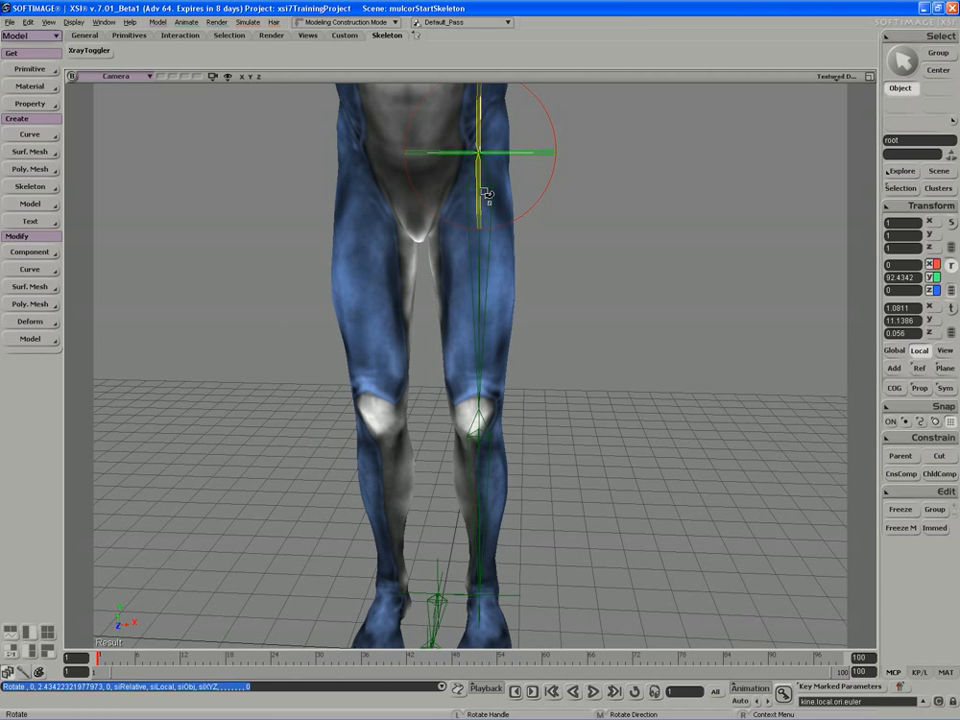
Step: Try further rotations of the leg root in its Local Transform properties and with the Rotate tool, undoing the trial changes
{"action": "key", "text": "ctrl+k"}
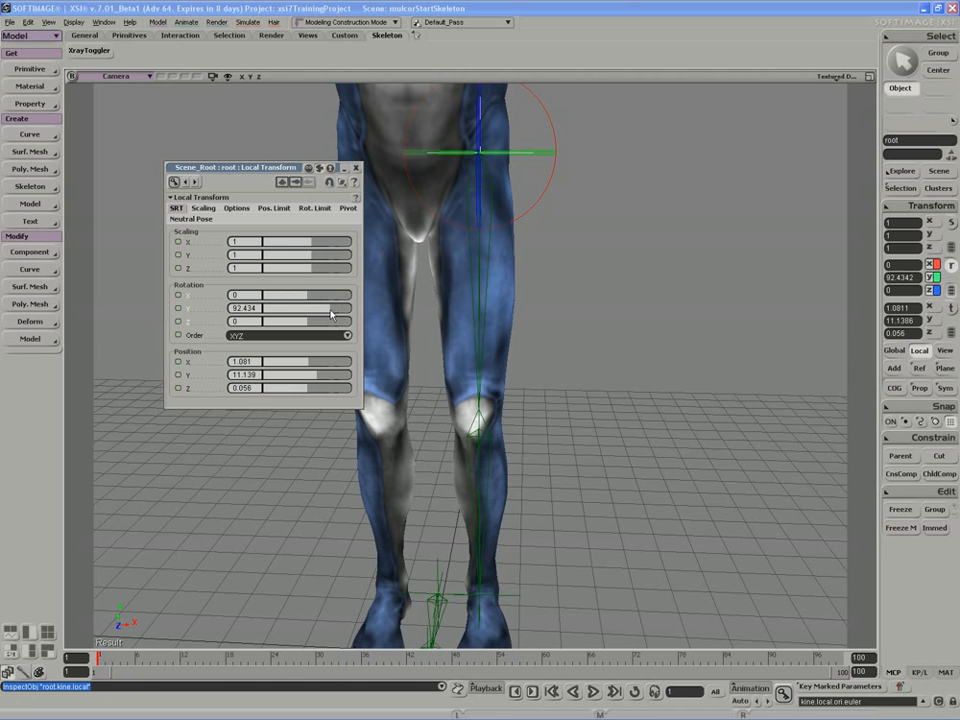
{"action": "left_click_drag", "start_coordinate": [346, 314], "coordinate": [336, 314]}
{"action": "key", "text": "ctrl+z"}
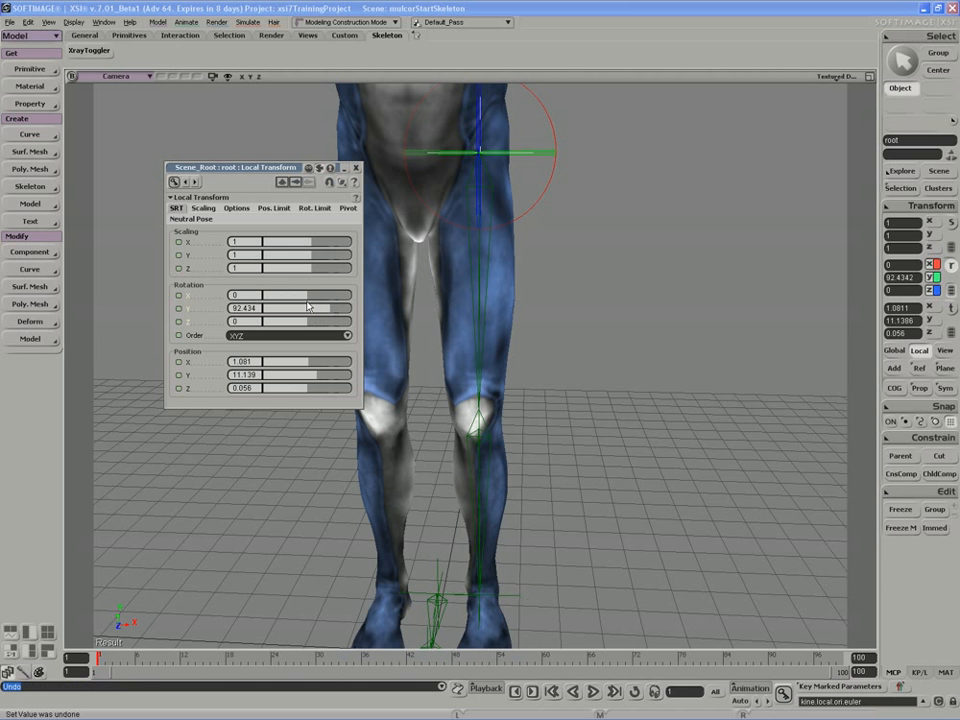
{"action": "key", "text": "space"}
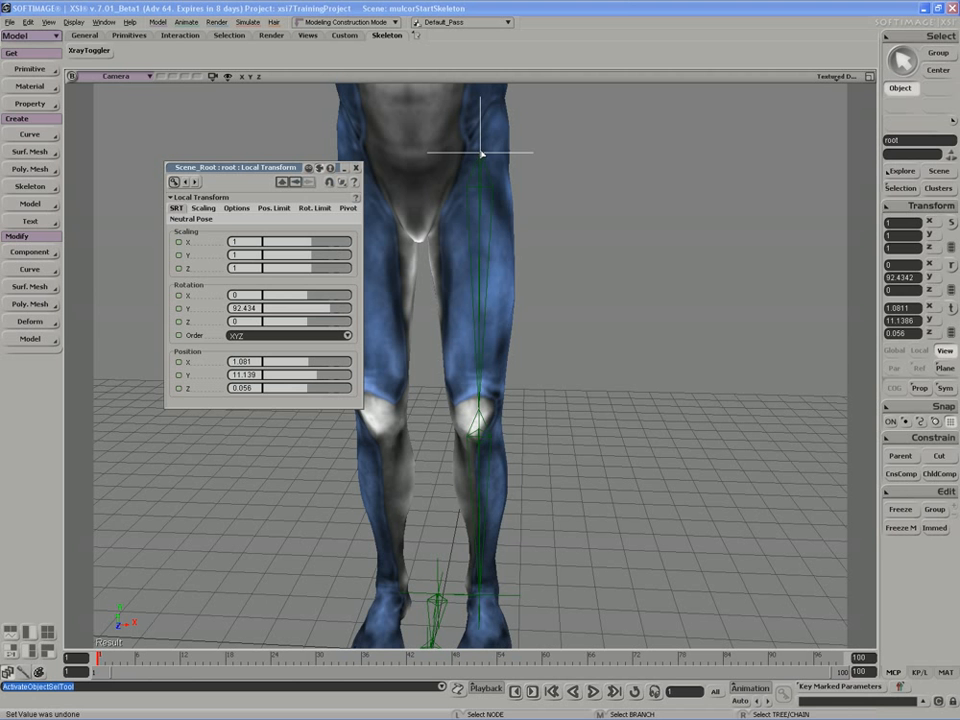
{"action": "key", "text": "c"}
{"action": "mouse_move", "coordinate": [458, 154]}
{"action": "left_mouse_down"}
{"action": "mouse_move", "coordinate": [489, 153]}
{"action": "mouse_move", "coordinate": [407, 156]}
{"action": "mouse_move", "coordinate": [489, 154]}
{"action": "mouse_move", "coordinate": [420, 152]}
{"action": "mouse_move", "coordinate": [489, 152]}
{"action": "mouse_move", "coordinate": [420, 152]}
{"action": "mouse_move", "coordinate": [471, 150]}
{"action": "mouse_move", "coordinate": [456, 152]}
{"action": "left_mouse_up"}
{"action": "key", "text": "ctrl+z"}
{"action": "key", "text": "space"}
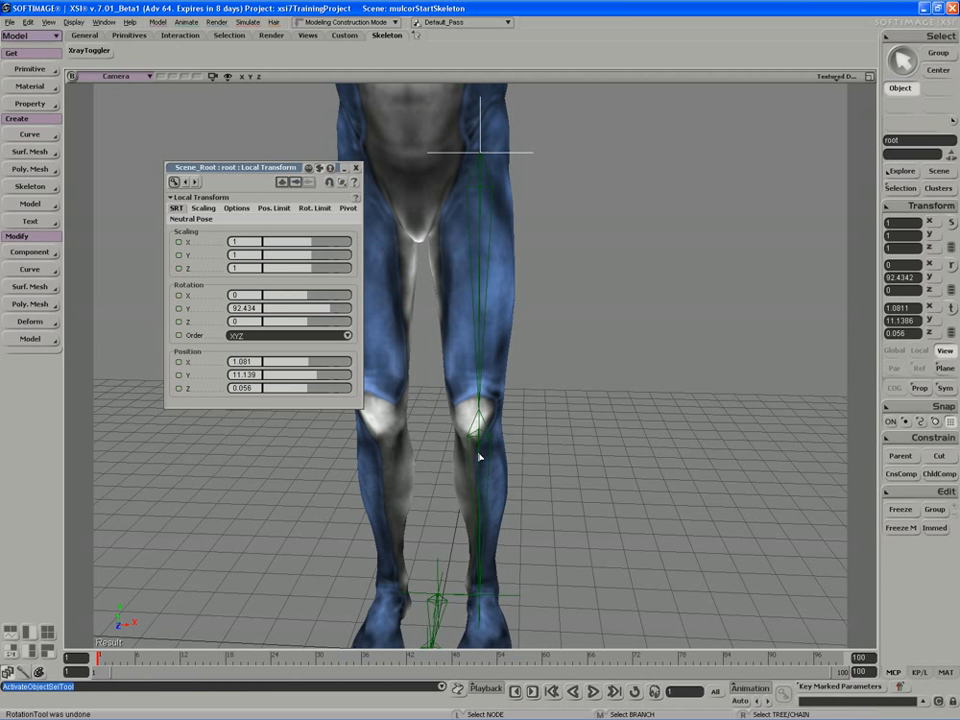
{"action": "key", "text": "shift"}
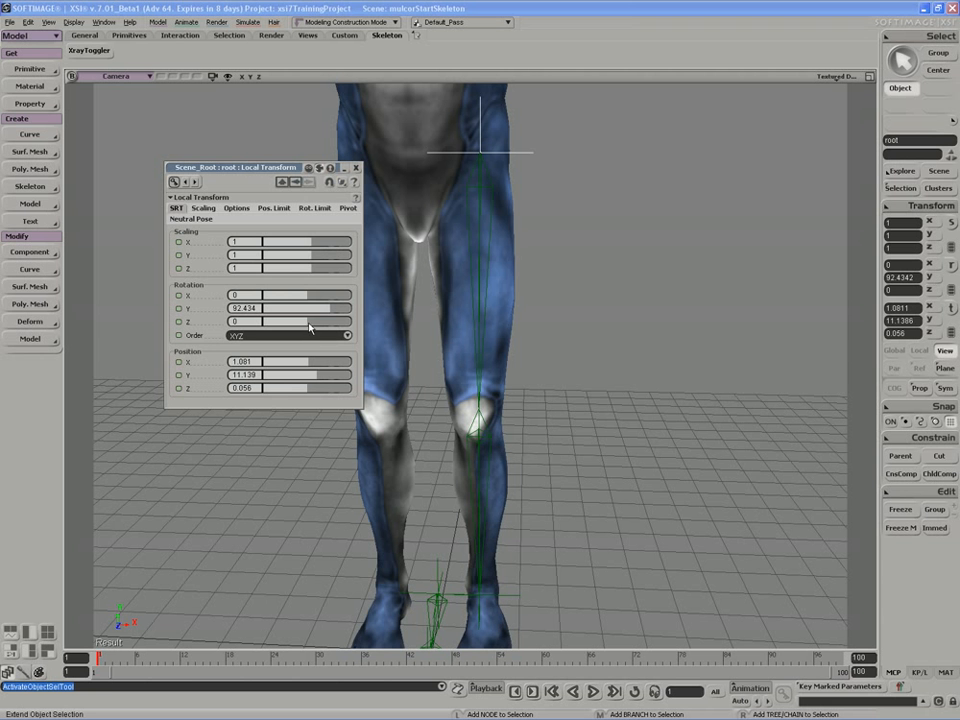
{"action": "left_click_drag", "start_coordinate": [312, 327], "coordinate": [310, 326], "text": "shift"}
Step: Select the foot chain's root and match its translation to the leg chain's effector at the ankle
{"action": "key", "text": "s"}
{"action": "right_click_drag", "start_coordinate": [399, 348], "coordinate": [413, 398]}
{"action": "key", "text": "space"}
{"action": "left_click", "coordinate": [396, 416]}
{"action": "key", "text": "s"}
{"action": "middle_click_drag", "start_coordinate": [413, 398], "coordinate": [439, 433]}
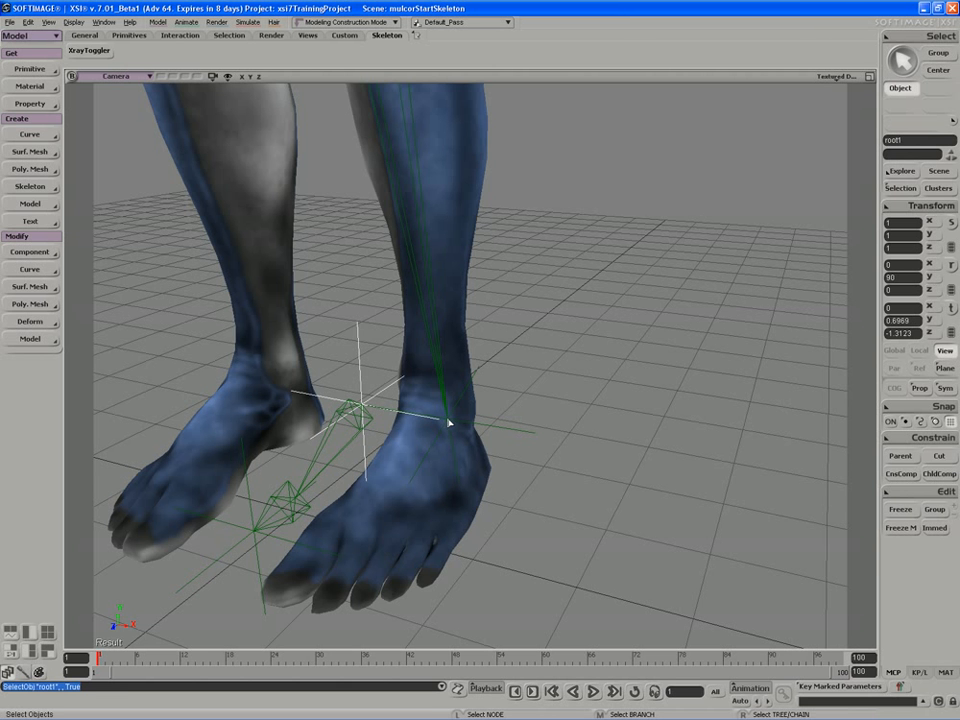
{"action": "right_click_drag", "start_coordinate": [450, 422], "coordinate": [439, 413]}
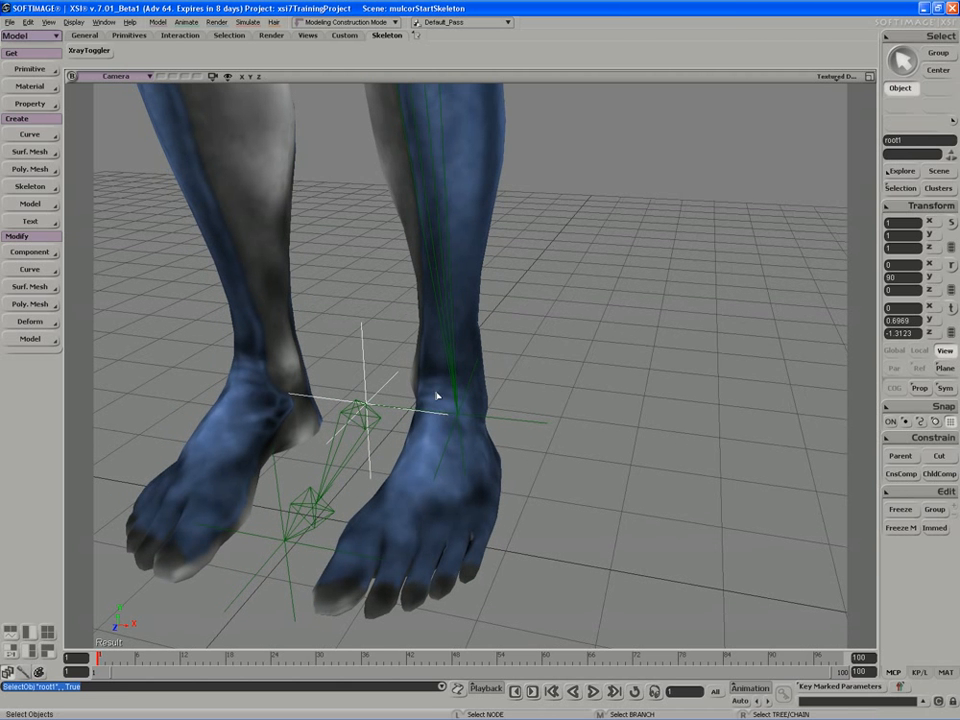
{"action": "left_click", "coordinate": [895, 209]}
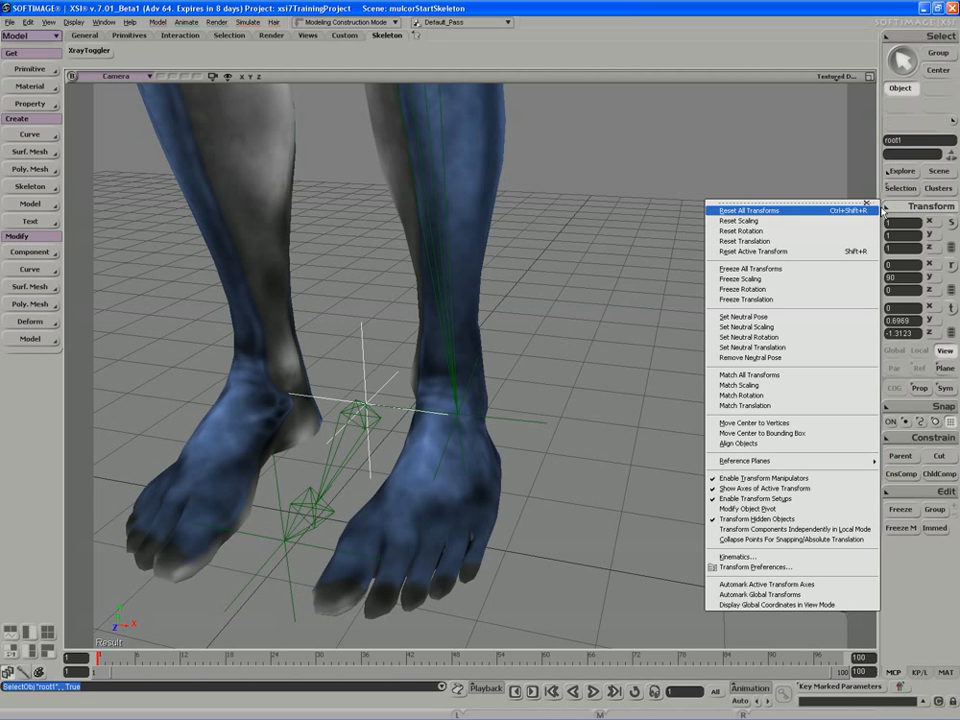
{"action": "left_click", "coordinate": [782, 405]}
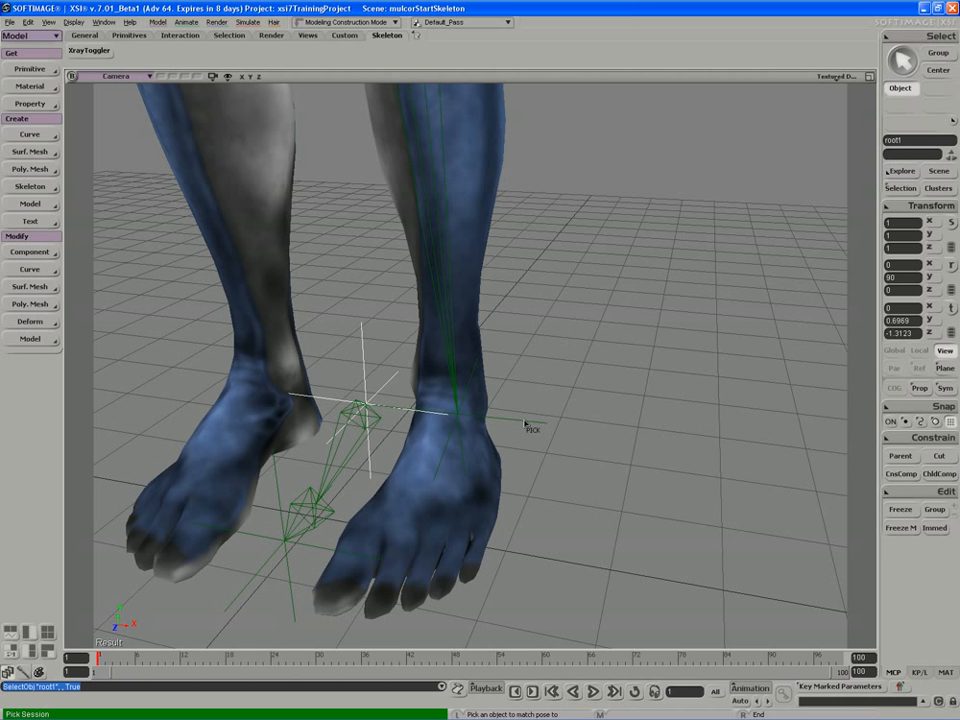
{"action": "left_click_drag", "start_coordinate": [517, 398], "coordinate": [554, 447]}
{"action": "left_click_drag", "start_coordinate": [554, 447], "coordinate": [553, 448]}
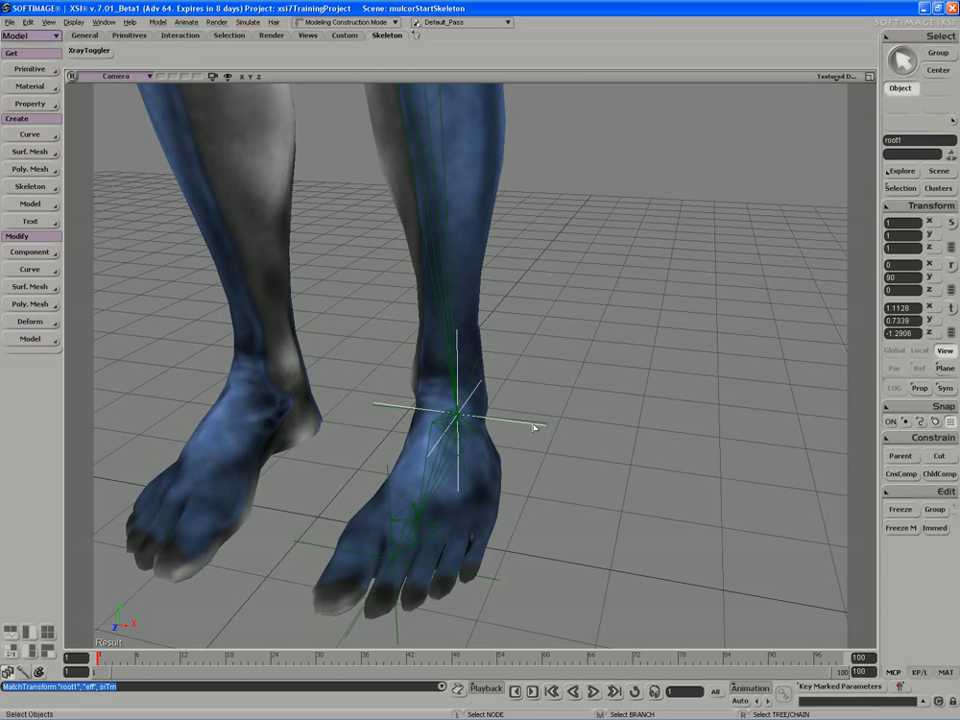
Step: Rotate the foot chain's root about its local Y axis to about 91.88 degrees
{"action": "key", "text": "s"}
{"action": "right_click_drag", "start_coordinate": [536, 429], "coordinate": [513, 386]}
{"action": "key", "text": "space"}
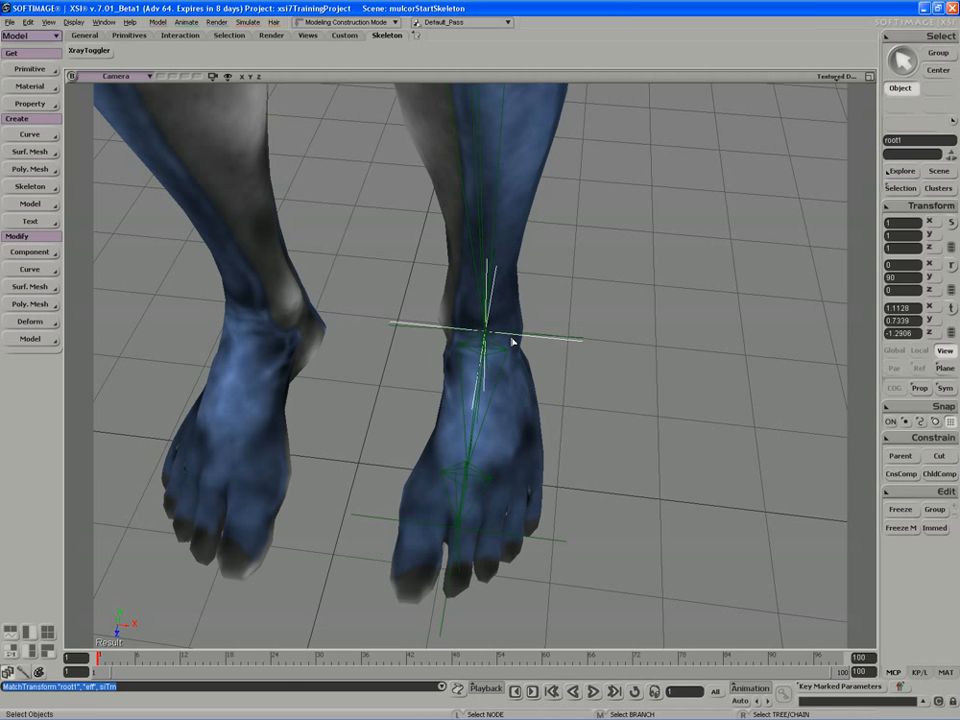
{"action": "key", "text": "c"}
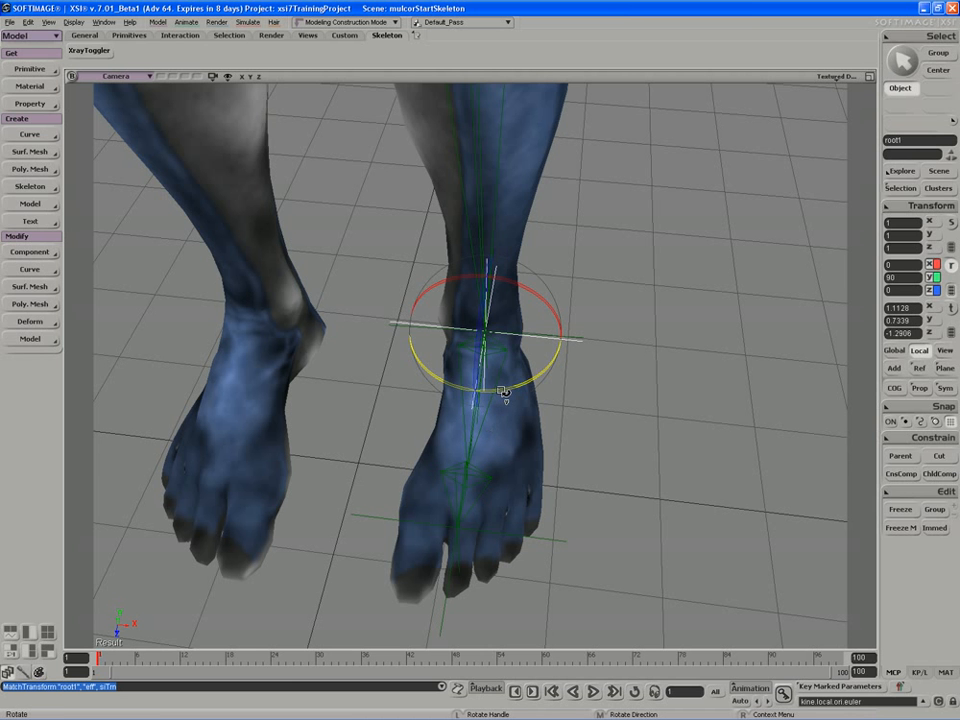
{"action": "left_click_drag", "start_coordinate": [504, 392], "coordinate": [506, 394]}
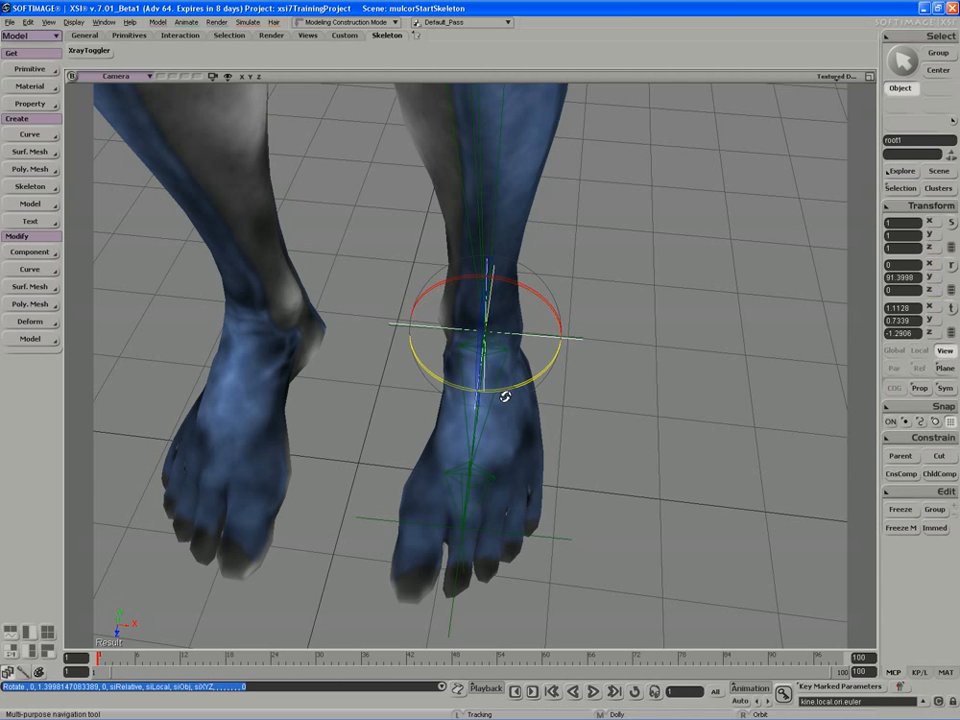
{"action": "middle_click_drag", "start_coordinate": [506, 394], "coordinate": [511, 349]}
{"action": "left_click_drag", "start_coordinate": [511, 349], "coordinate": [512, 349]}
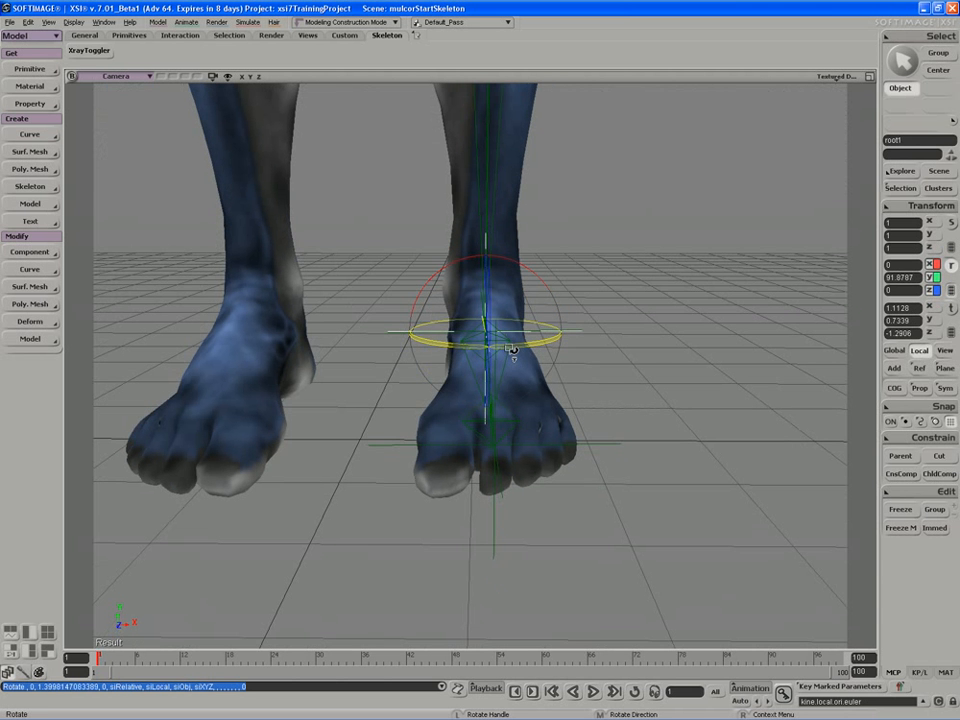
{"action": "right_click_drag", "start_coordinate": [510, 364], "coordinate": [465, 358]}
{"action": "key", "text": "space"}
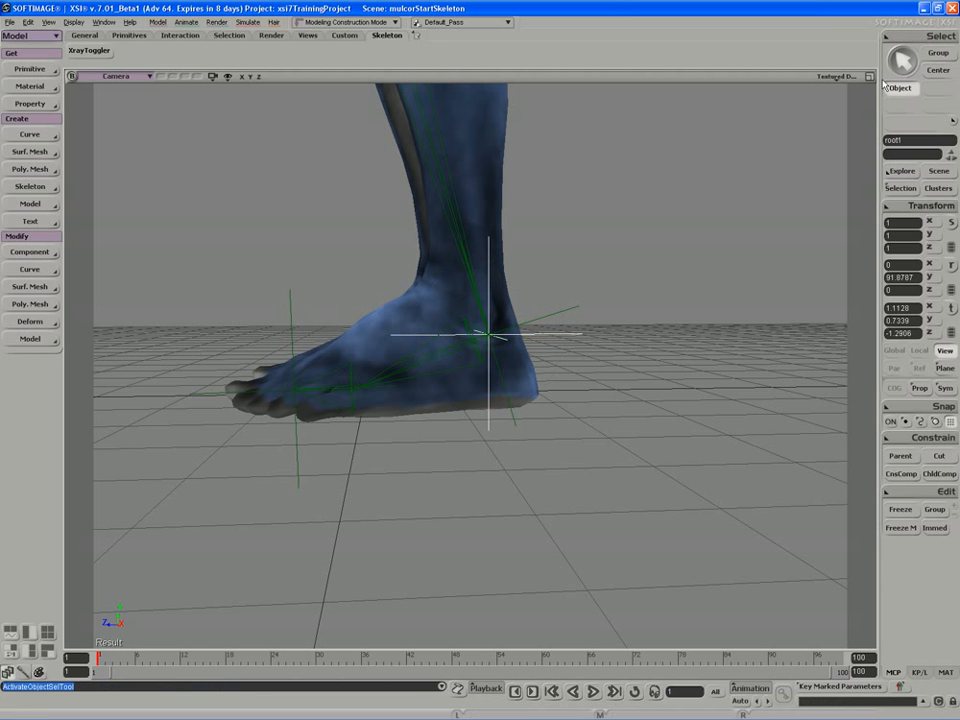
Step: Select the entire two-bone foot chain and delete it, with the foot framed in a maximized Right view
{"action": "right_click", "coordinate": [549, 332]}
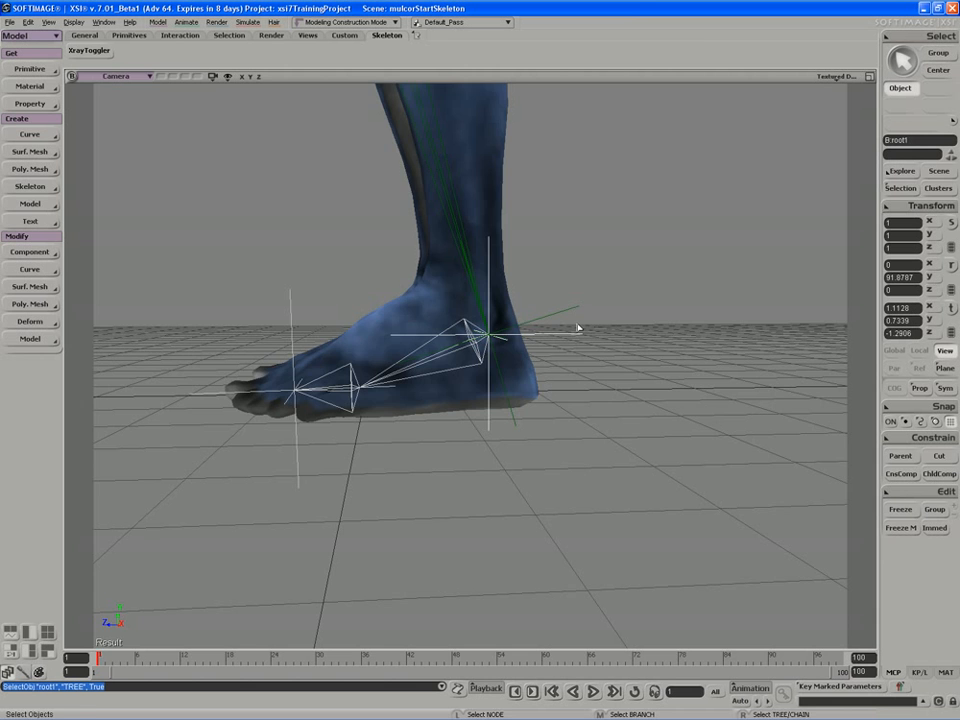
{"action": "left_click", "coordinate": [870, 76]}
{"action": "left_click", "coordinate": [870, 371]}
{"action": "key", "text": "s"}
{"action": "left_click_drag", "start_coordinate": [718, 463], "coordinate": [782, 313]}
{"action": "middle_click_drag", "start_coordinate": [782, 313], "coordinate": [652, 364]}
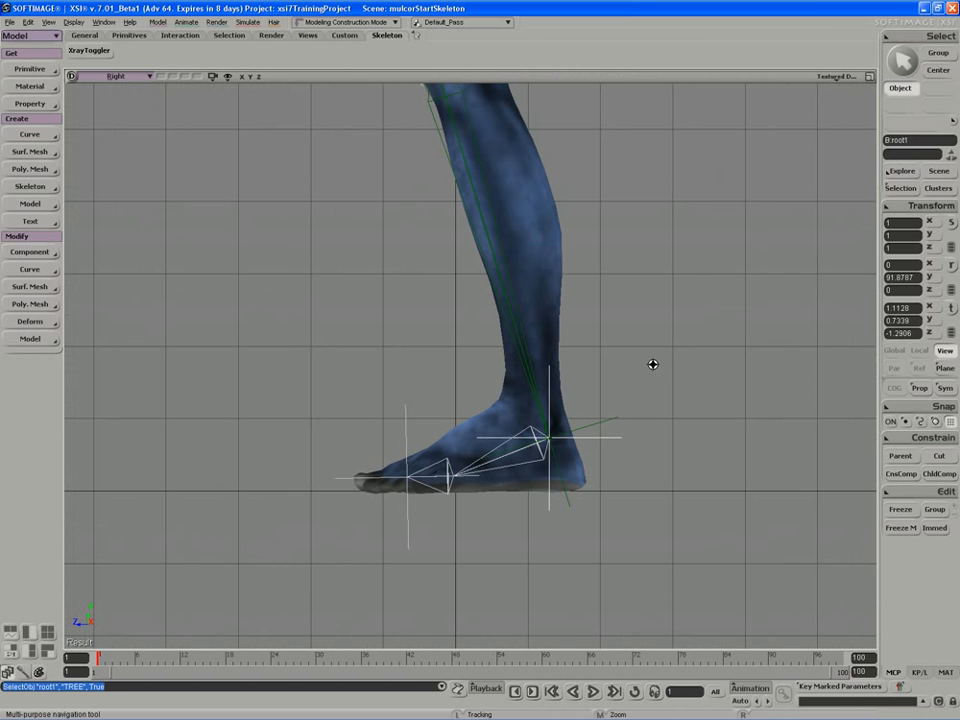
{"action": "key", "text": "Delete"}
Step: Draw a three-bone 2D chain in the Right view from the ankle through the ball of the foot and toe base to the toe tip
{"action": "left_click", "coordinate": [30, 186]}
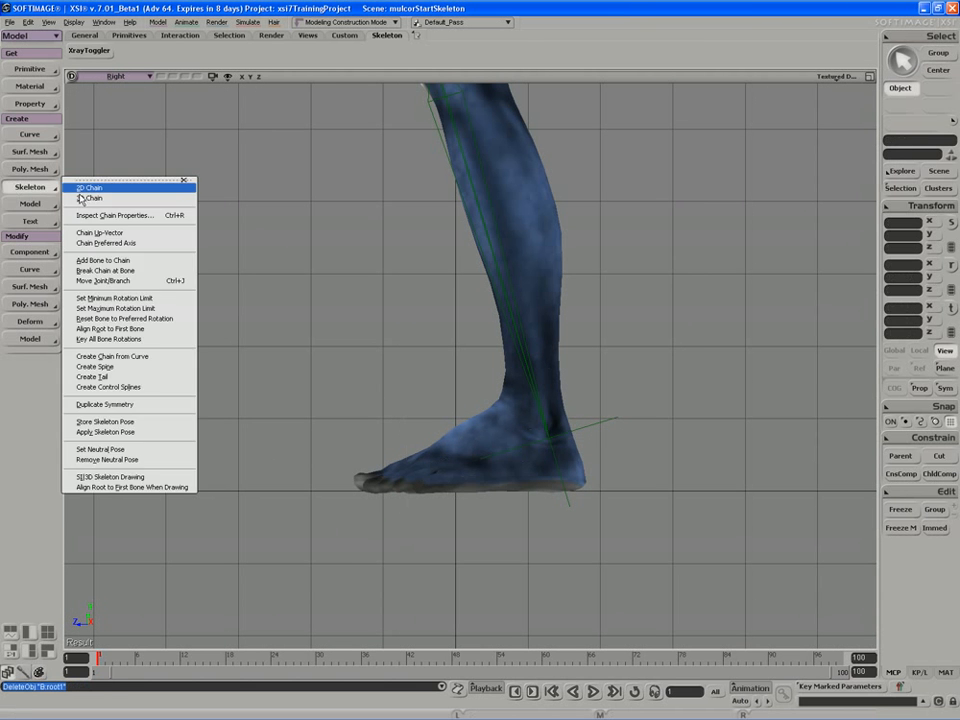
{"action": "left_click", "coordinate": [82, 188]}
{"action": "left_click", "coordinate": [550, 437]}
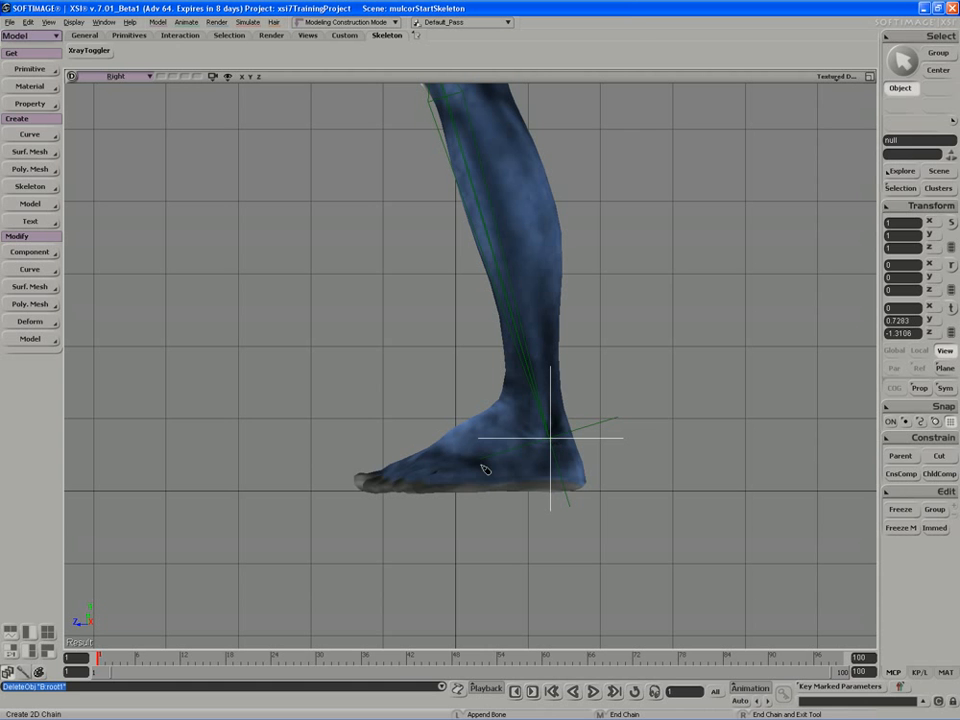
{"action": "left_click", "coordinate": [441, 482]}
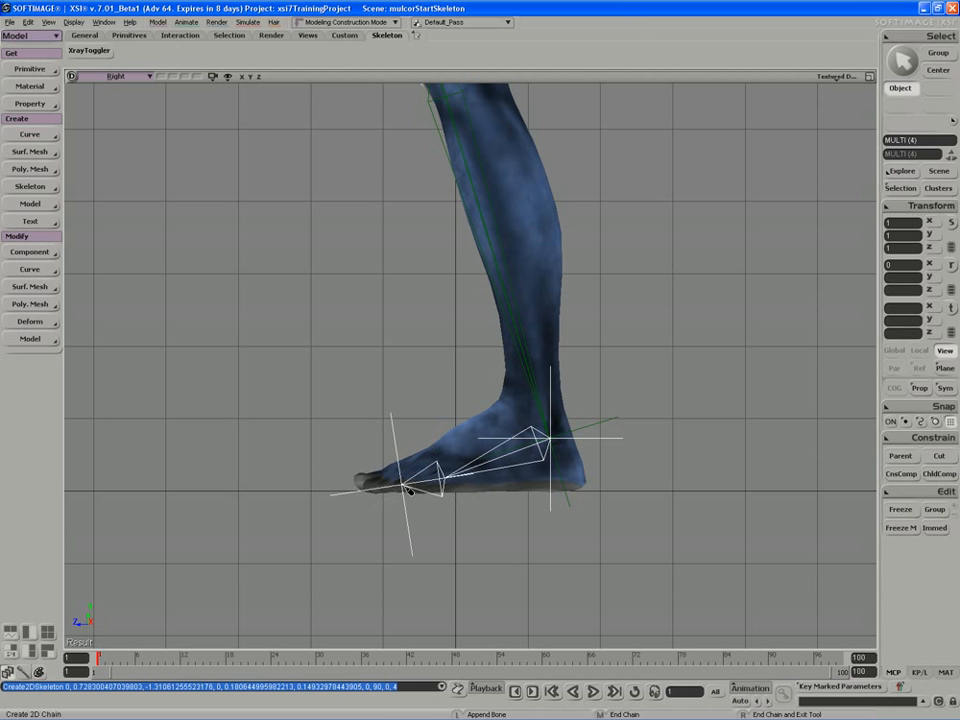
{"action": "left_click", "coordinate": [397, 479]}
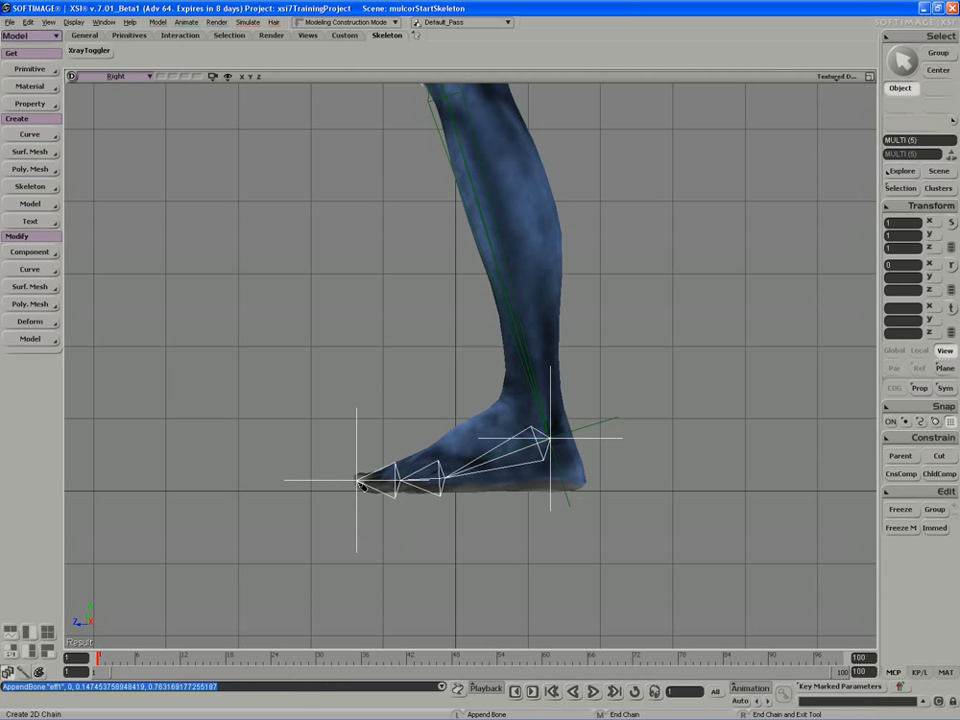
{"action": "left_click", "coordinate": [357, 481]}
{"action": "right_click", "coordinate": [357, 481]}
Step: Match the translation of the new three-bone foot chain's root to the leg chain's effector in the Camera view
{"action": "double_click", "coordinate": [869, 77]}
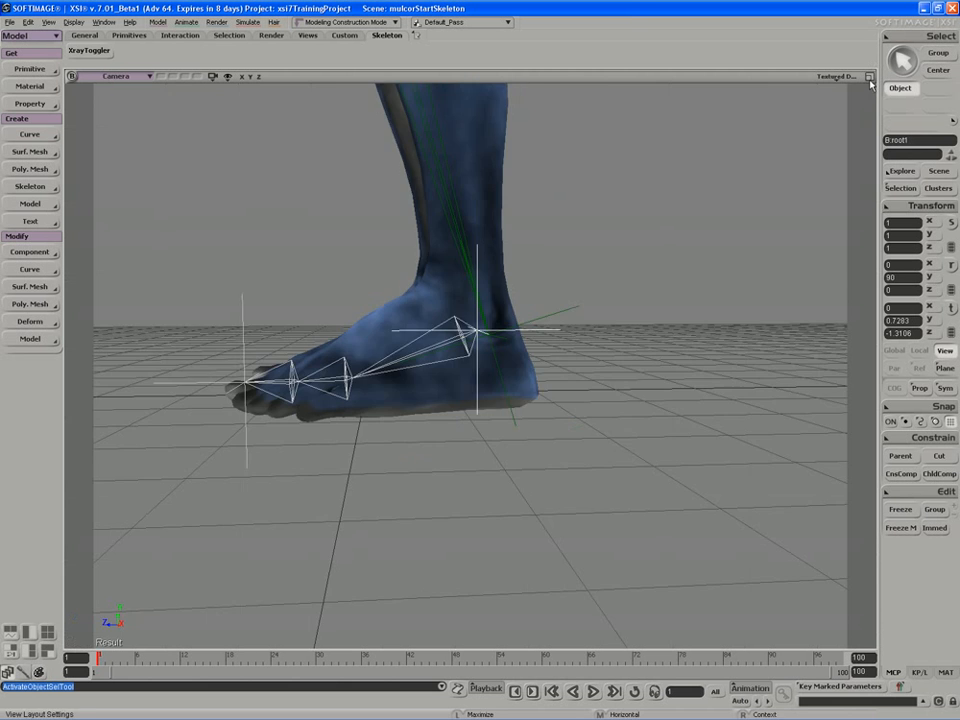
{"action": "key", "text": "s"}
{"action": "right_click_drag", "start_coordinate": [500, 305], "coordinate": [613, 360]}
{"action": "left_click", "coordinate": [434, 254]}
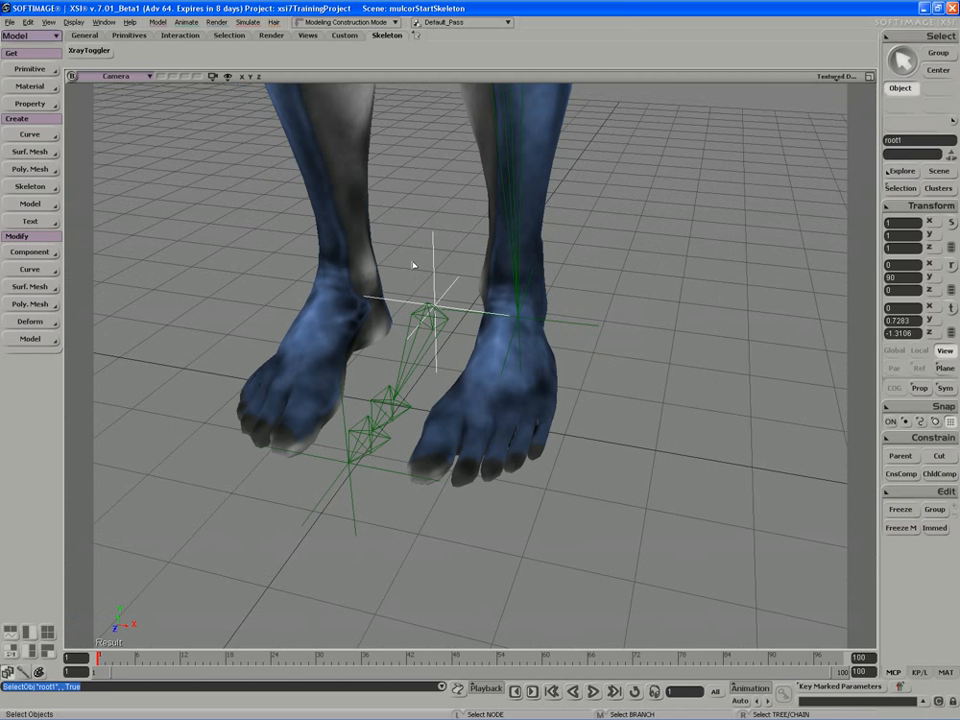
{"action": "left_click", "coordinate": [917, 205]}
{"action": "left_click", "coordinate": [790, 401]}
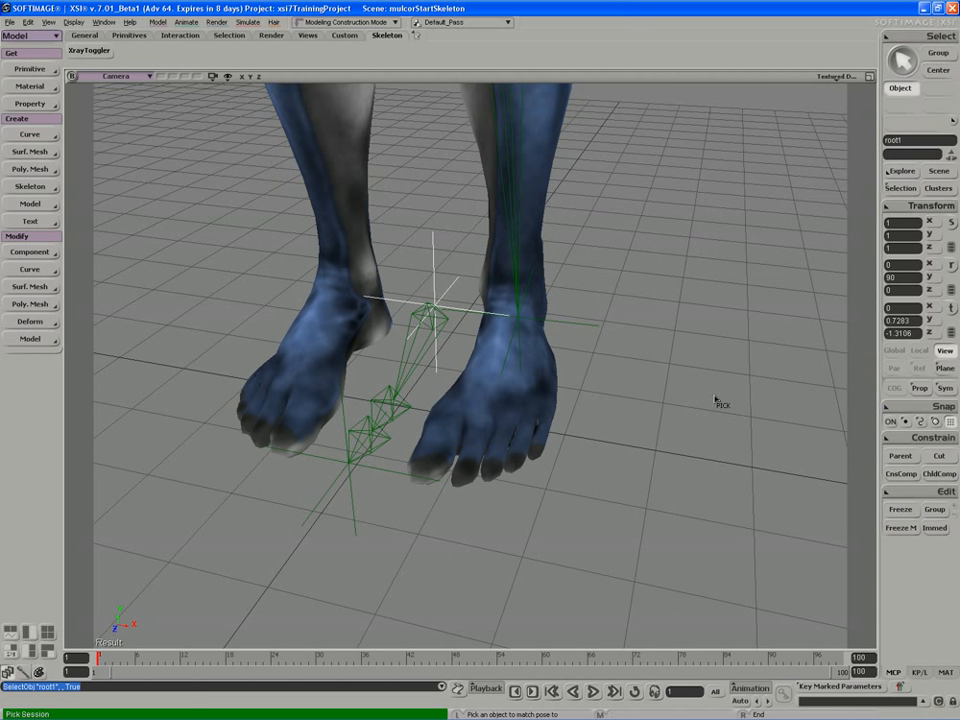
{"action": "left_click", "coordinate": [598, 327]}
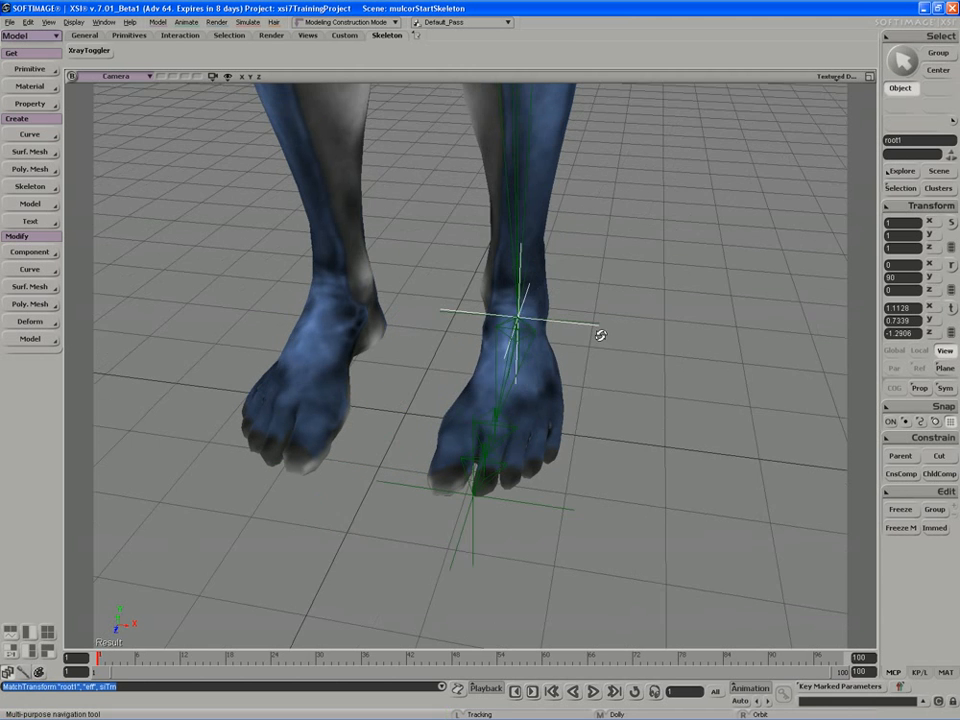
Step: Rotate the new foot chain's root about its local Y axis to about 92.33 degrees
{"action": "right_click_drag", "start_coordinate": [600, 335], "coordinate": [521, 334]}
{"action": "key", "text": "c"}
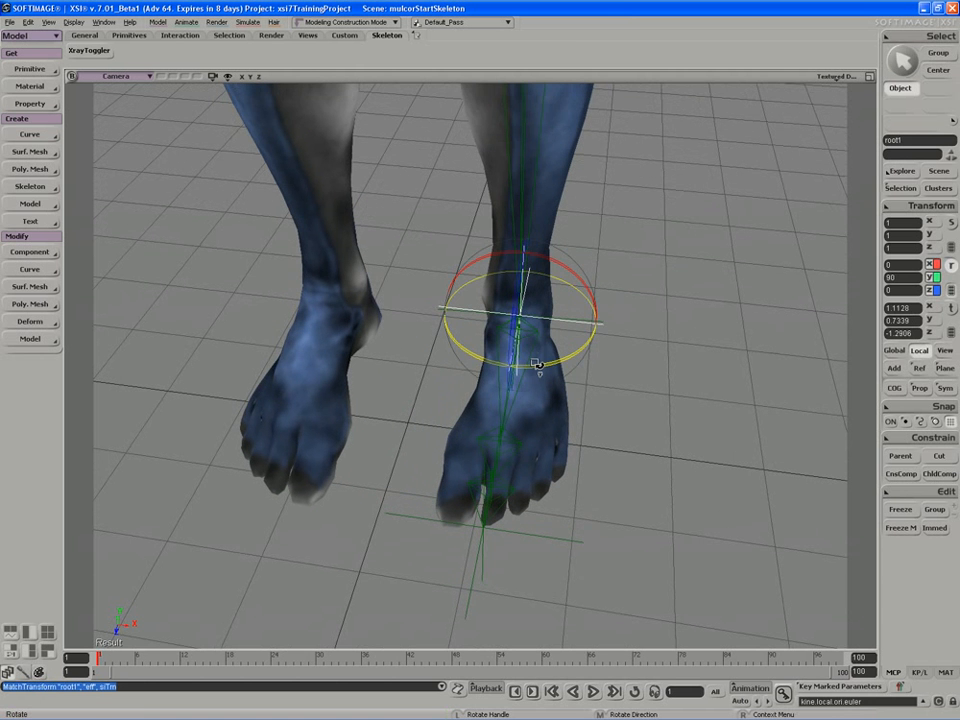
{"action": "left_click_drag", "start_coordinate": [537, 366], "coordinate": [540, 366]}
{"action": "key", "text": "s"}
{"action": "right_click_drag", "start_coordinate": [620, 383], "coordinate": [516, 343]}
{"action": "left_click_drag", "start_coordinate": [516, 343], "coordinate": [546, 386]}
{"action": "right_click_drag", "start_coordinate": [546, 386], "coordinate": [576, 362]}
{"action": "key", "text": "space"}
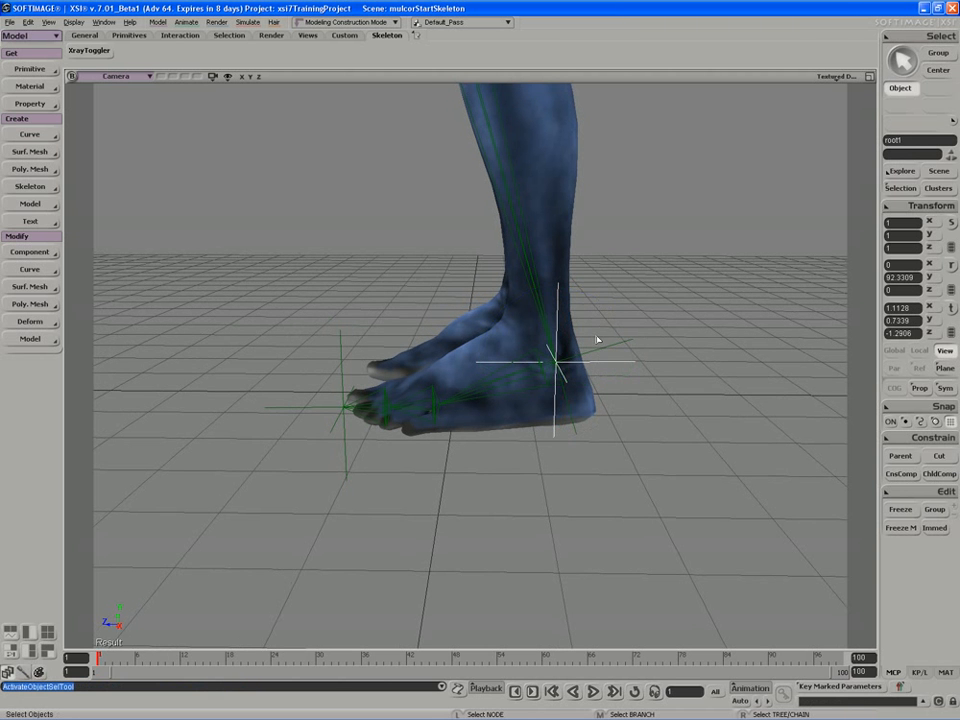
Step: Examine how the leg and foot chains fit the character's leg from the side and the front
{"action": "left_click", "coordinate": [612, 364]}
{"action": "key", "text": "s"}
{"action": "right_click_drag", "start_coordinate": [529, 349], "coordinate": [581, 343]}
{"action": "middle_click_drag", "start_coordinate": [581, 343], "coordinate": [559, 321]}
{"action": "left_click_drag", "start_coordinate": [559, 321], "coordinate": [562, 420]}
{"action": "middle_click_drag", "start_coordinate": [534, 326], "coordinate": [529, 319]}
{"action": "left_click_drag", "start_coordinate": [522, 285], "coordinate": [512, 326]}
{"action": "right_click_drag", "start_coordinate": [512, 326], "coordinate": [510, 304]}
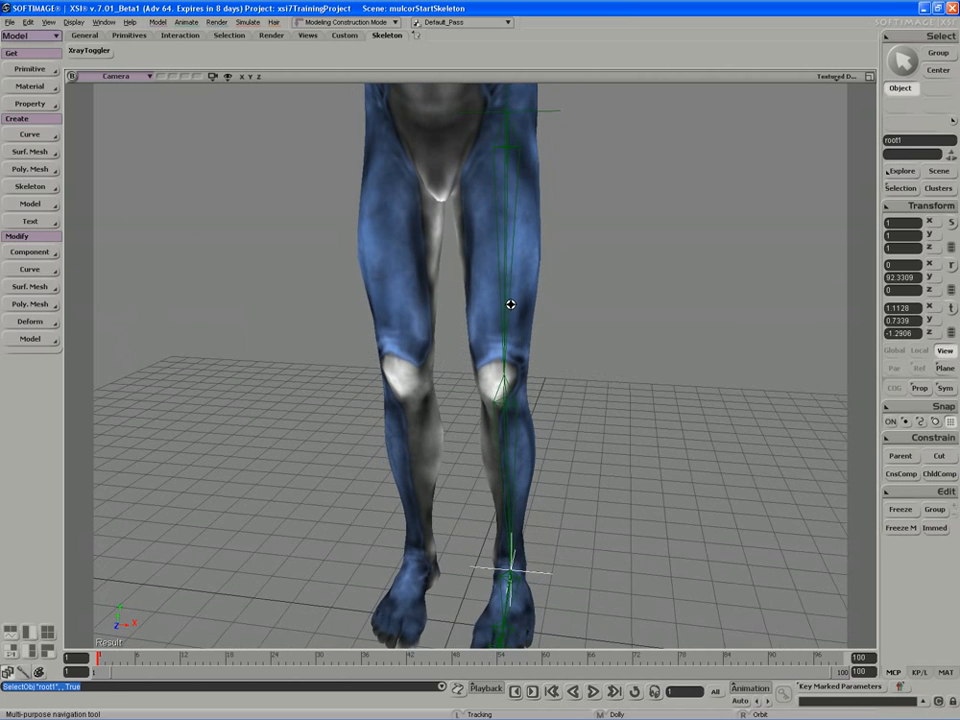
{"action": "left_click_drag", "start_coordinate": [510, 304], "coordinate": [512, 323]}
{"action": "middle_click_drag", "start_coordinate": [512, 313], "coordinate": [512, 304]}
{"action": "key", "text": "s"}
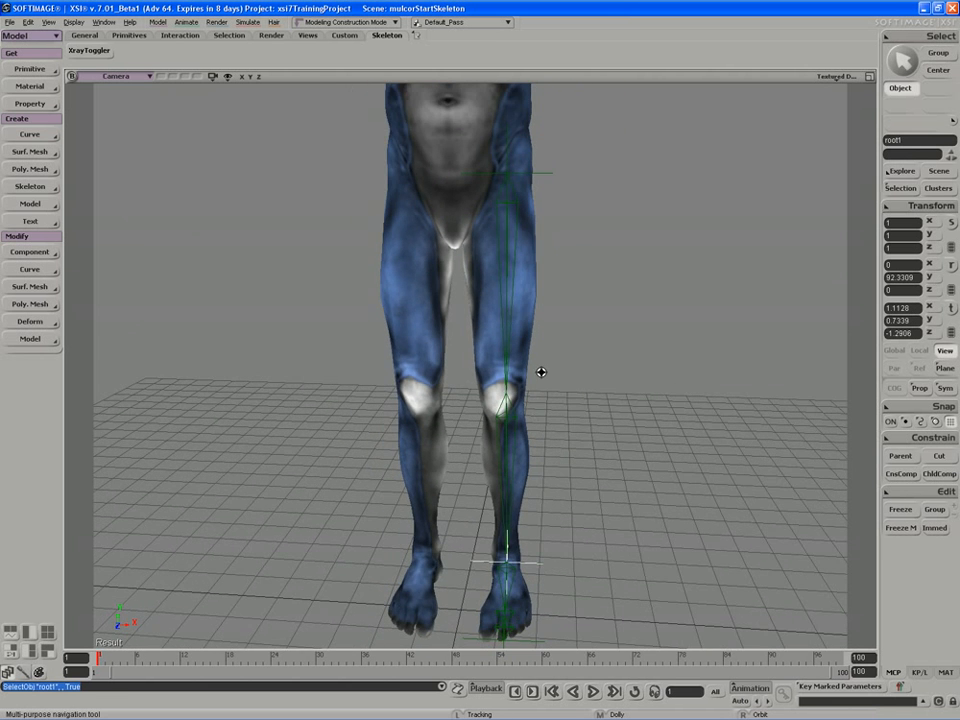